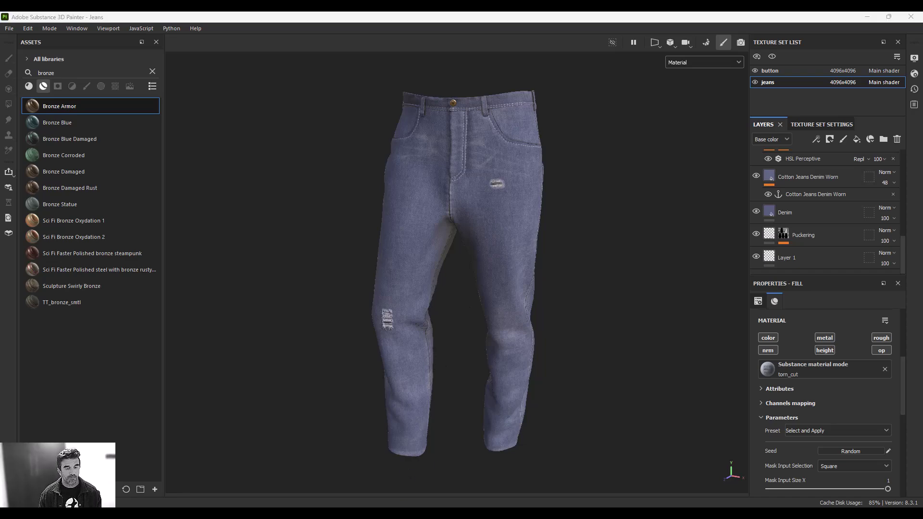
Switch to the browser to view the Men Classic Jeans asset page, and return to Substance 3D Painter.
mouse_move(292, 513)
click(292, 464)
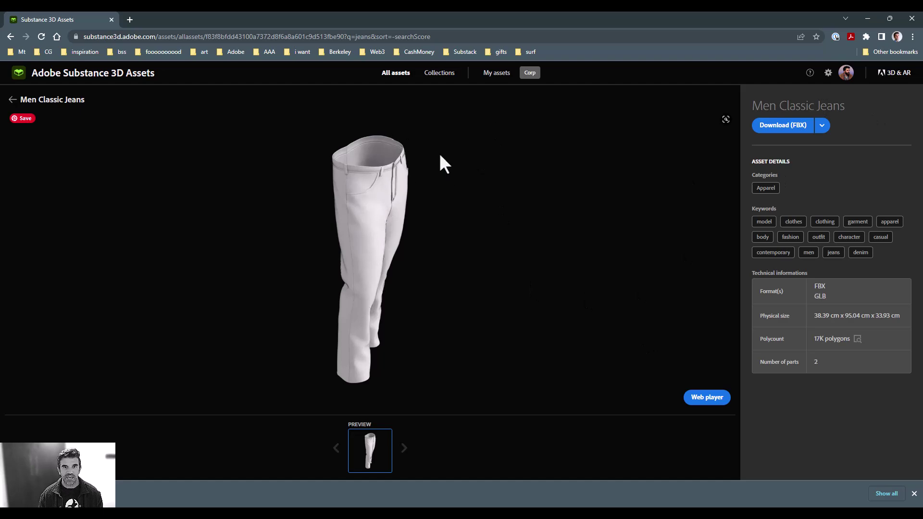
click(867, 18)
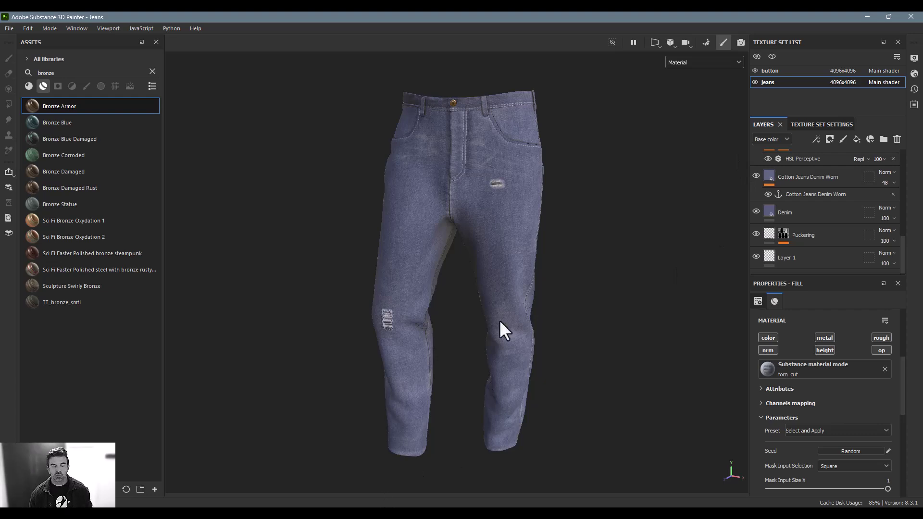
Hide every layer in both the jeans and the button texture sets to show the untextured model.
scroll(768, 206, up, 5)
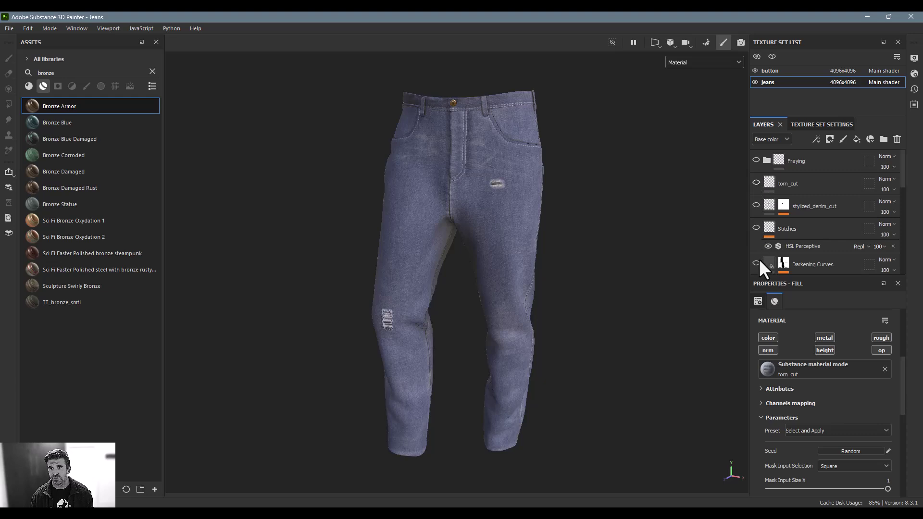
scroll(759, 259, down, 4)
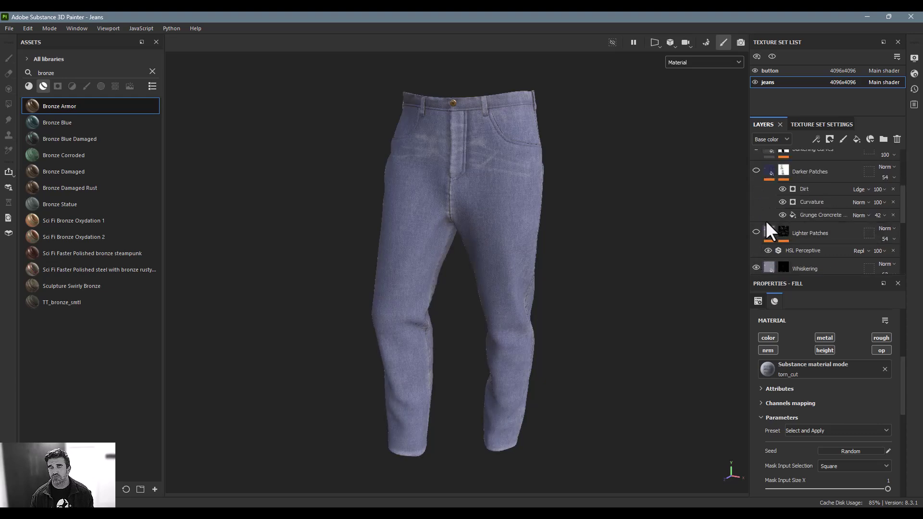
scroll(763, 229, down, 3)
click(757, 153)
click(756, 259)
scroll(764, 236, down, 1)
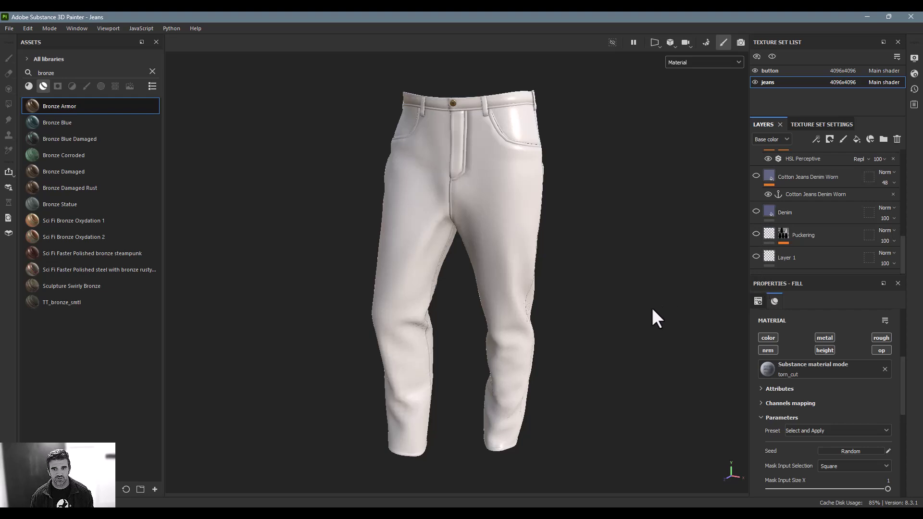
click(769, 69)
drag(756, 159, 756, 183)
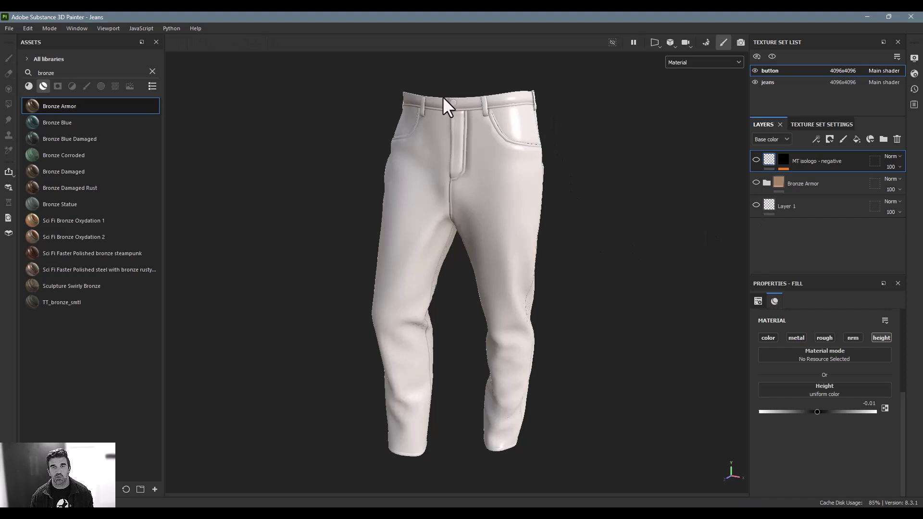
Toggle the jeans texture set's visibility off and on around the waistband to see which parts each set covers.
scroll(449, 99, up, 3)
alt+middle_drag(419, 101, 457, 177)
scroll(458, 177, up, 3)
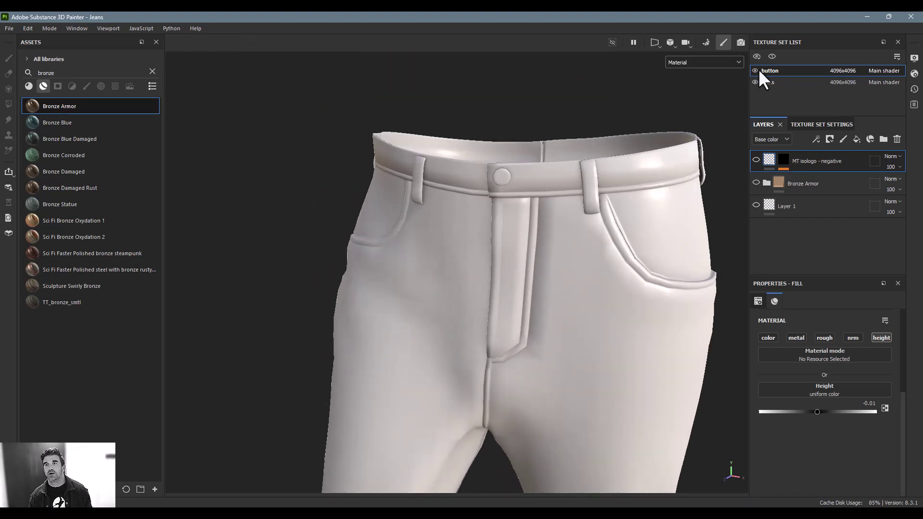
click(755, 81)
click(755, 81)
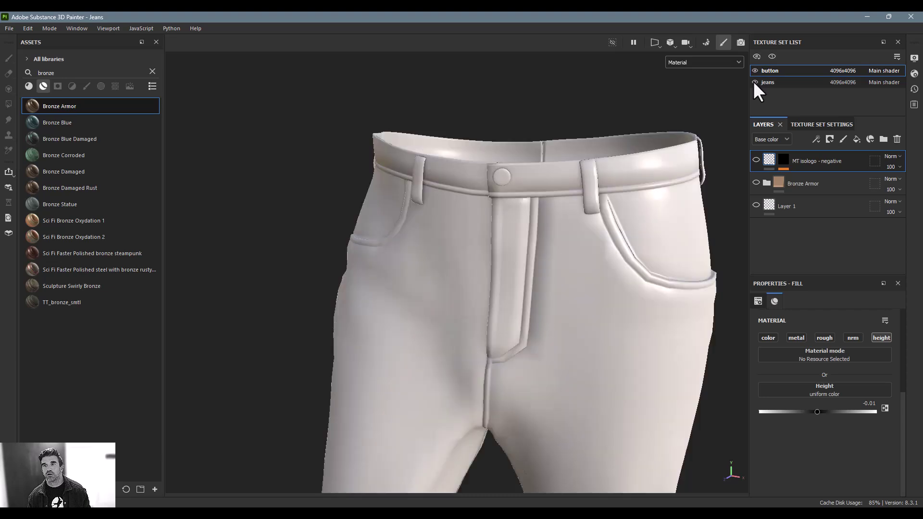
alt+middle_drag(594, 113, 485, 80)
alt+right_drag(572, 149, 557, 187)
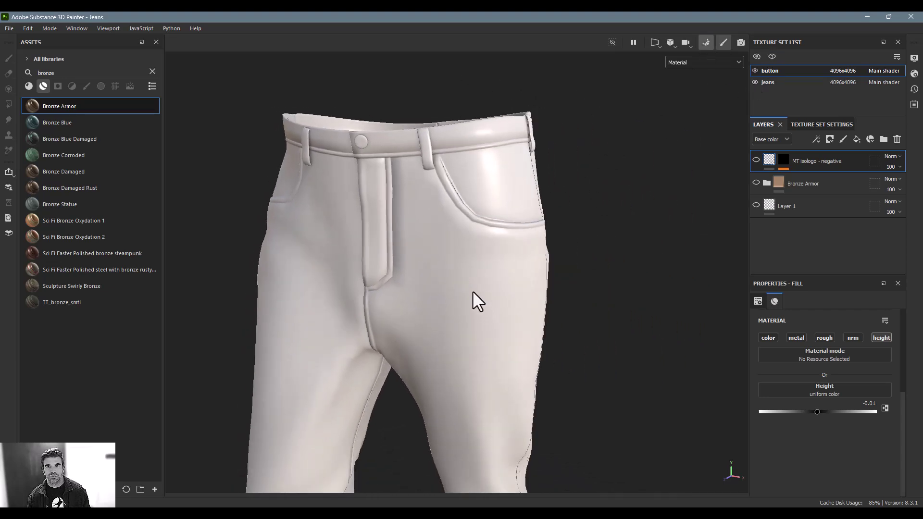
Look over the jeans mesh and mesh map settings in baking mode, and return to painting mode.
click(723, 41)
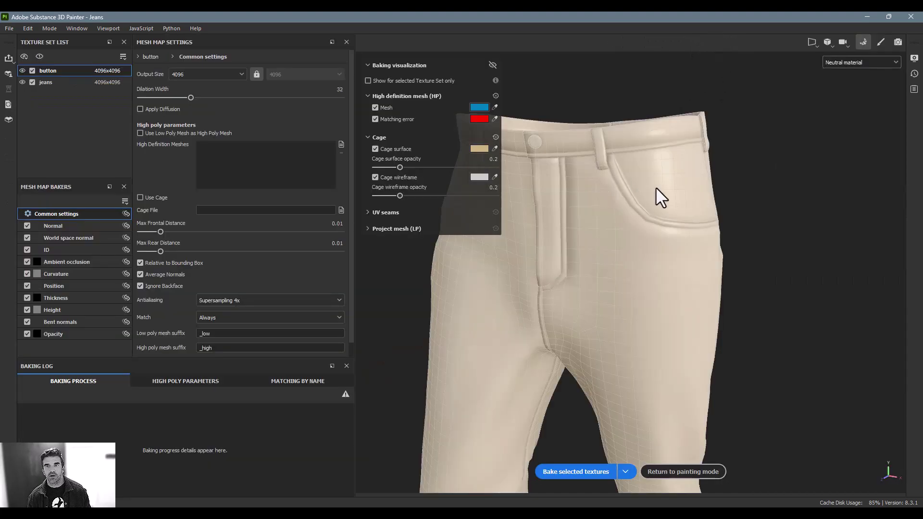
alt+drag(672, 180, 661, 206)
alt+right_drag(661, 206, 604, 246)
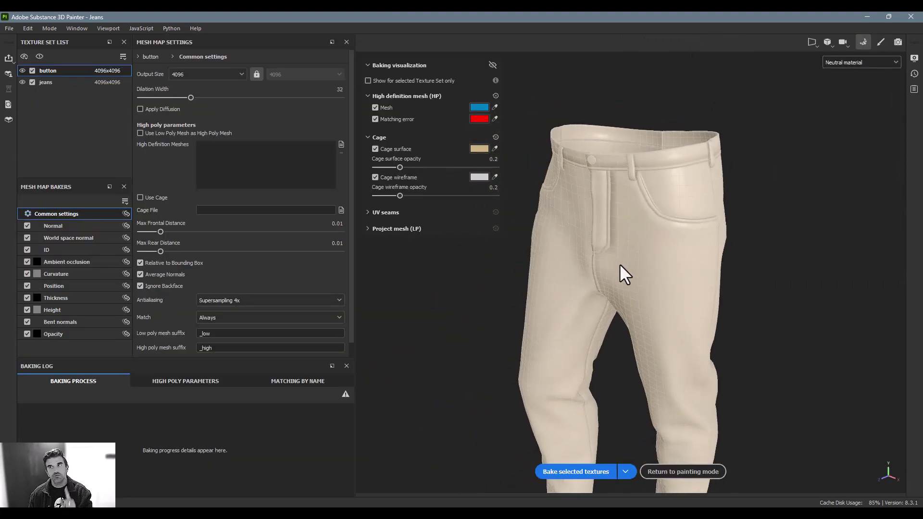
click(880, 41)
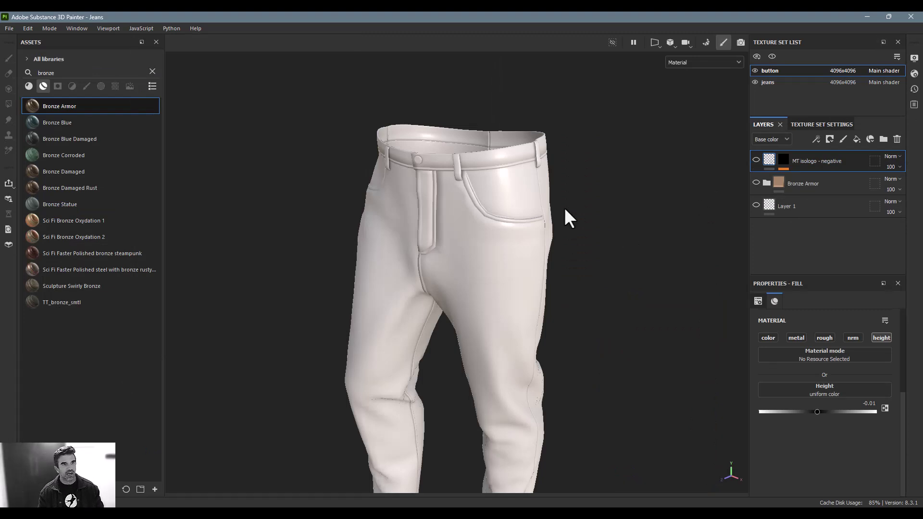
Search the assets for "gold" and apply the Gold Pure material to the waistband button.
click(152, 71)
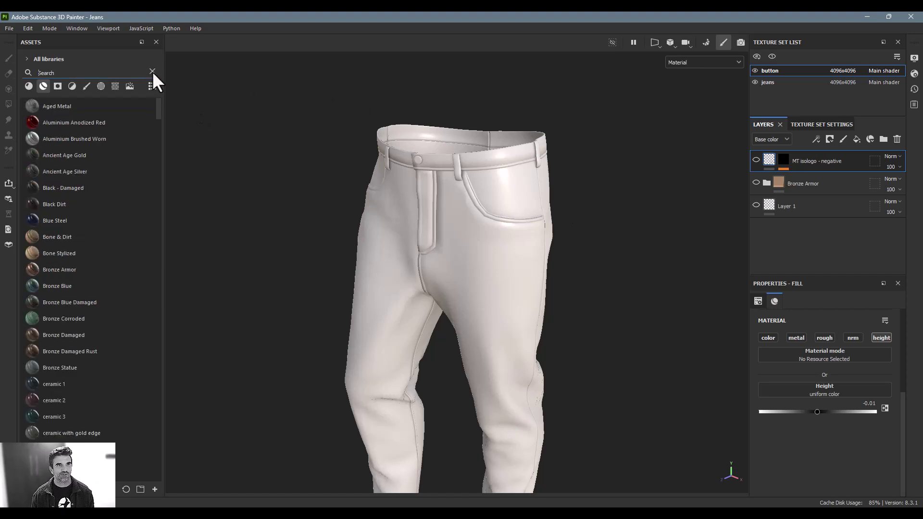
alt+right_drag(625, 307, 578, 266)
alt+drag(375, 269, 490, 222)
alt+middle_drag(491, 221, 472, 315)
alt+right_drag(553, 312, 634, 283)
alt+middle_drag(576, 281, 542, 319)
alt+drag(533, 284, 464, 279)
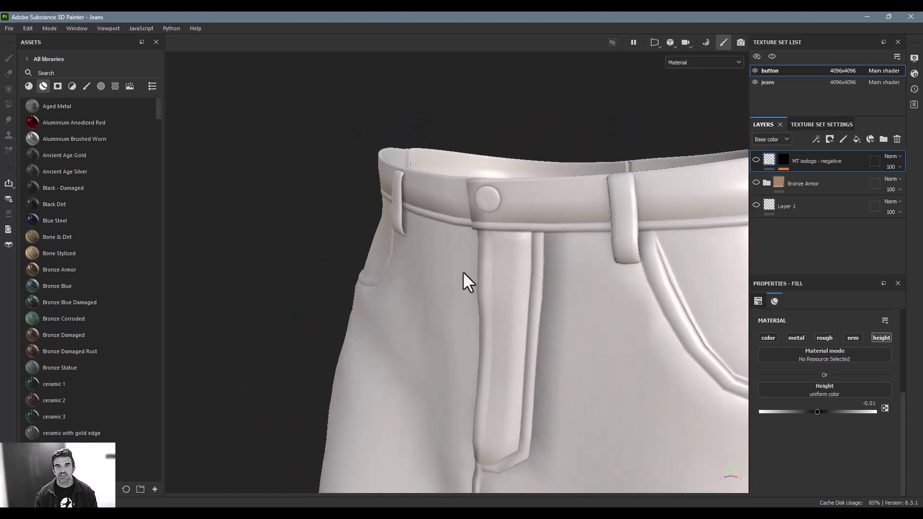
alt+right_drag(465, 278, 649, 272)
alt+middle_drag(649, 272, 619, 314)
click(54, 71)
text(gold)
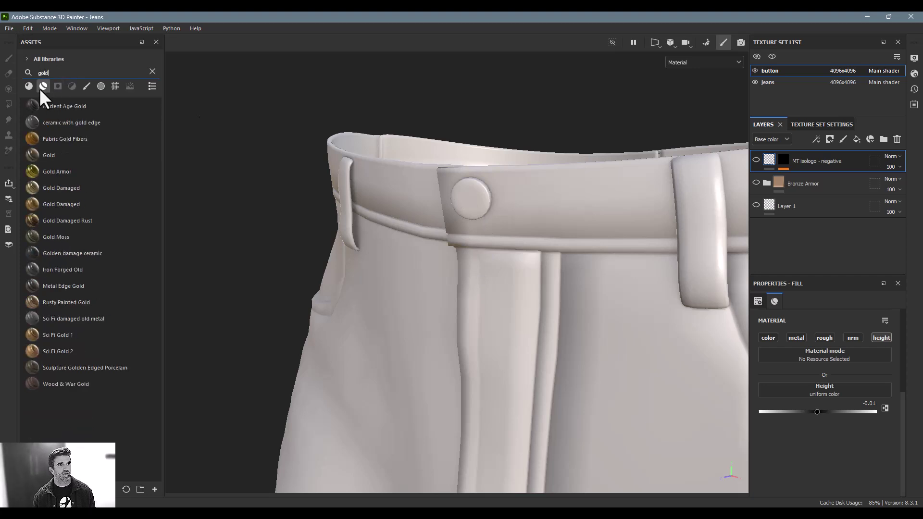
click(29, 86)
drag(48, 123, 444, 204)
scroll(605, 187, up, 8)
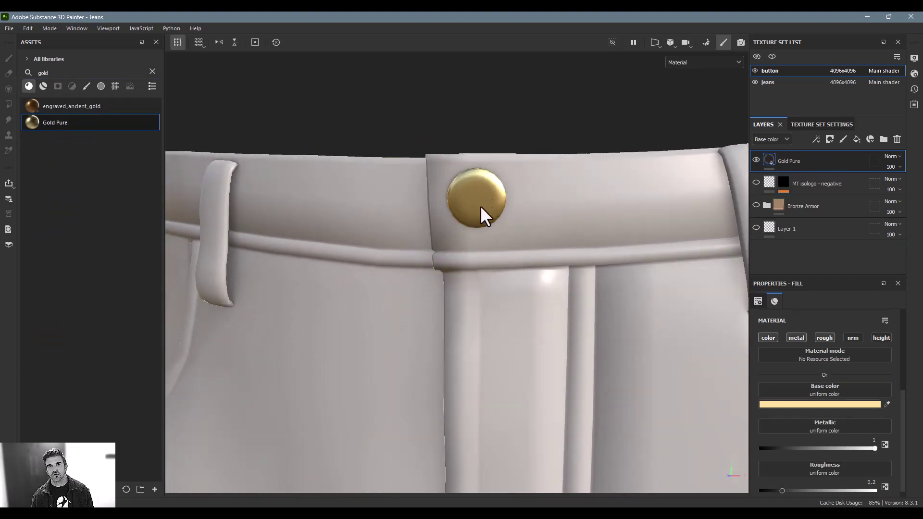
Search the assets for "logo" among the alphas and place MTisologo-negative-smaller on the button as a mask.
double_click(96, 72)
text(logo)
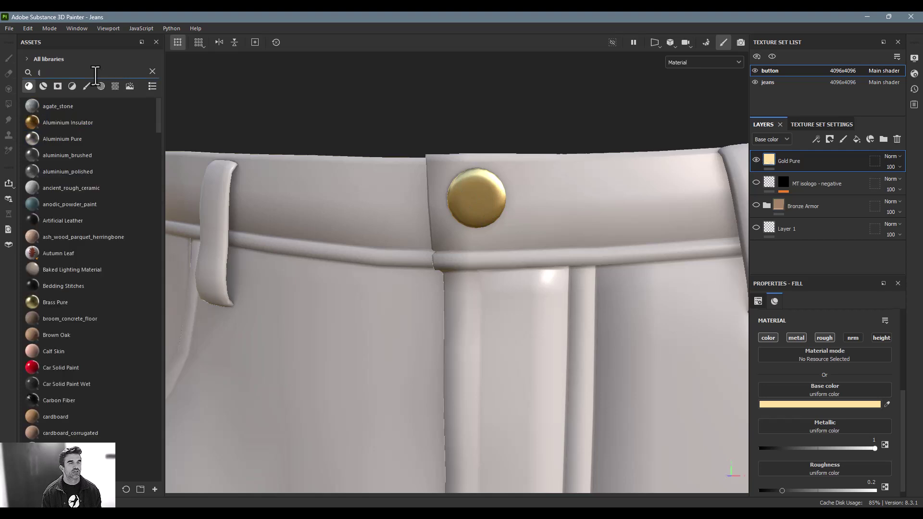
click(100, 86)
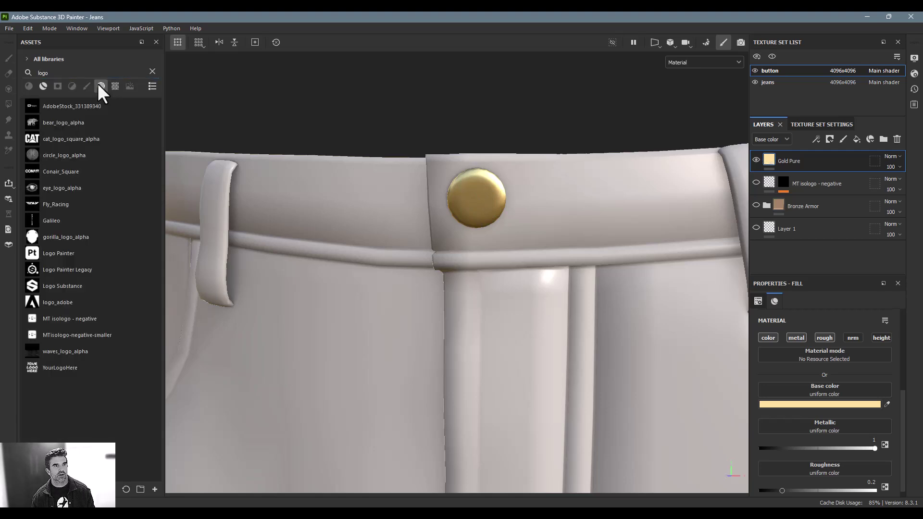
drag(66, 335, 479, 201)
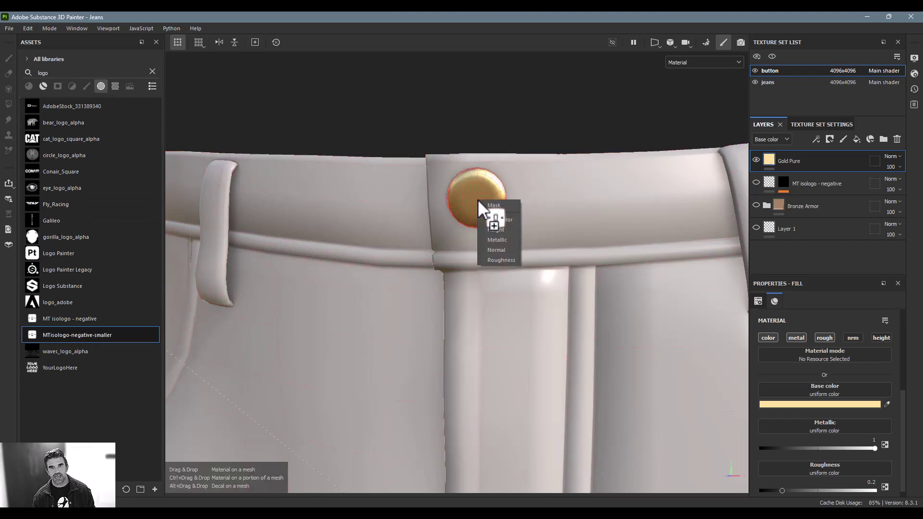
click(489, 206)
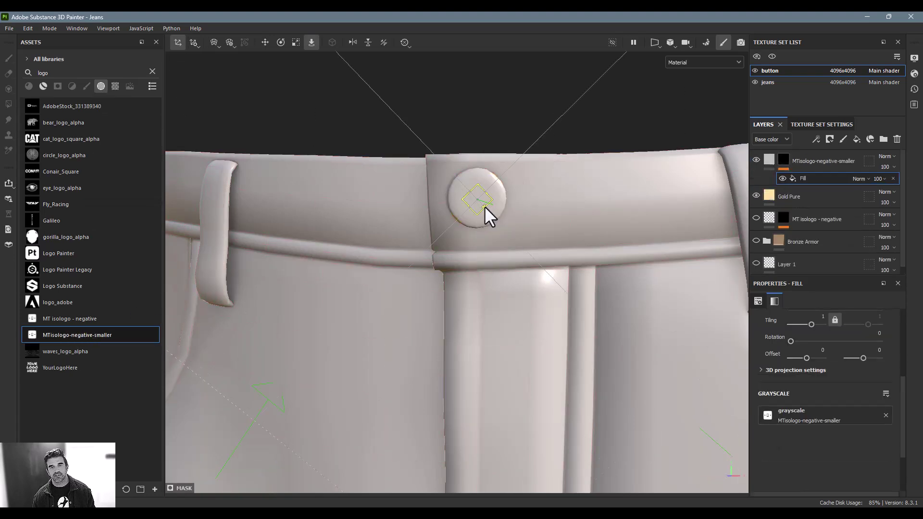
Scale the logo's projection to fit on the button's face and check it in the UV view.
scroll(485, 206, down, 5)
drag(483, 205, 264, 248)
scroll(390, 230, up, 6)
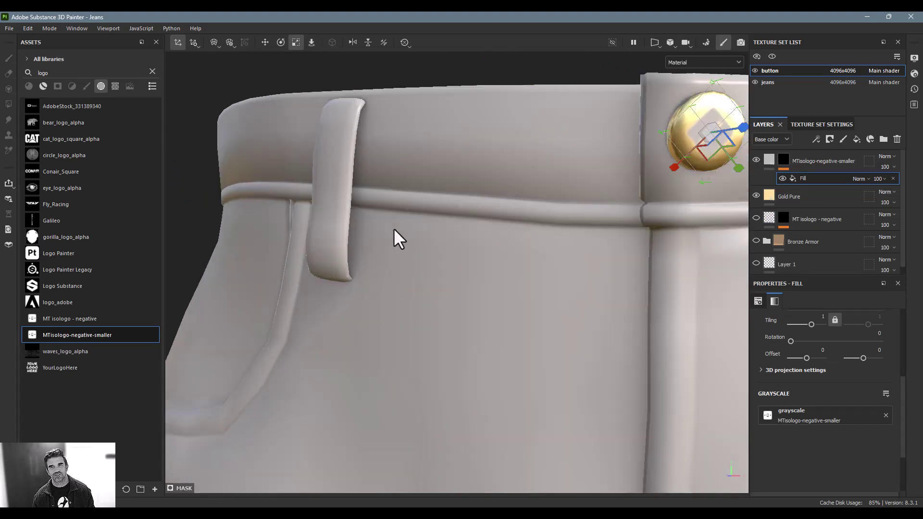
key(f)
alt+middle_drag(464, 74, 385, 225)
alt+right_drag(385, 225, 677, 185)
alt+middle_drag(677, 185, 607, 198)
drag(525, 238, 542, 245)
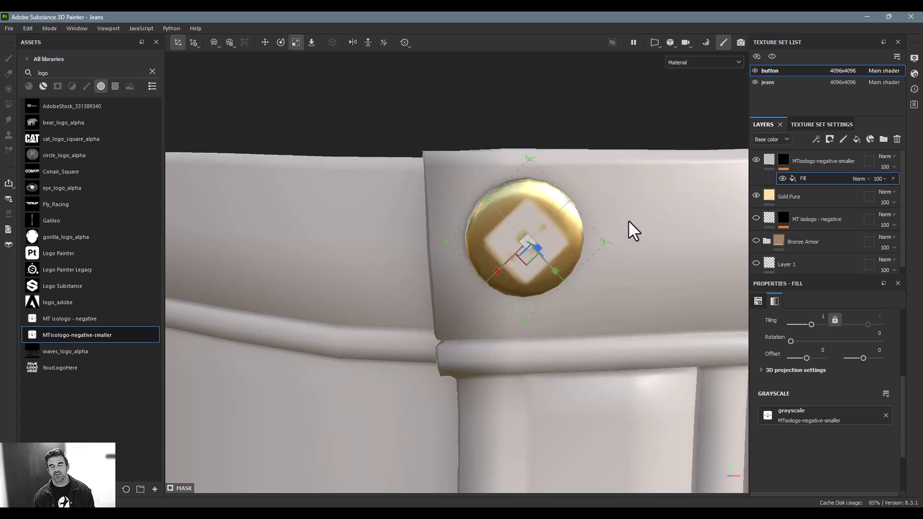
key(F1)
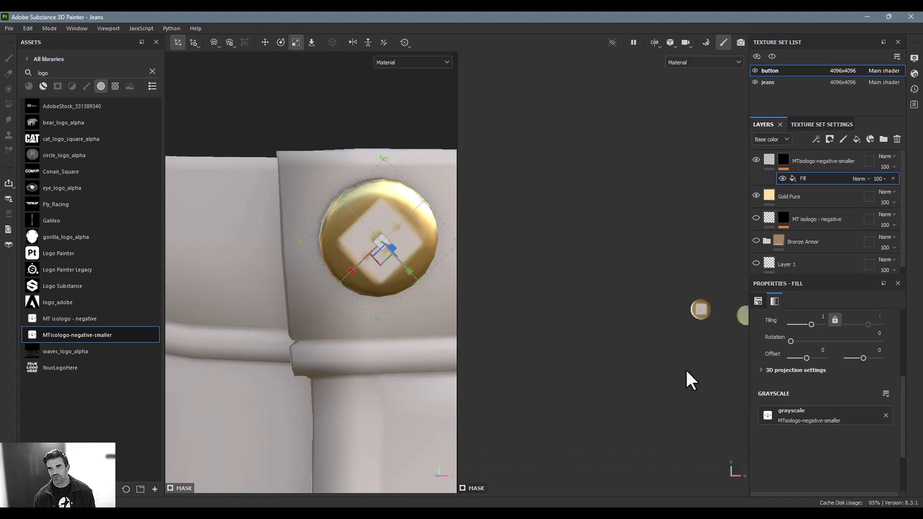
key(F2)
scroll(477, 197, down, 3)
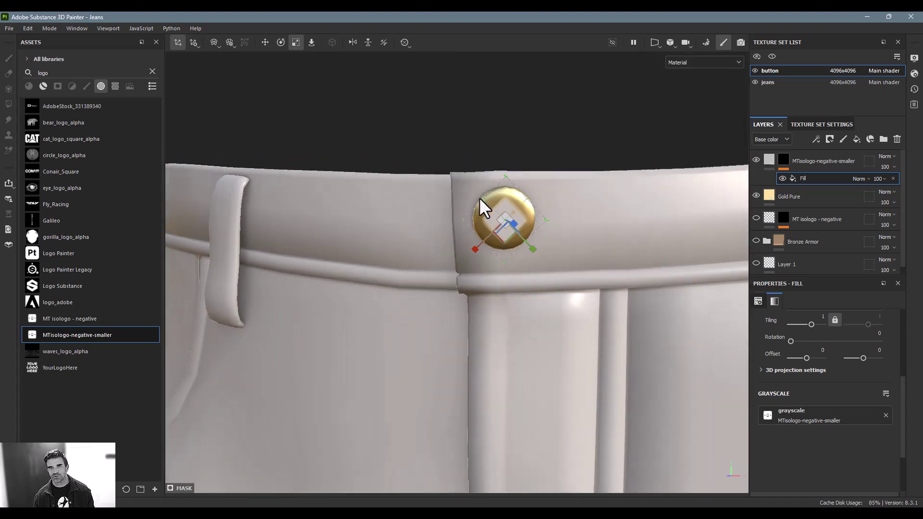
Limit the logo layer to the height channel and set its height to about -0.037 for an engraved look.
click(769, 159)
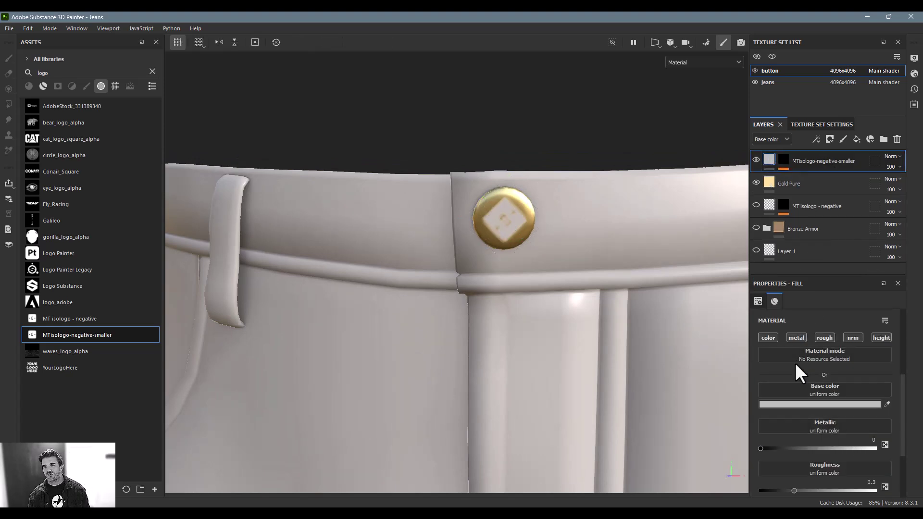
click(884, 337)
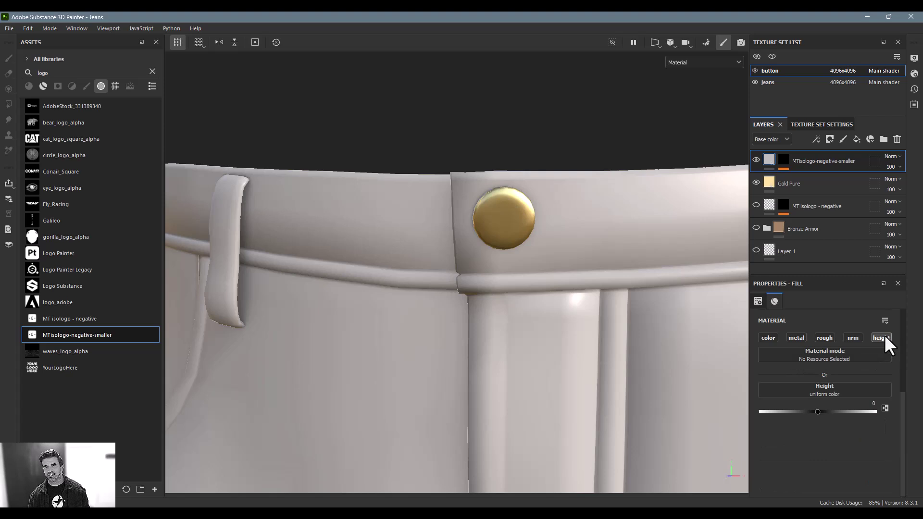
drag(809, 411, 815, 408)
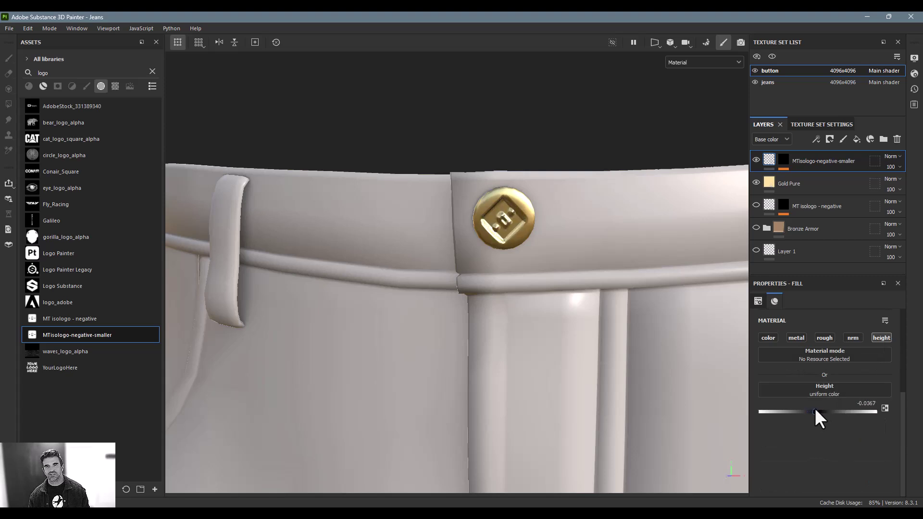
Add a Blur filter above the fill in the logo layer's mask.
alt+drag(542, 186, 605, 162)
click(783, 160)
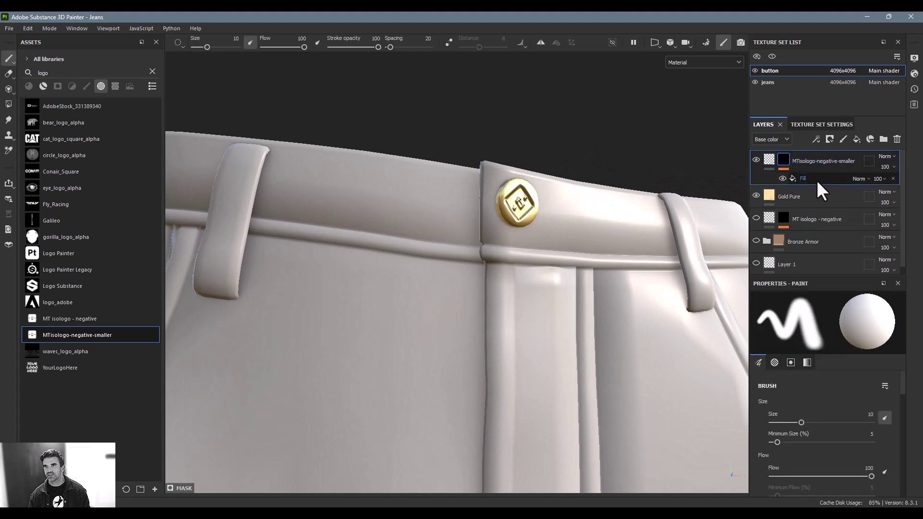
click(817, 179)
click(816, 139)
click(842, 209)
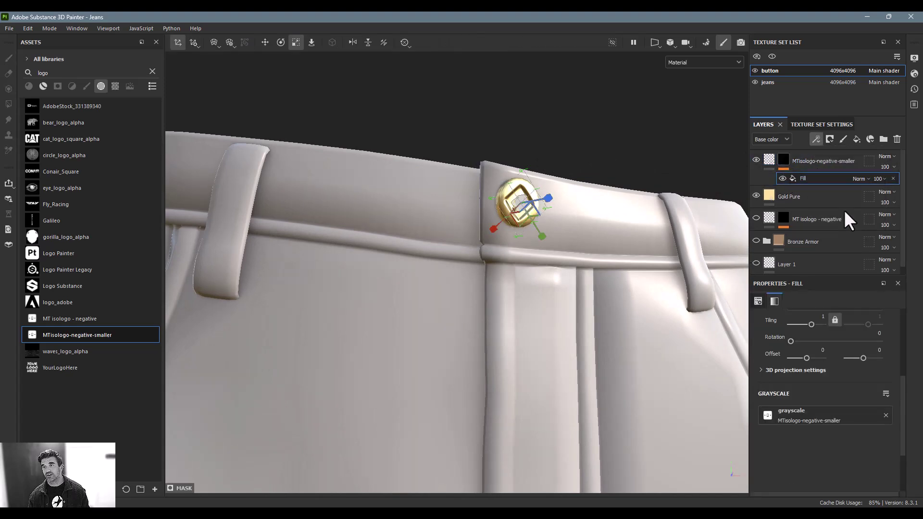
click(840, 321)
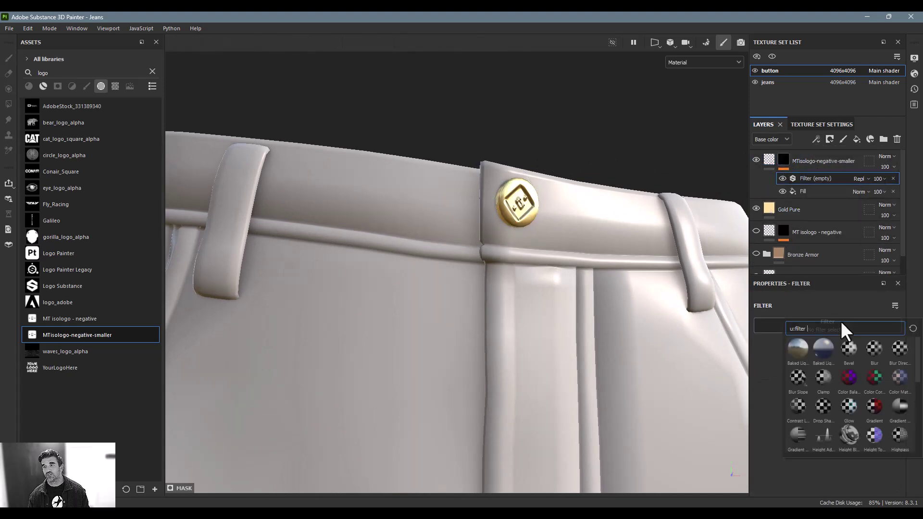
click(871, 349)
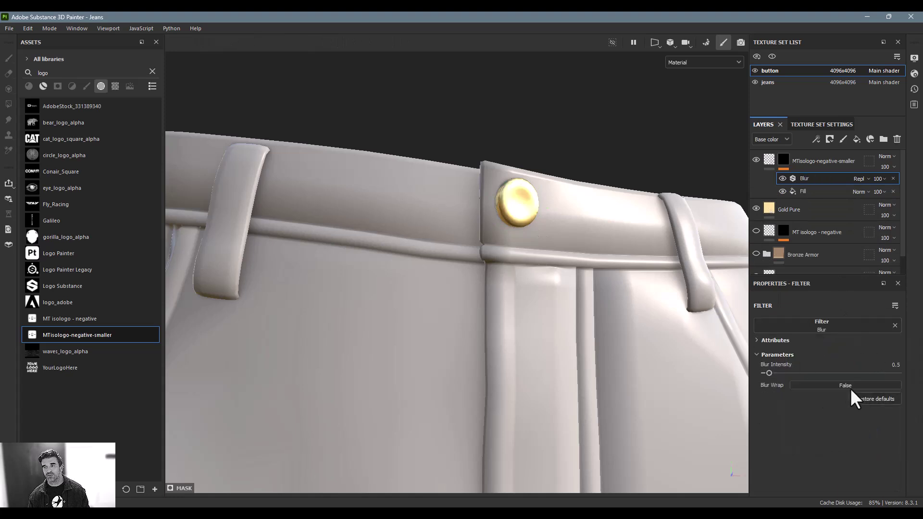
Try Blur intensities of 0.1 and 0.02 on the logo mask, and set it to 0.04.
scroll(537, 220, up, 3)
click(888, 365)
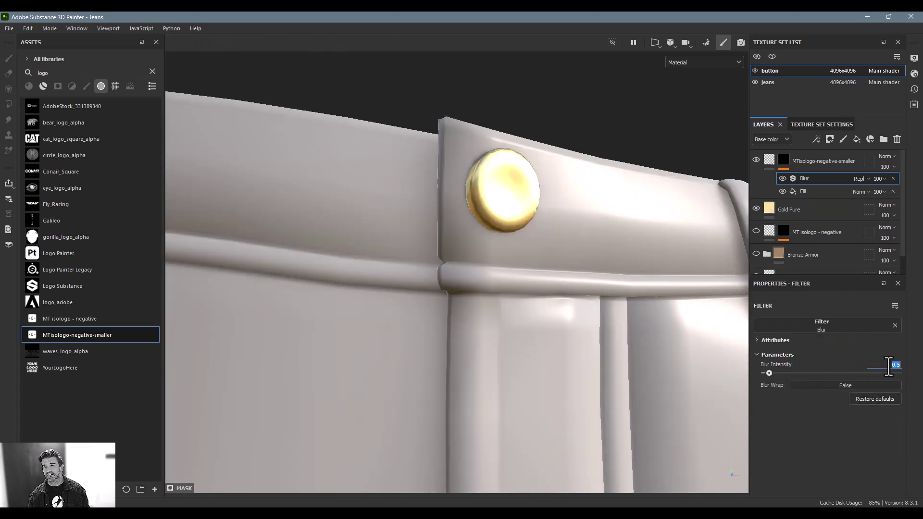
text(0.1)
key(Return)
click(889, 365)
text(0.02)
key(Return)
click(890, 365)
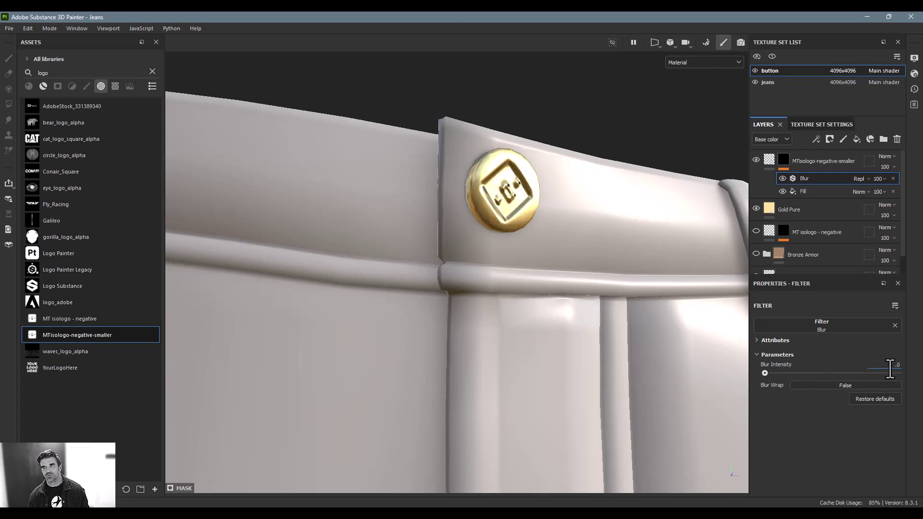
text(0.04)
key(Return)
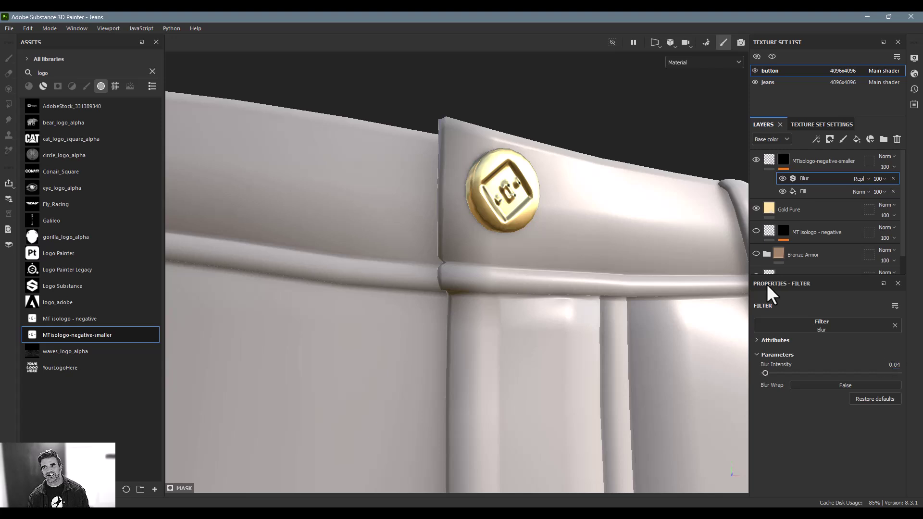
Examine the engraved gold button up close and the whole pair of jeans from several angles.
mouse_move(708, 249)
alt+mouse_down()
mouse_move(589, 274)
mouse_move(624, 212)
mouse_move(620, 268)
mouse_move(541, 324)
mouse_move(553, 307)
alt+mouse_up()
click(803, 191)
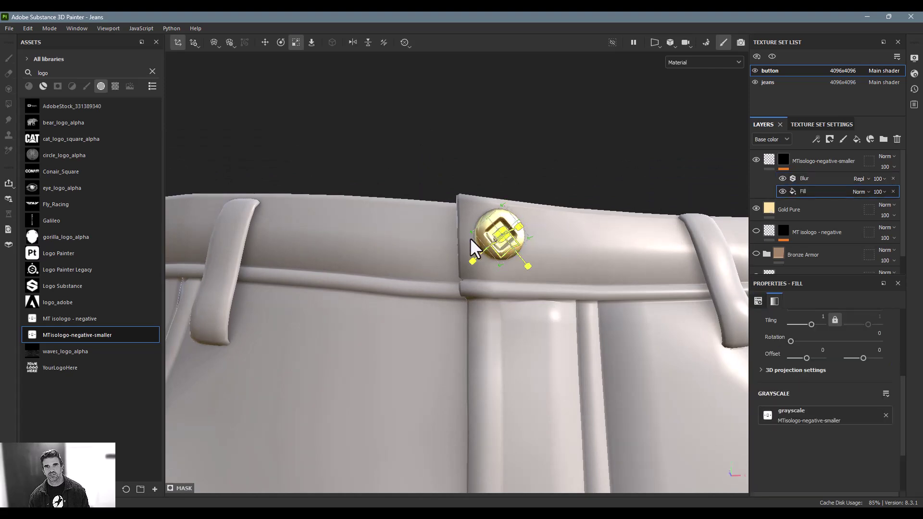
click(471, 238)
click(783, 163)
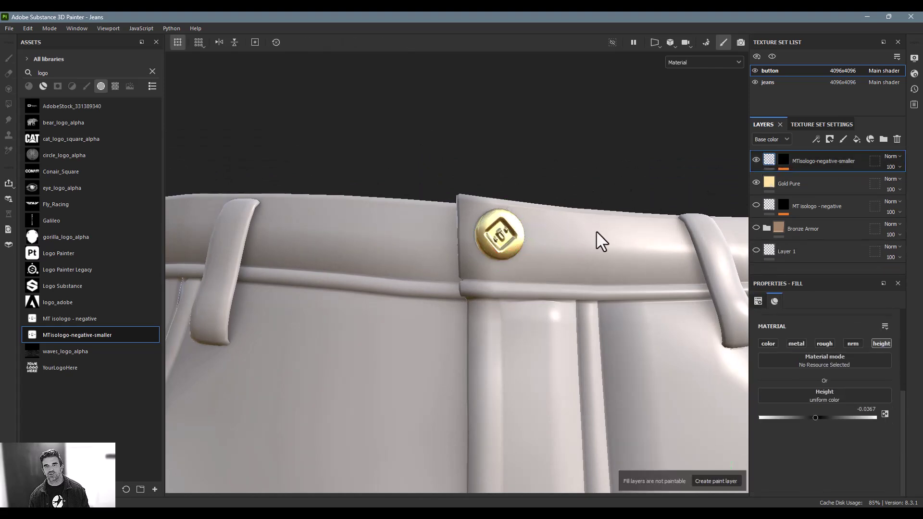
alt+drag(577, 243, 556, 267)
alt+right_drag(556, 267, 494, 290)
alt+right_drag(645, 278, 529, 195)
alt+middle_drag(596, 204, 573, 226)
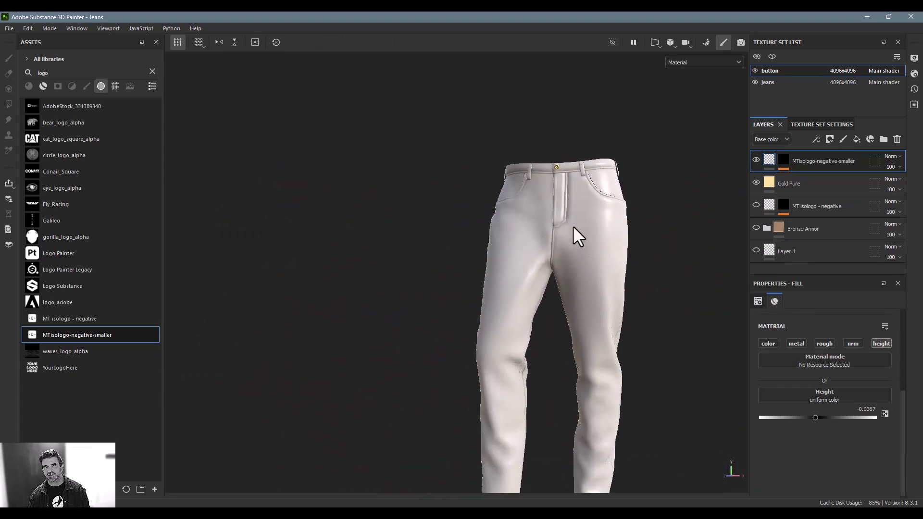
scroll(573, 226, up, 2)
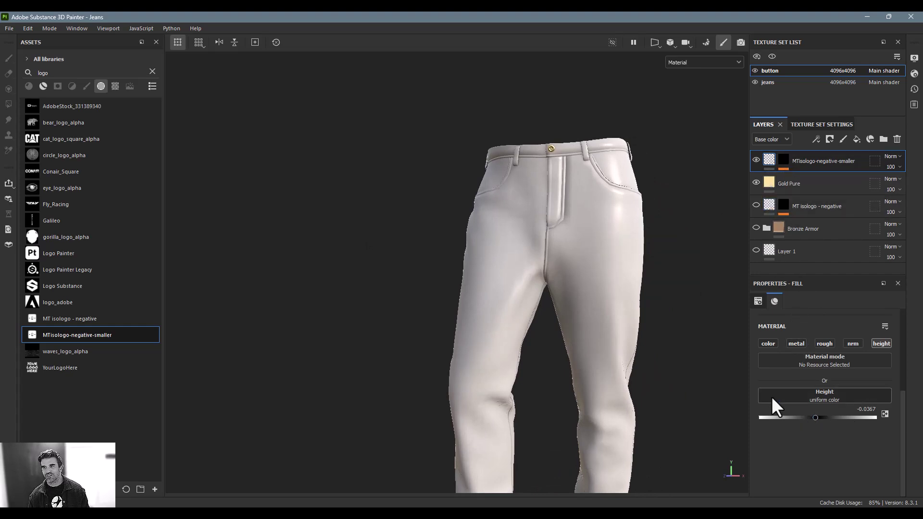
scroll(578, 232, down, 3)
alt+drag(579, 232, 606, 245)
alt+right_drag(606, 245, 728, 221)
alt+middle_drag(484, 213, 356, 178)
alt+right_drag(379, 193, 561, 192)
alt+middle_drag(561, 192, 533, 159)
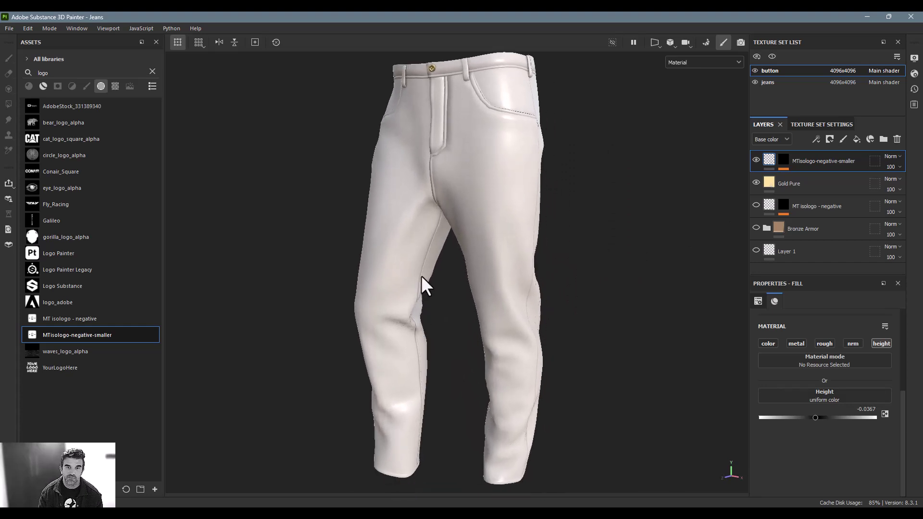
Switch to the Substance 3D Assets website in the browser and search all assets for denim.
key(alt+Tab)
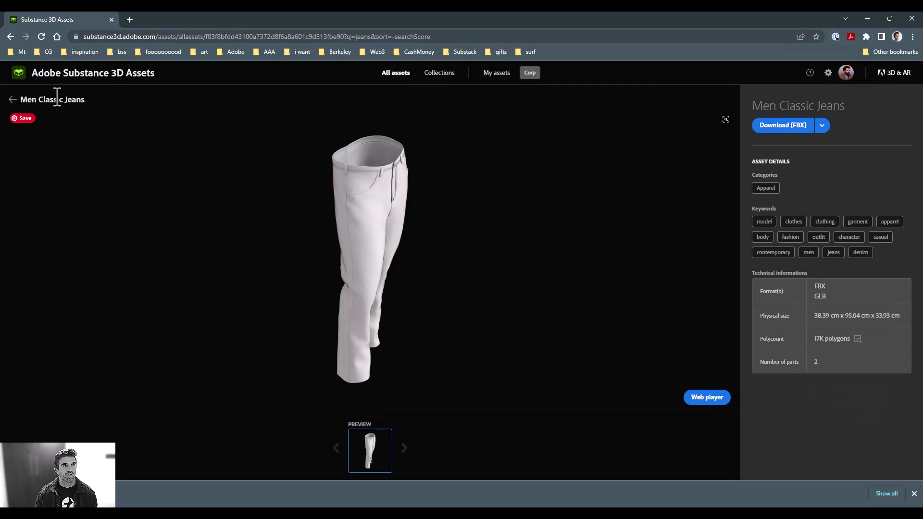
click(10, 97)
click(182, 97)
text(denim)
key(Return)
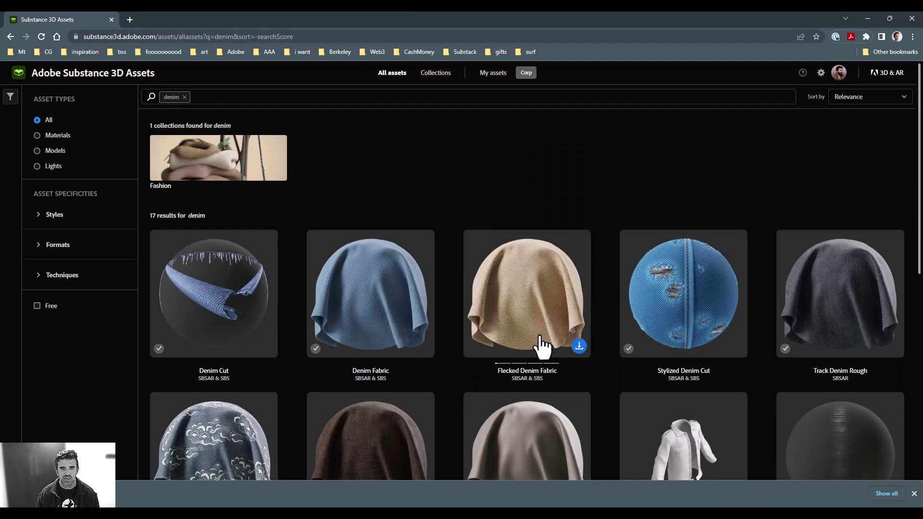
Open the Cotton Jeans Denim Worn material, view its detailed image, and return to Substance 3D Painter.
click(399, 422)
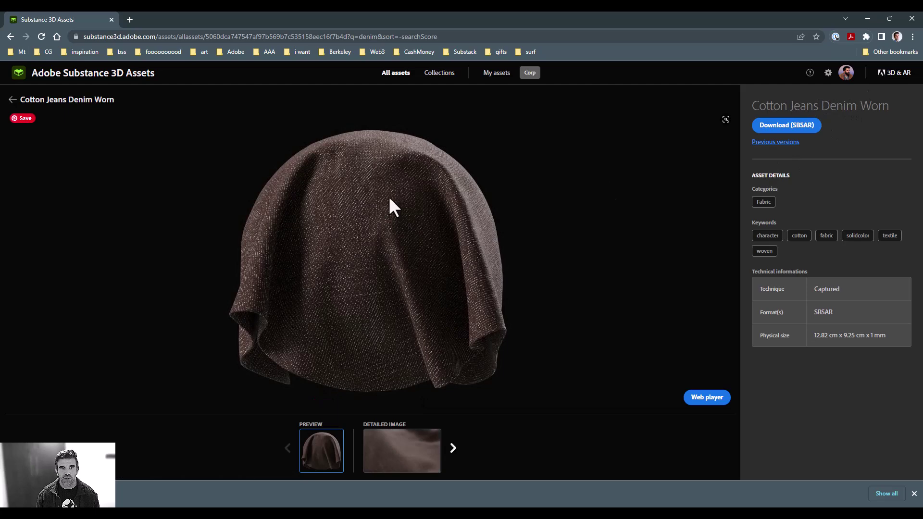
click(401, 451)
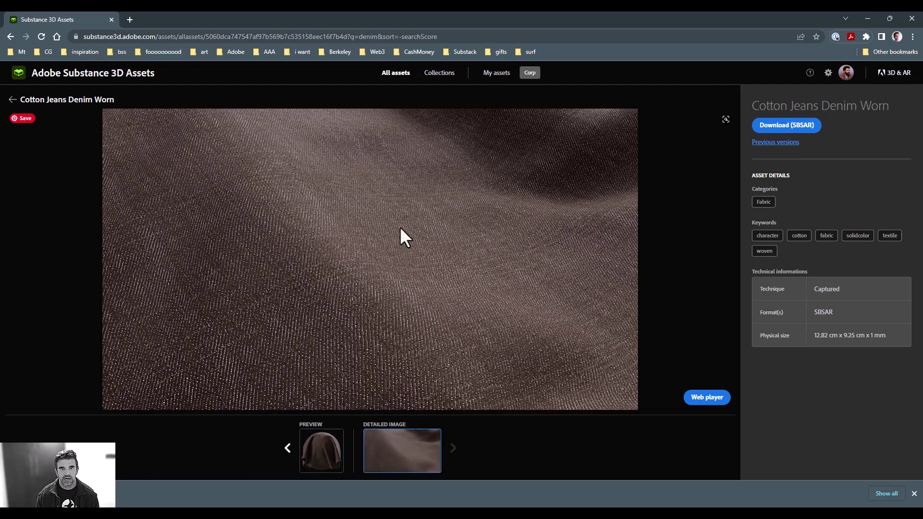
click(860, 17)
Search the asset library's materials for denim and apply Cotton Jeans Denim Worn to the jeans.
double_click(67, 72)
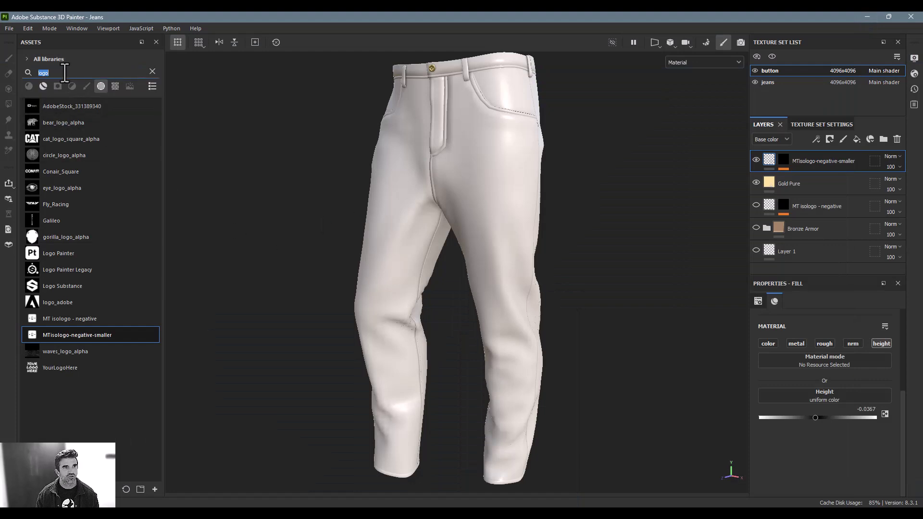
text(denim)
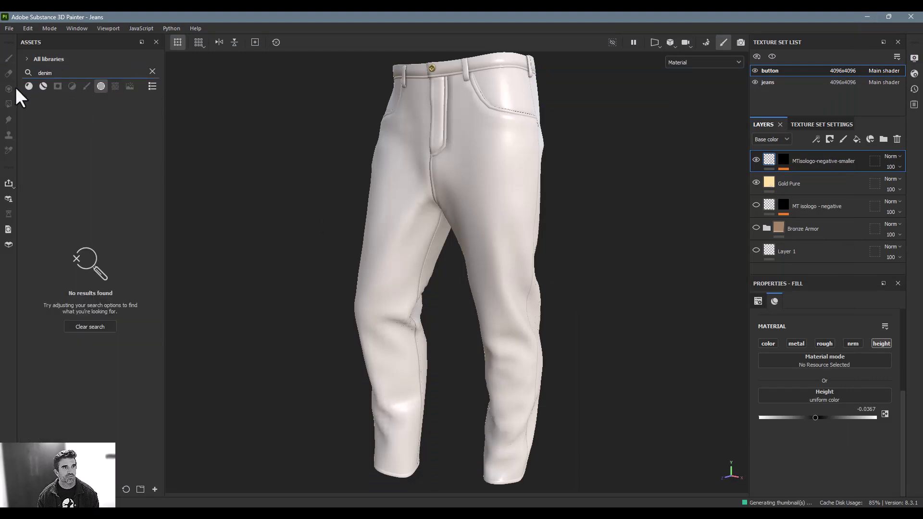
click(28, 86)
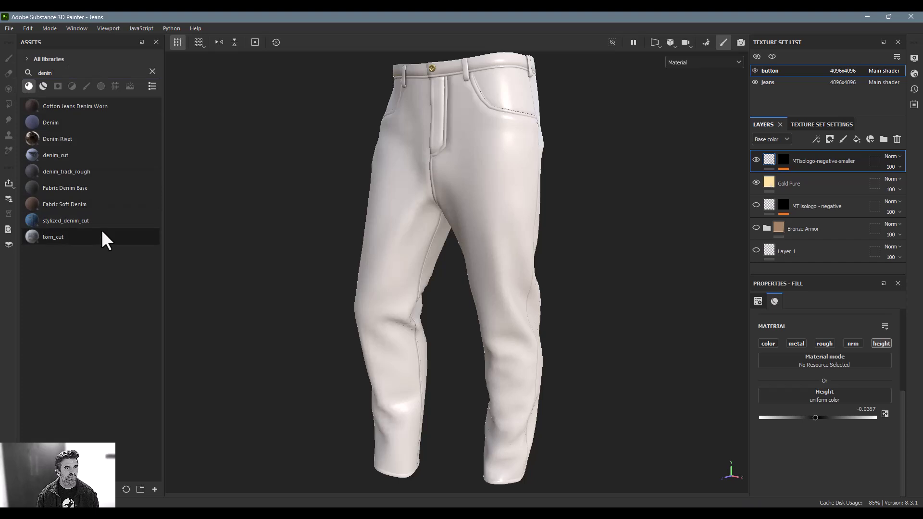
click(74, 106)
drag(76, 108, 523, 182)
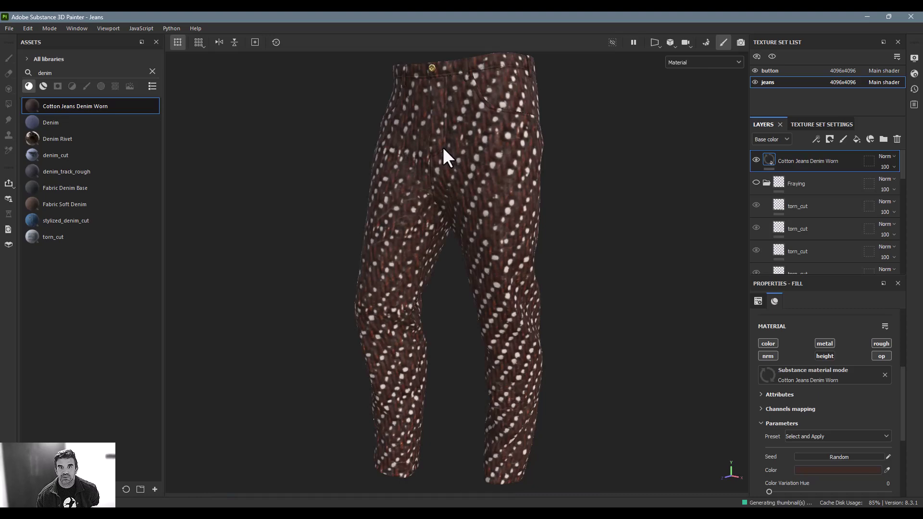
Show the jeans' UV layout beside the 3D model and set the denim fill's UV scale to Physical size.
key(F1)
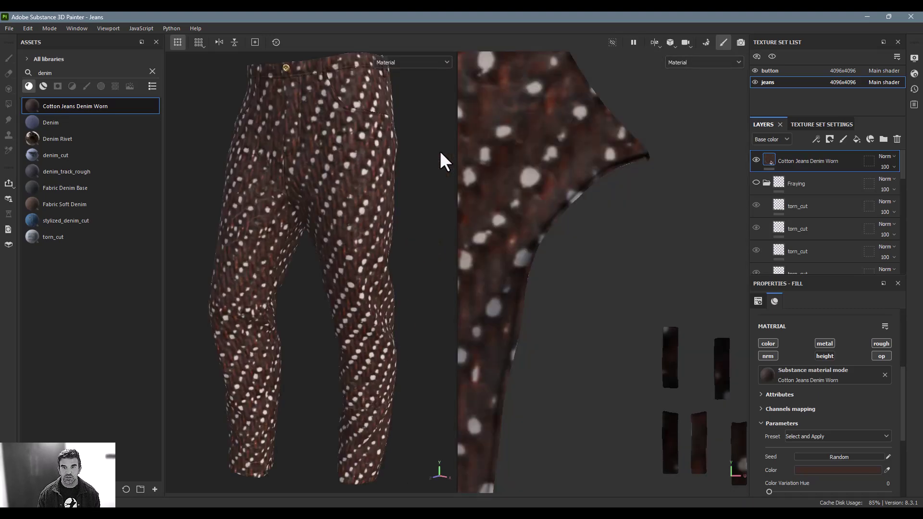
scroll(556, 221, down, 4)
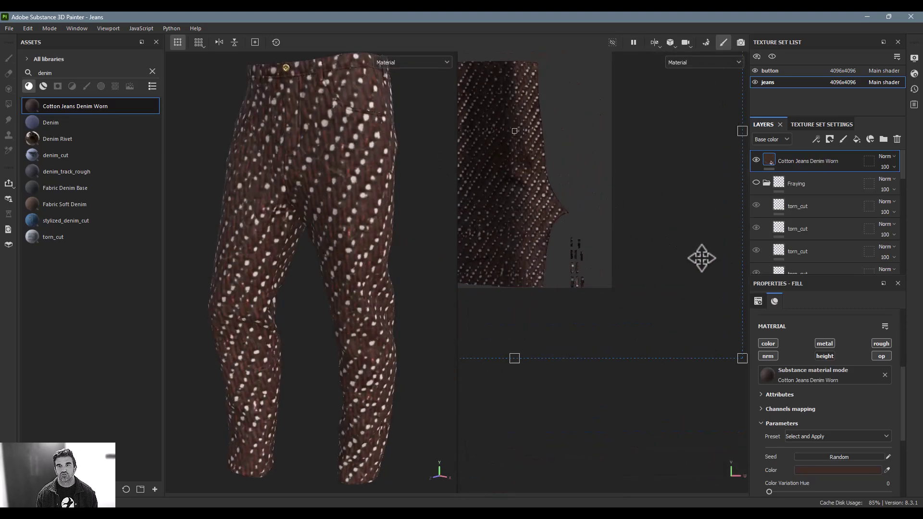
key(f)
drag(647, 279, 568, 222)
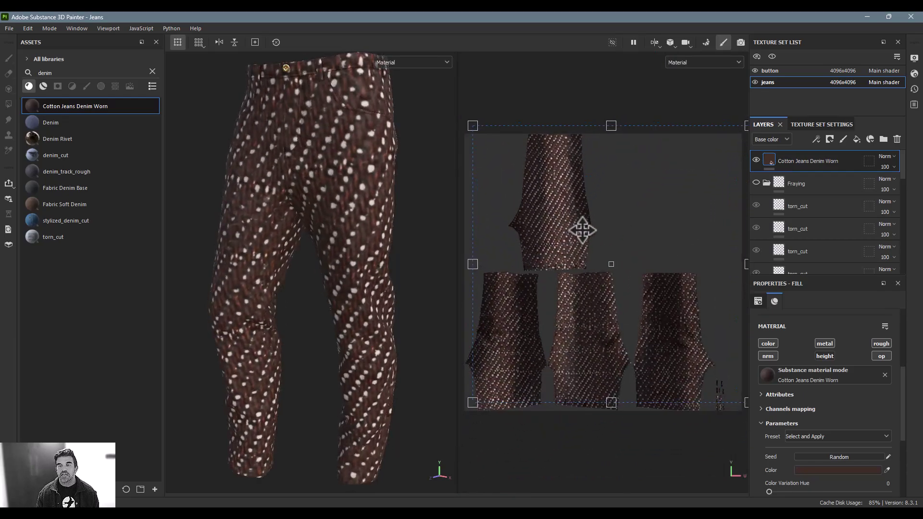
scroll(873, 456, up, 4)
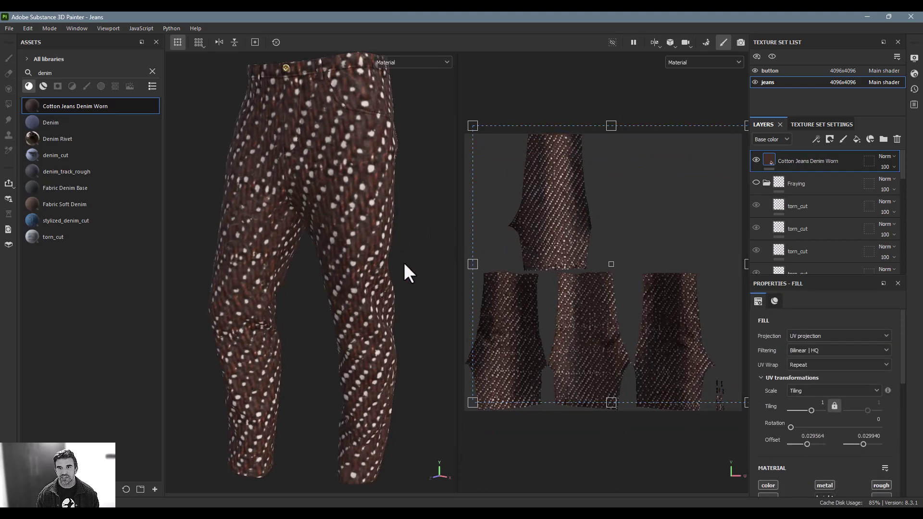
click(837, 391)
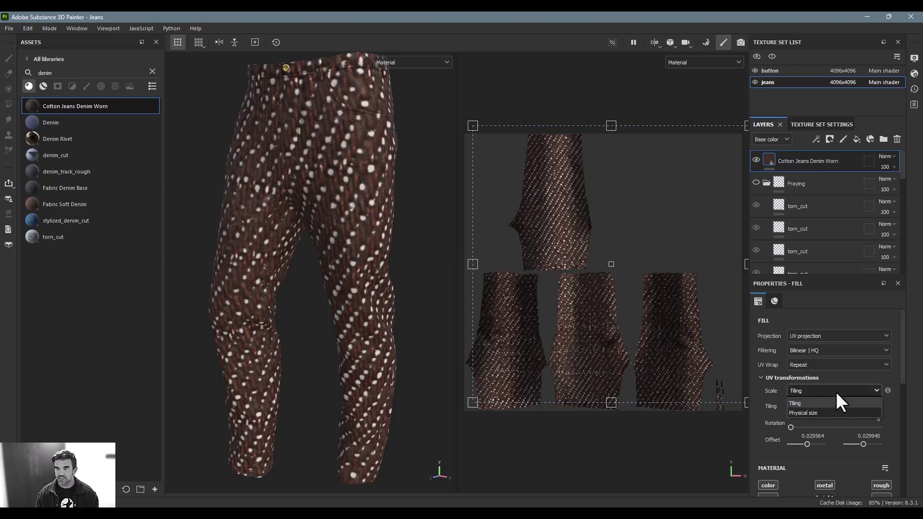
click(815, 412)
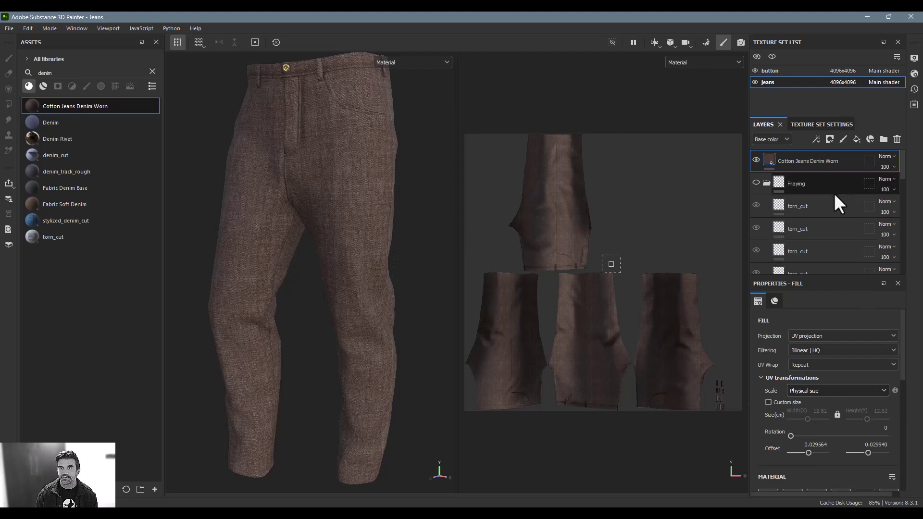
Recolor the denim material to a muted dark blue, about 454D5C, starting from the saved slate-blue swatch.
scroll(841, 324, down, 5)
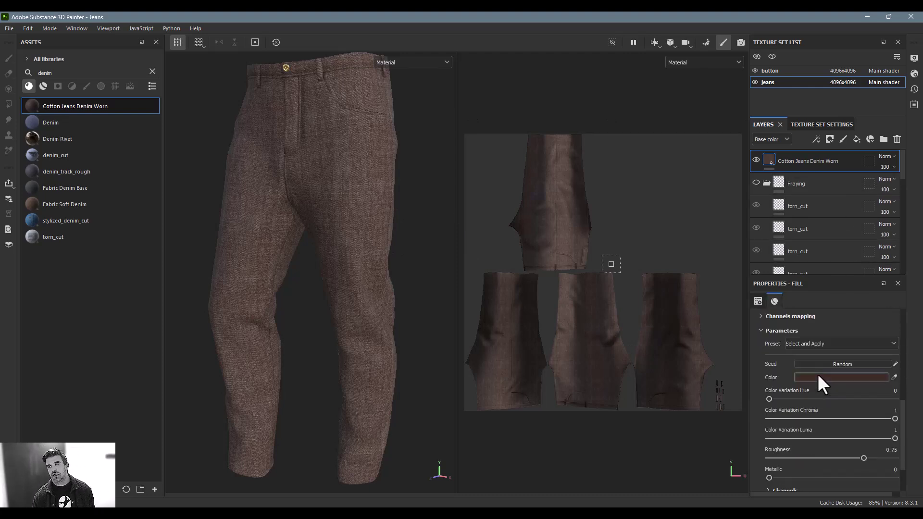
click(818, 378)
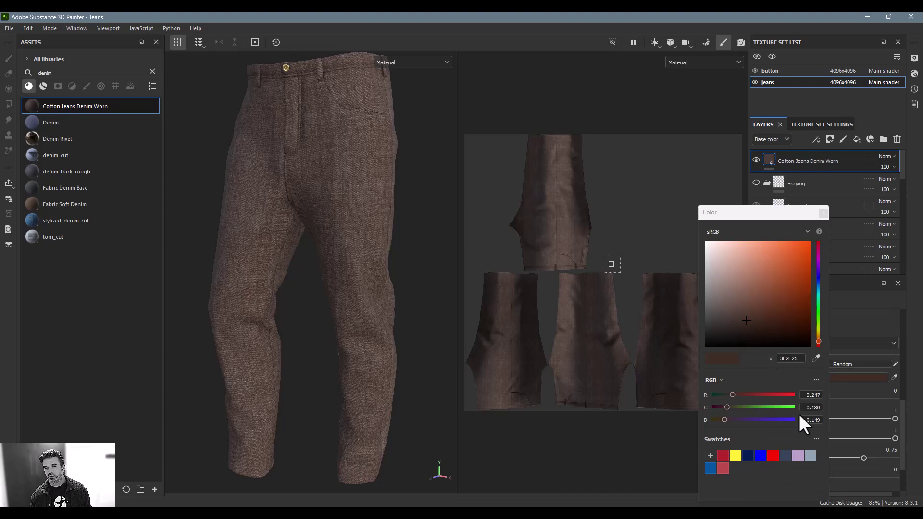
click(786, 457)
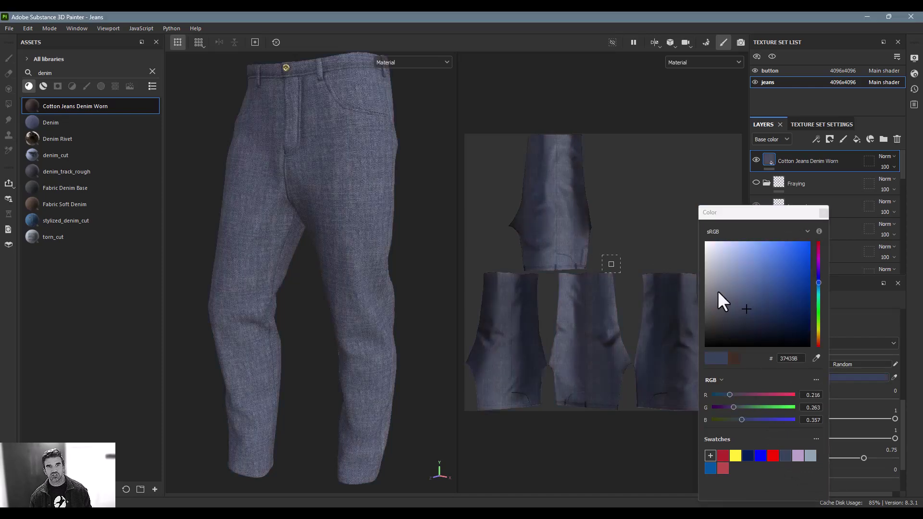
drag(740, 310, 727, 309)
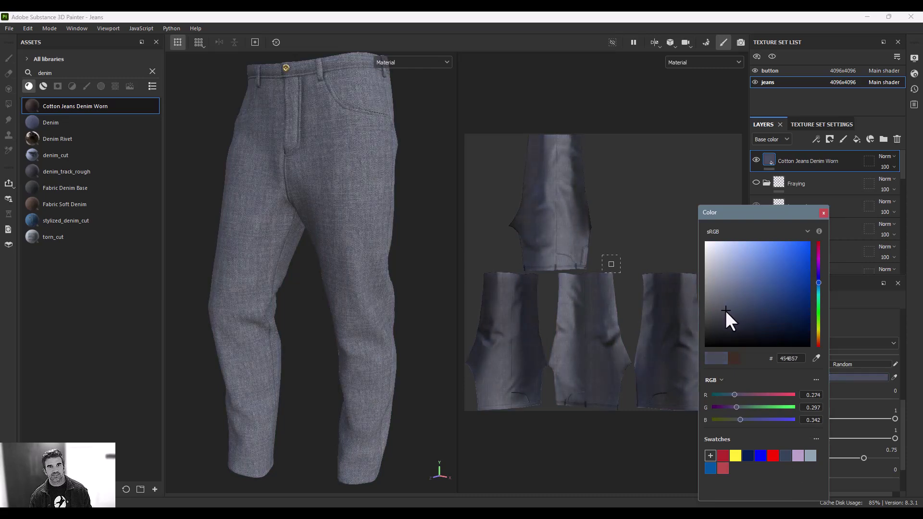
click(823, 213)
Show only the 3D view and examine the blue denim on the jeans from several angles.
alt+drag(468, 241, 245, 235)
key(F2)
alt+drag(484, 230, 442, 227)
alt+right_drag(441, 227, 437, 226)
alt+drag(437, 226, 494, 228)
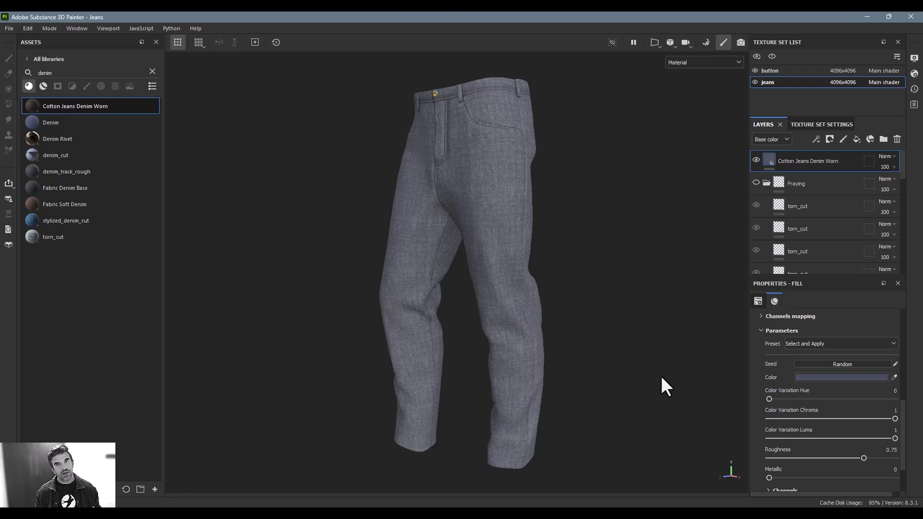
alt+drag(631, 202, 614, 241)
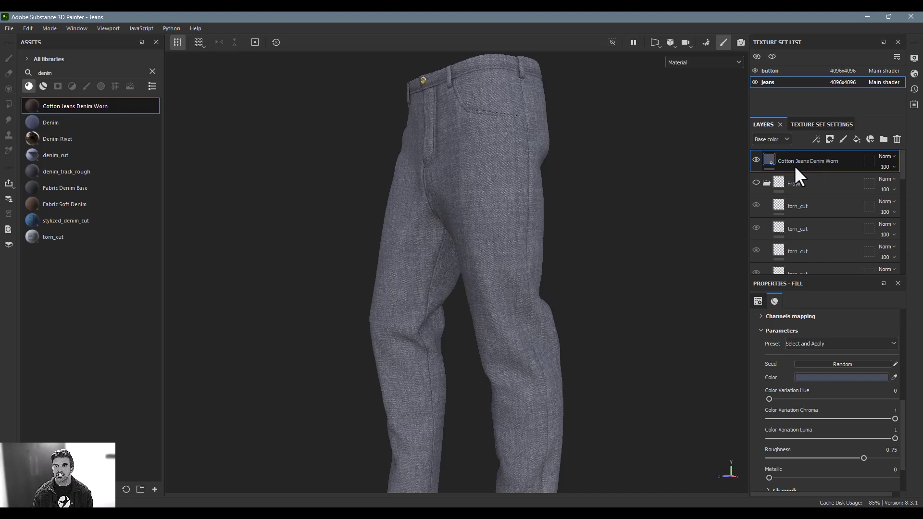
Duplicate the Cotton Jeans Denim Worn layer and lighten the copy's color to a pale gray-blue, 676D79.
key(ctrl+d)
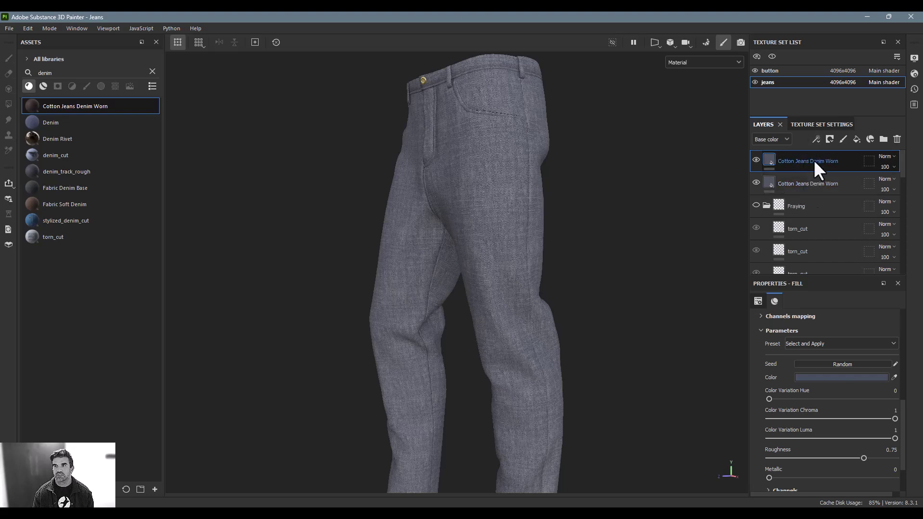
click(842, 378)
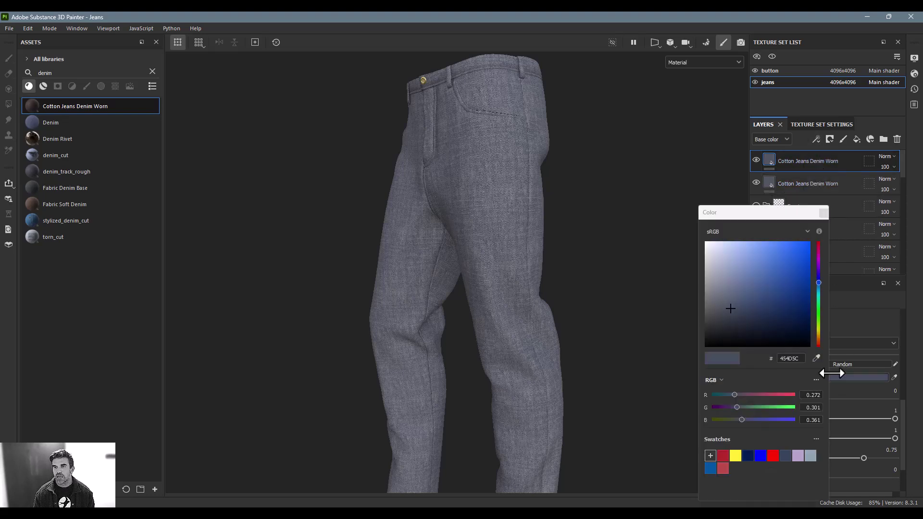
drag(731, 306, 719, 296)
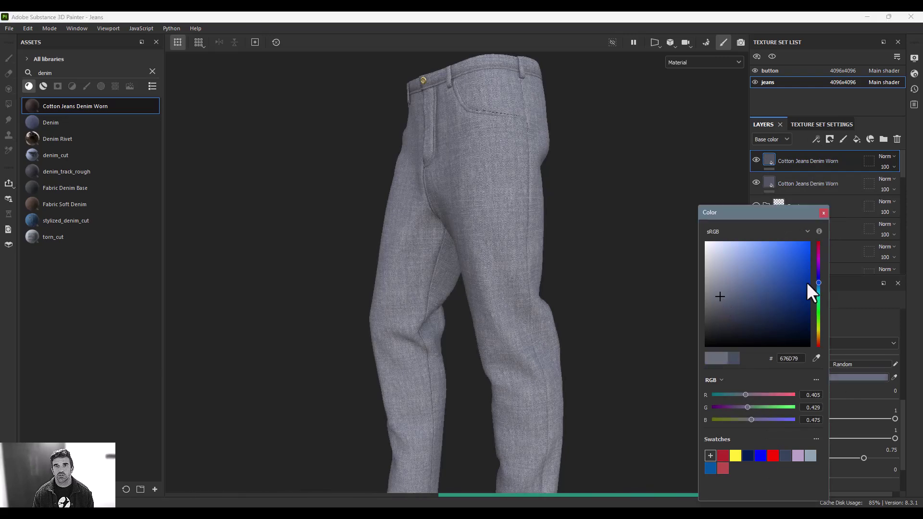
click(823, 212)
alt+drag(518, 206, 570, 224)
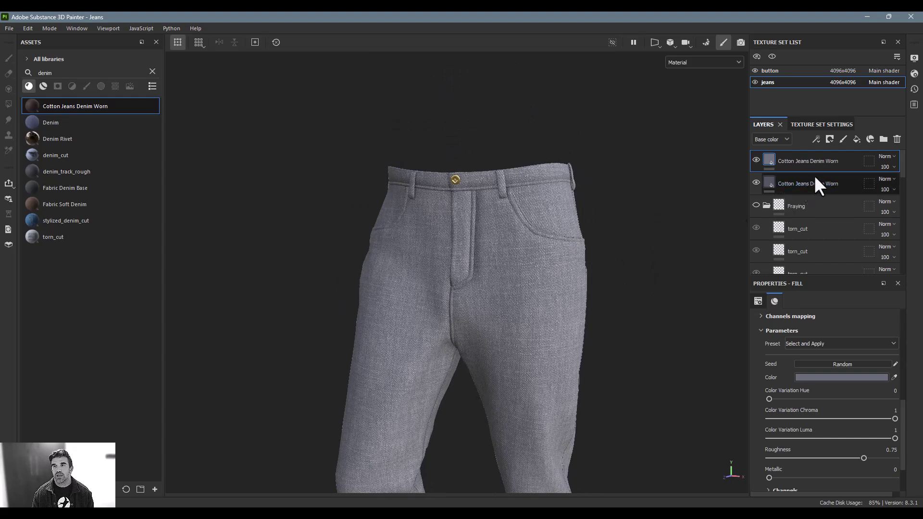
Add a black mask with a Paint effect to the lighter denim layer.
click(830, 140)
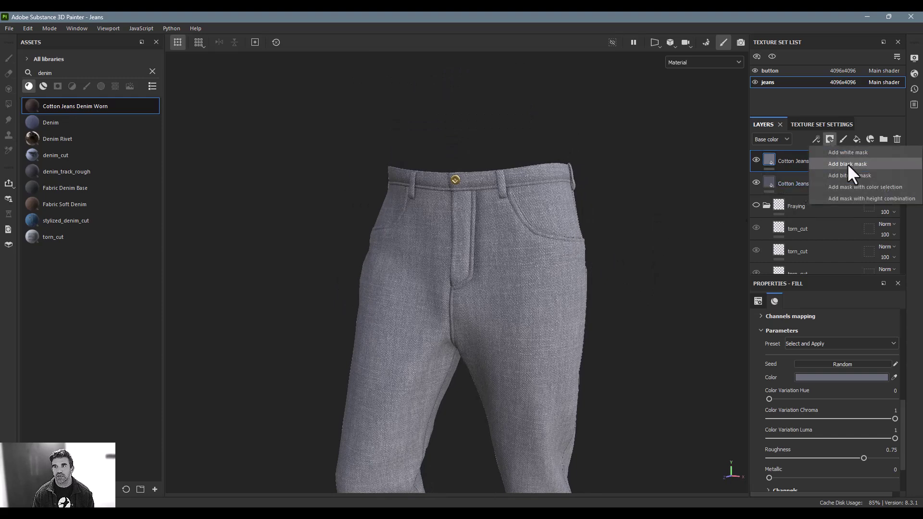
click(847, 163)
click(816, 138)
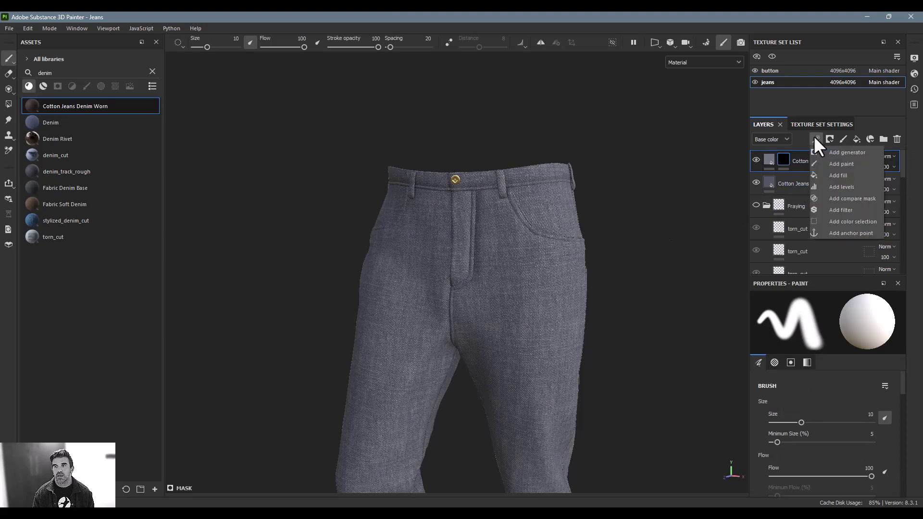
click(838, 165)
alt+middle_drag(628, 192, 574, 126)
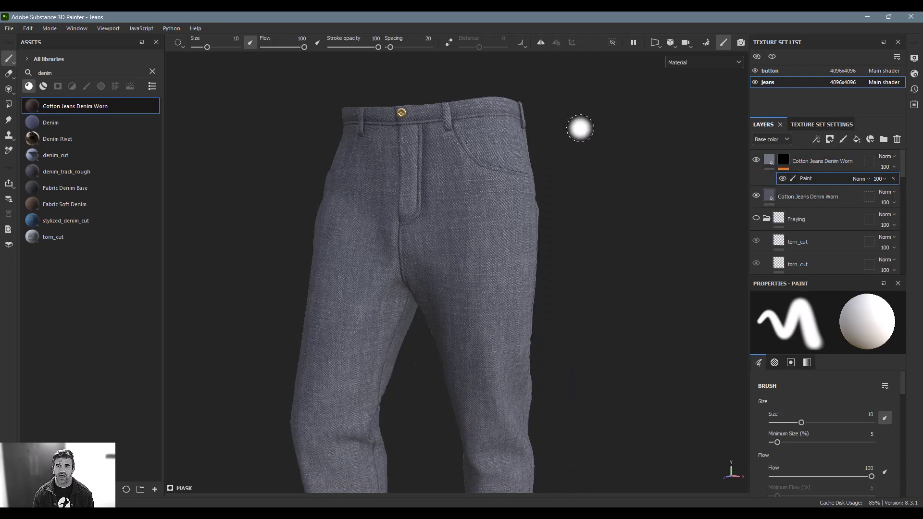
Choose the Dirt 1 brush and paint lighter faded patches onto the mask over the thighs and hip area.
click(152, 71)
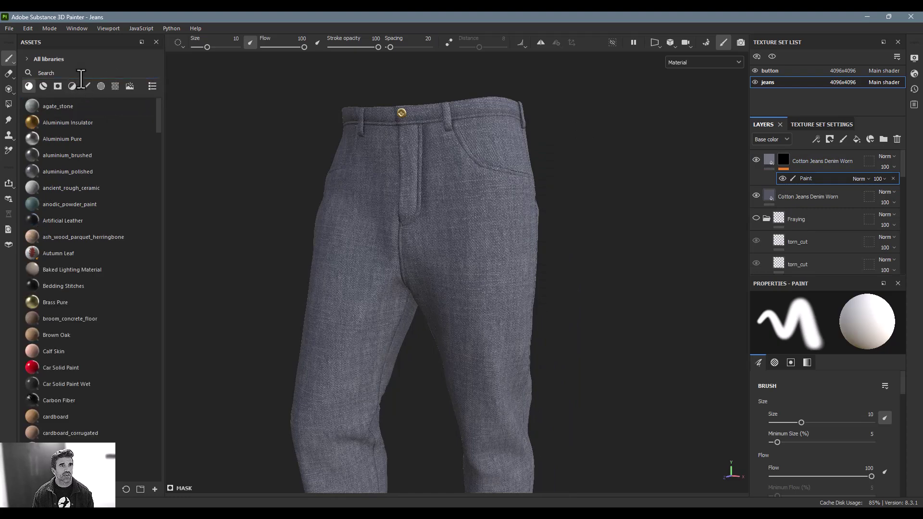
click(86, 86)
click(79, 71)
text(dirt)
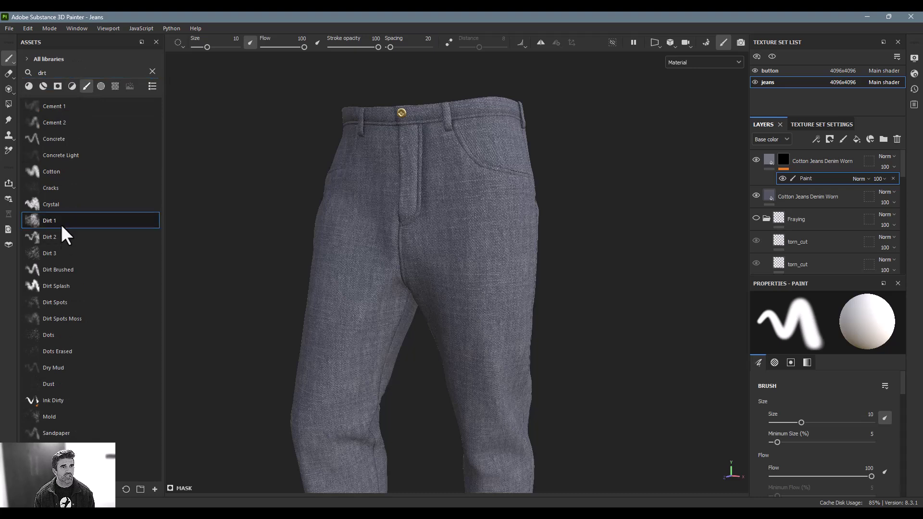
click(62, 222)
mouse_move(480, 311)
mouse_down()
mouse_move(514, 389)
mouse_move(503, 378)
mouse_up()
mouse_move(486, 272)
mouse_down()
mouse_move(380, 241)
mouse_move(385, 163)
mouse_move(368, 145)
mouse_up()
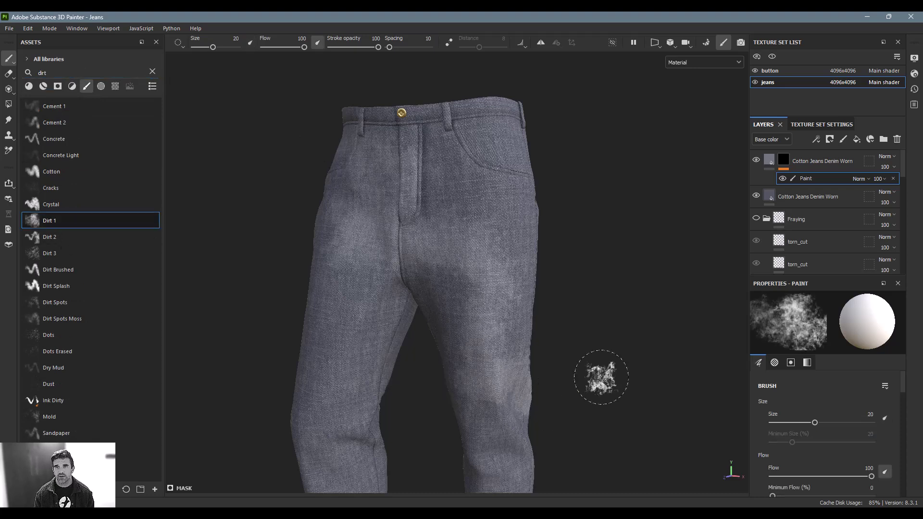
Undo the last fade stroke and delete the Paint effect from the lighter denim layer's mask.
key(ctrl+z)
mouse_move(610, 337)
alt+mouse_down()
mouse_move(462, 339)
mouse_move(498, 269)
alt+mouse_up()
key(Delete)
alt+drag(502, 199, 414, 217)
alt+drag(591, 228, 581, 228)
alt+middle_drag(580, 228, 571, 225)
alt+drag(570, 225, 618, 227)
alt+middle_drag(618, 227, 640, 335)
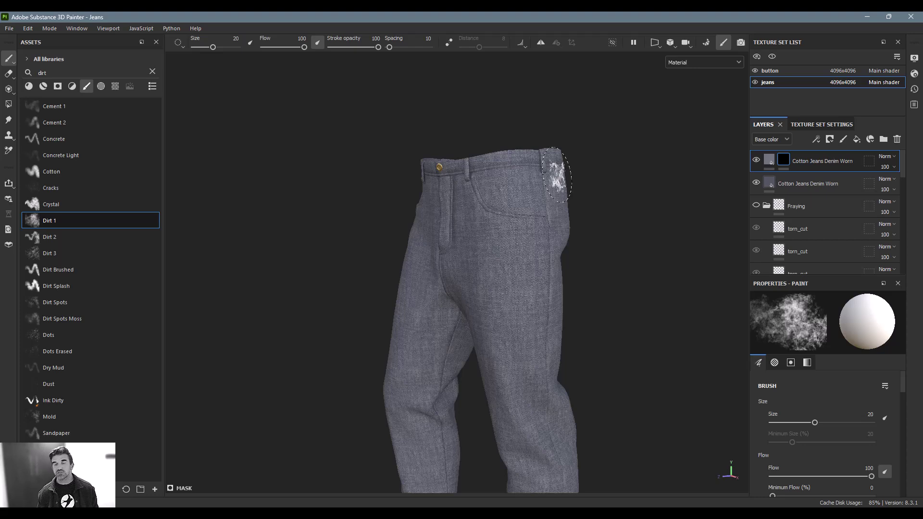
Add a UV Border Distance generator to the lighter denim layer's mask and check it against the UV layout.
click(816, 139)
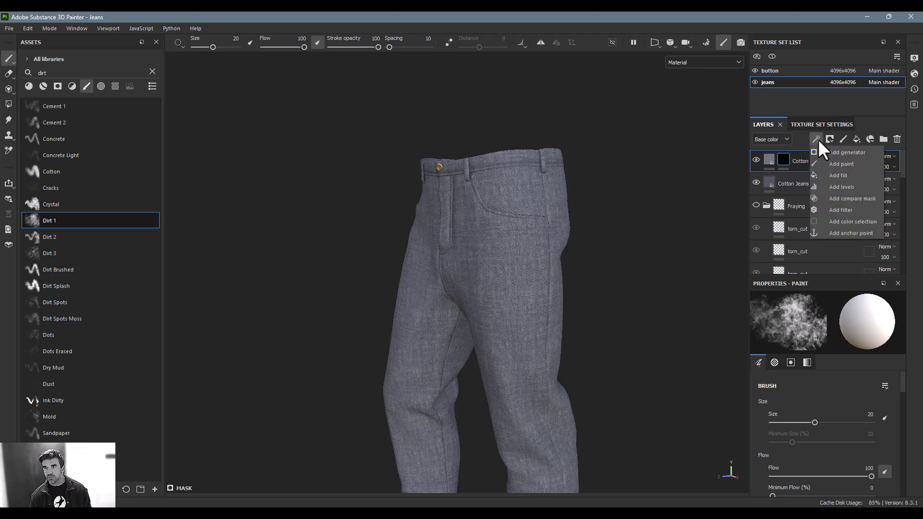
click(824, 152)
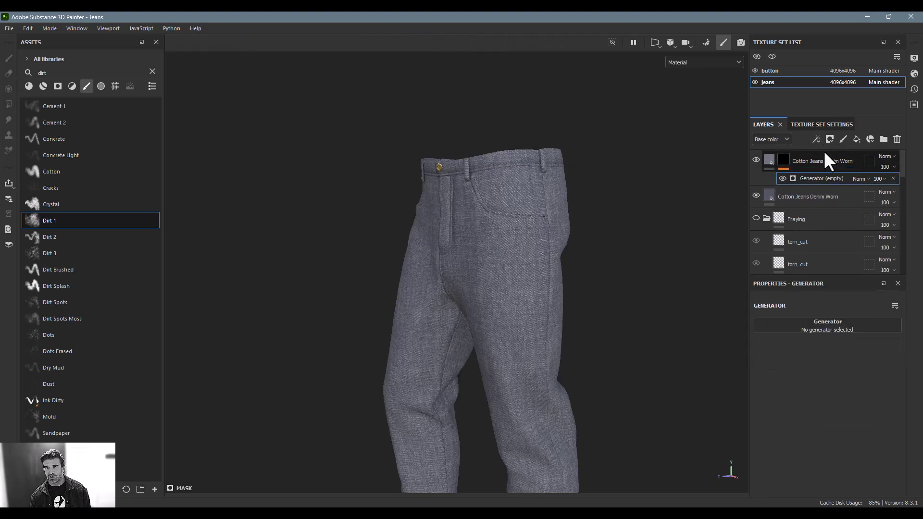
click(840, 329)
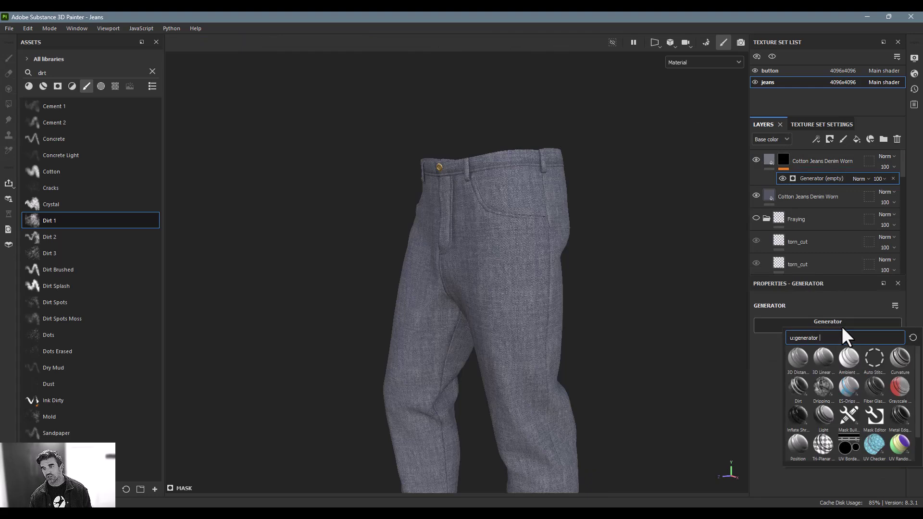
click(847, 450)
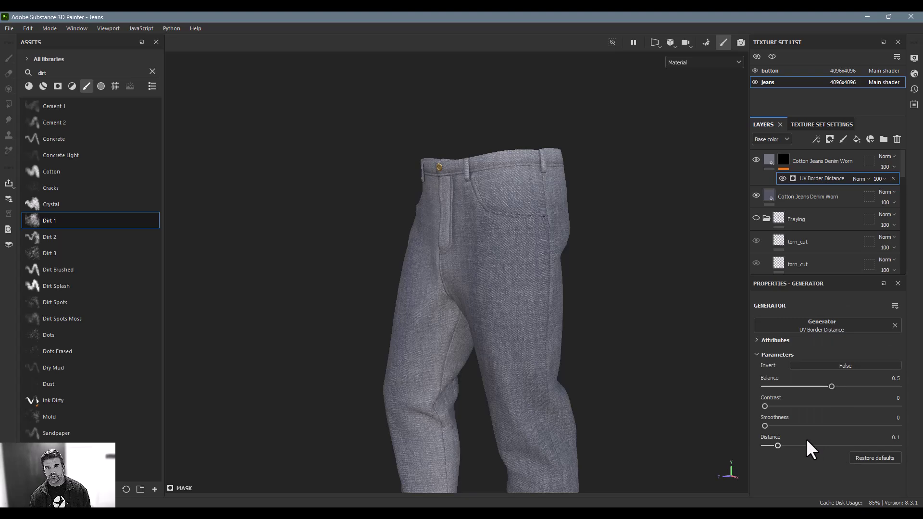
key(F1)
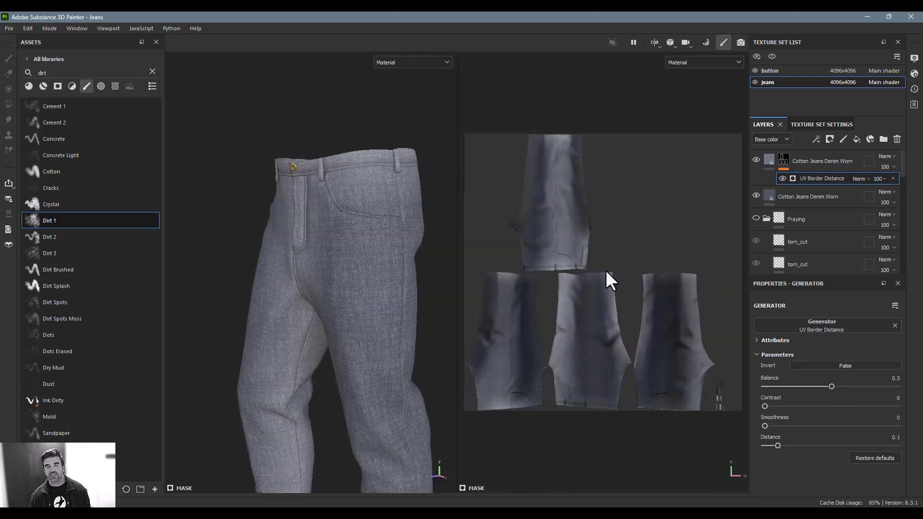
scroll(621, 324, up, 2)
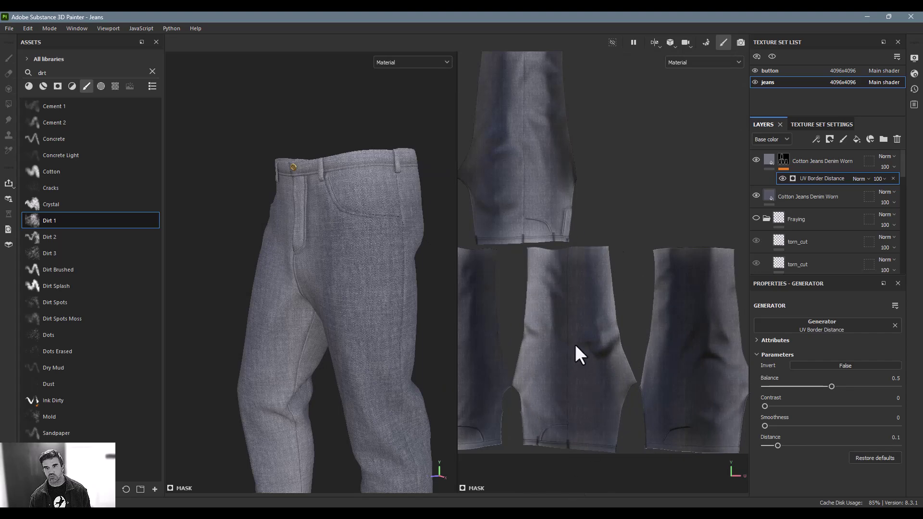
scroll(569, 356, up, 5)
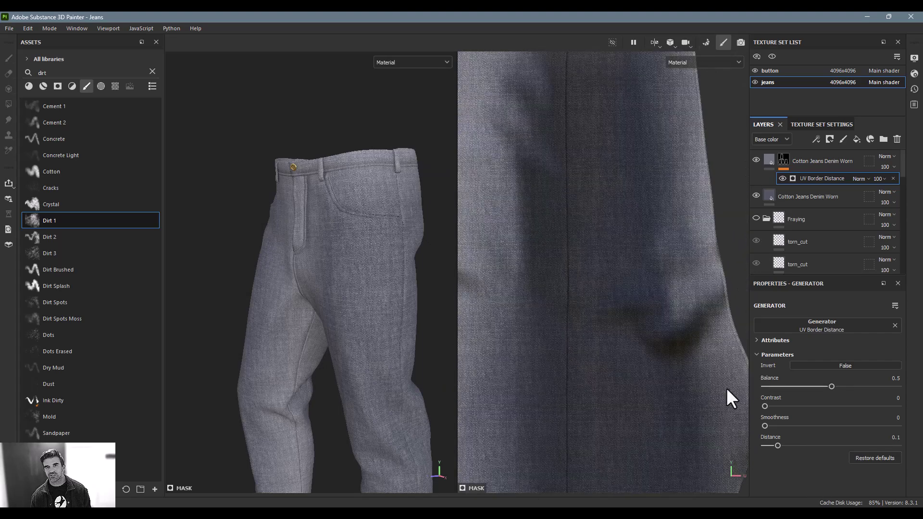
key(F2)
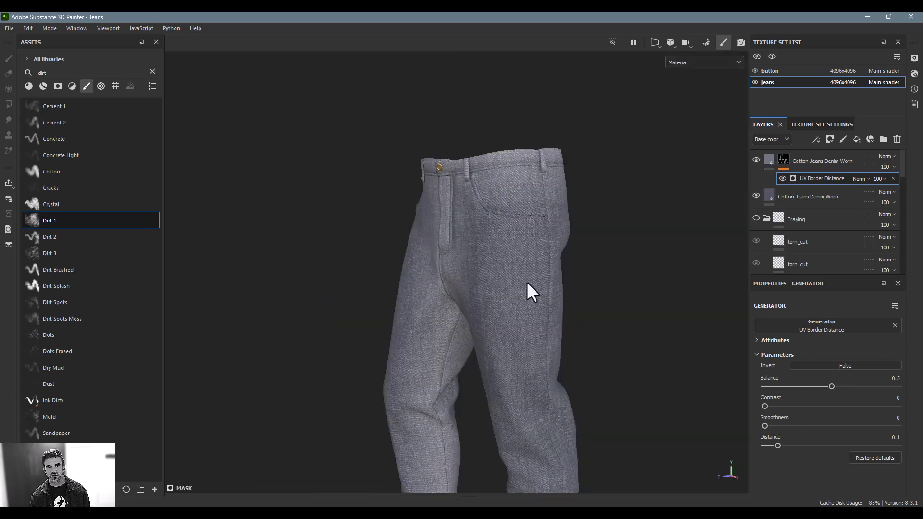
Display the mask alone and narrow the seam gradient by setting Balance to 0.13 and Contrast to 0.03.
alt+click(786, 158)
alt+drag(525, 218, 585, 188)
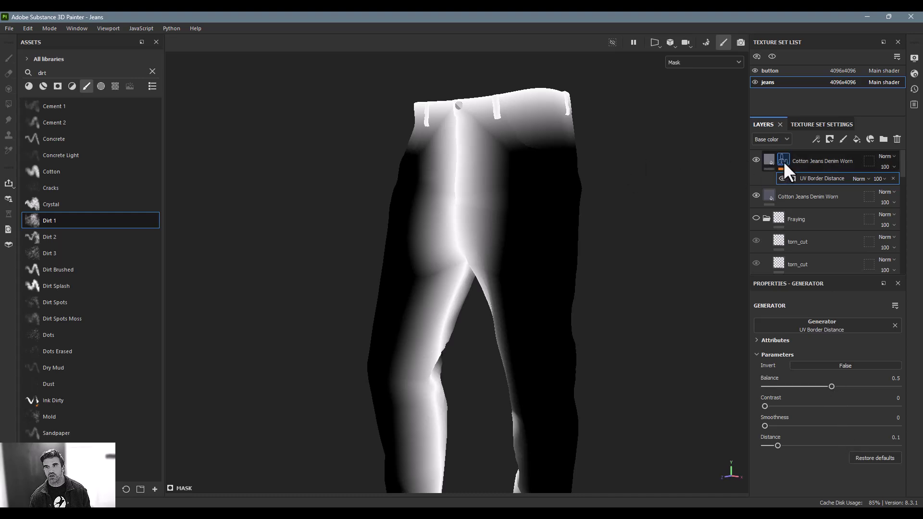
mouse_move(783, 161)
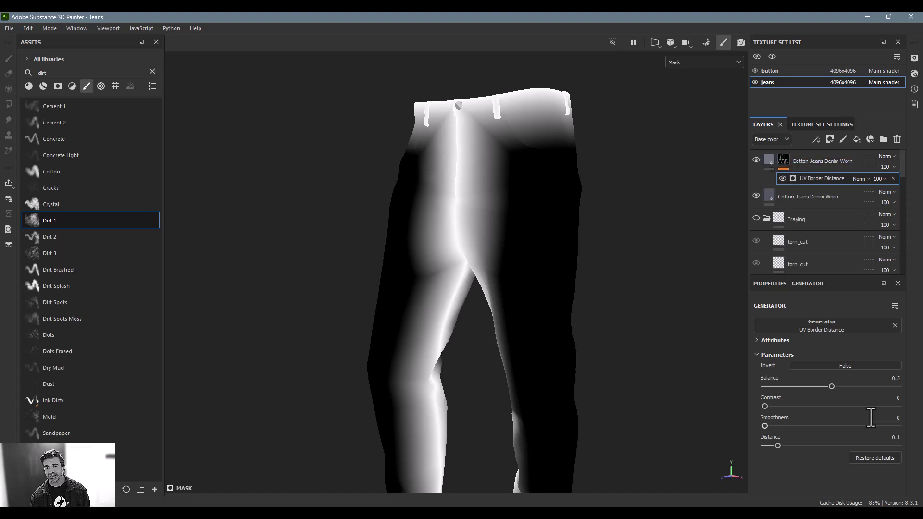
drag(835, 386, 780, 391)
click(767, 406)
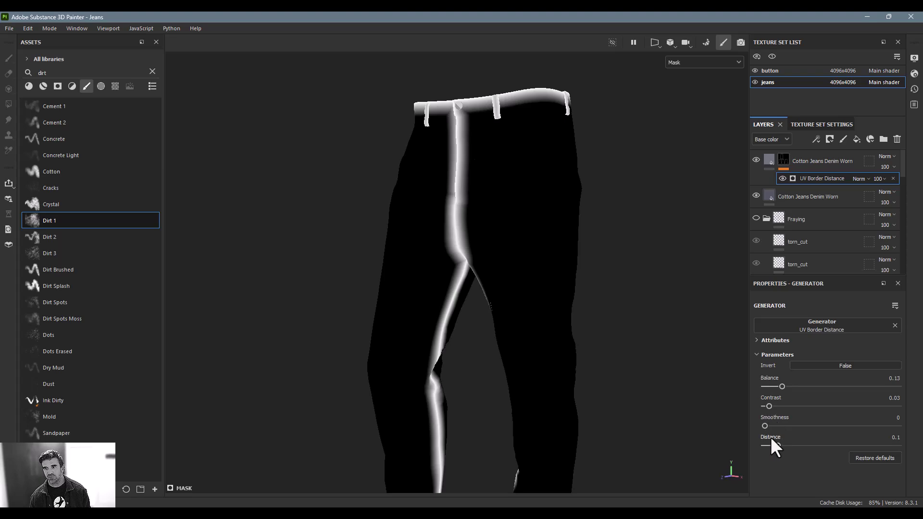
Return to the material display and change the top Cotton Jeans Denim Worn layer's color to white.
click(769, 159)
alt+drag(653, 212, 481, 220)
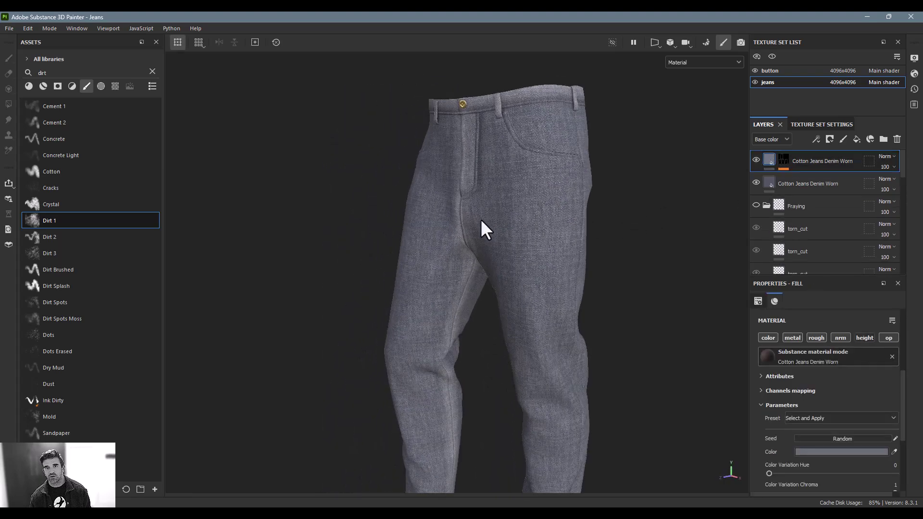
click(847, 452)
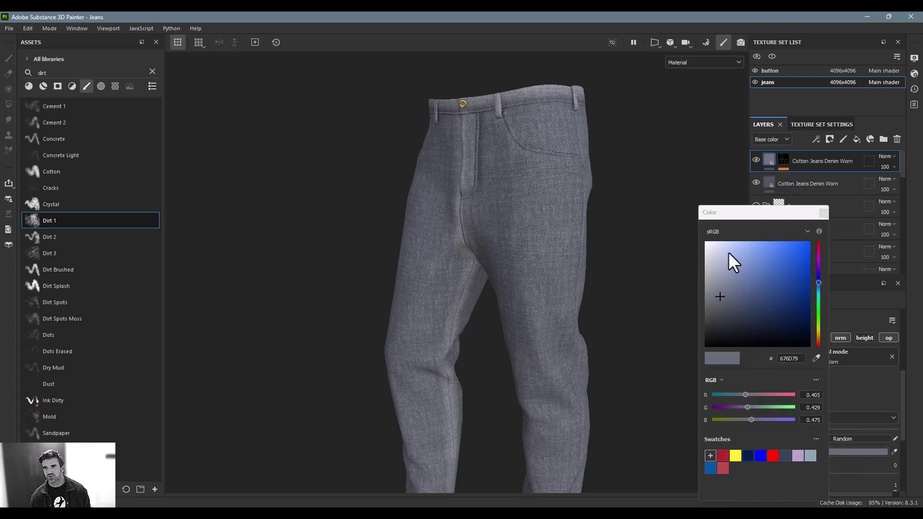
drag(720, 304, 700, 210)
alt+drag(533, 185, 694, 216)
click(822, 212)
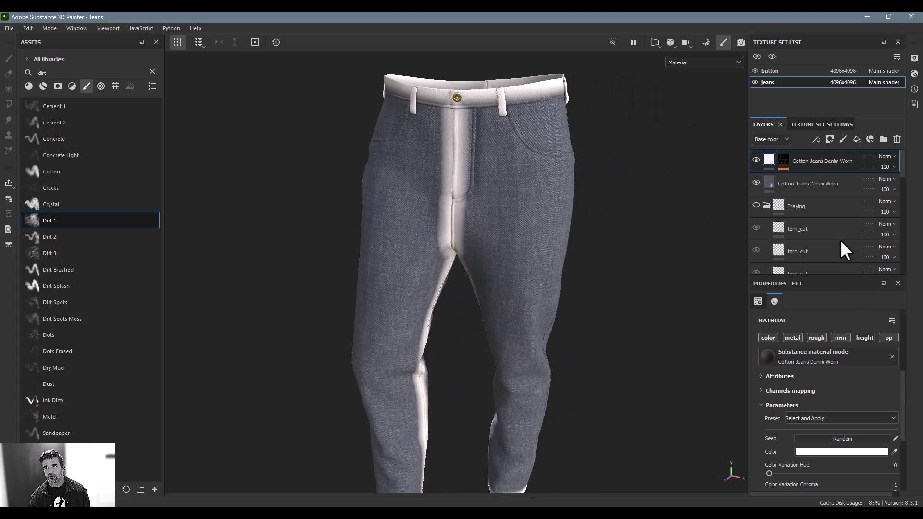
Set the UV Border Distance generator's Balance to 0.17 to widen the white bands along the seams.
click(787, 159)
click(827, 179)
drag(785, 388, 786, 386)
mouse_move(552, 231)
alt+mouse_down()
mouse_move(496, 241)
mouse_move(509, 209)
mouse_move(553, 246)
alt+mouse_up()
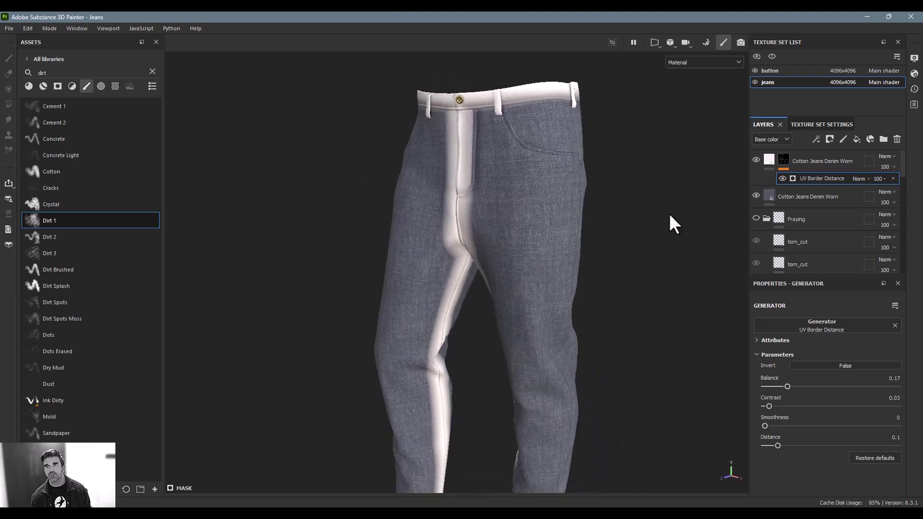
Add a fill to the mask using the Grunge Cobweb texture with a tiling of 5.
click(817, 139)
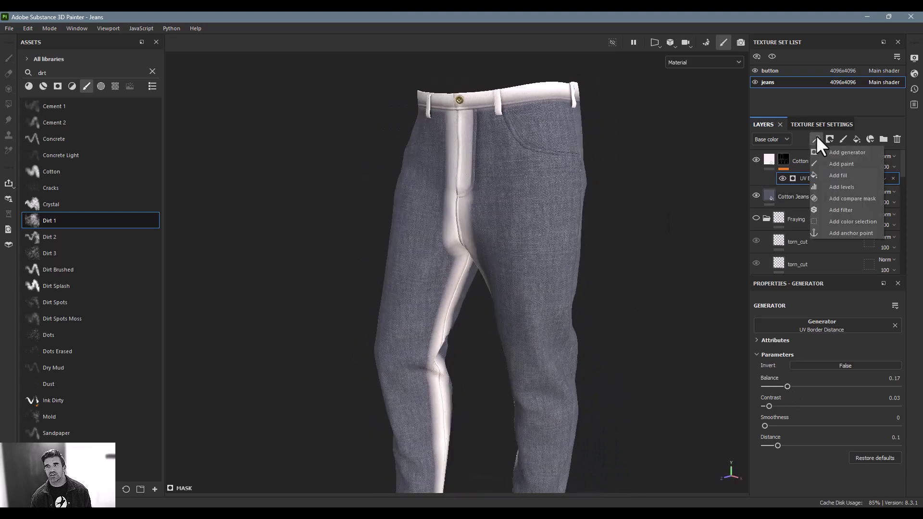
click(839, 176)
click(840, 348)
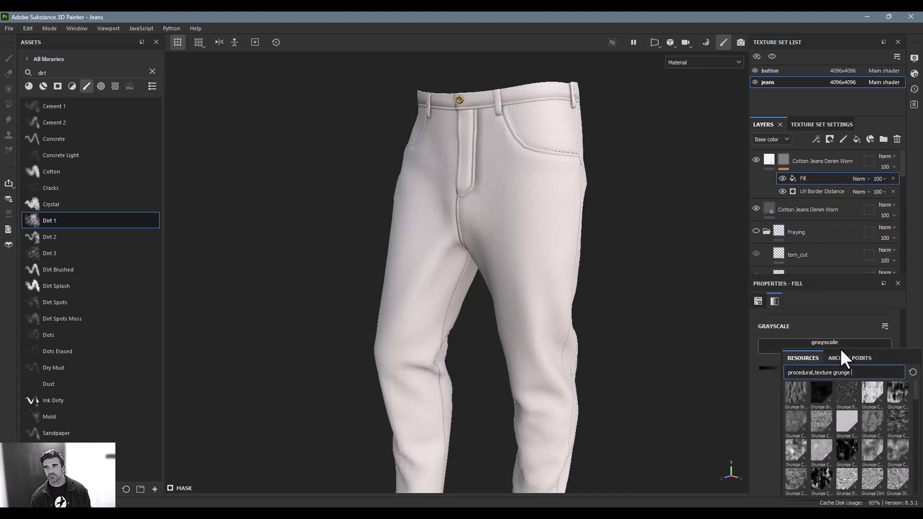
click(905, 394)
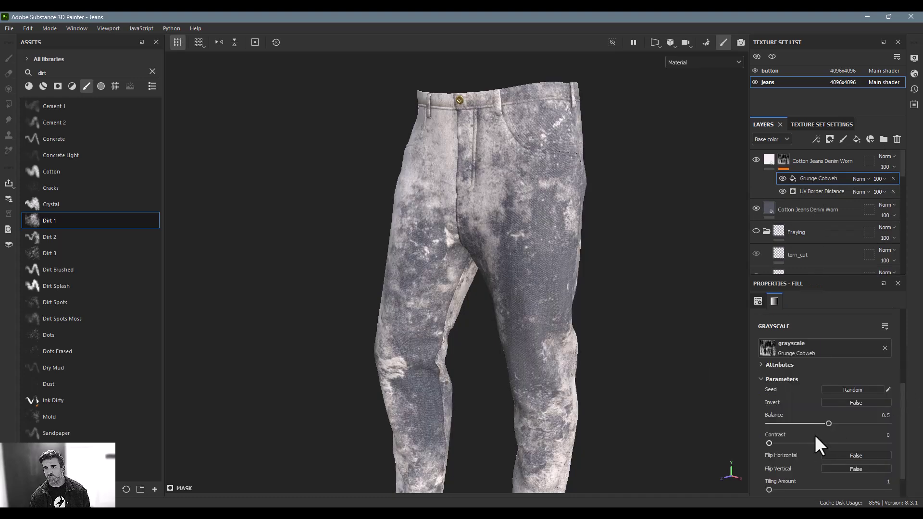
scroll(811, 409, up, 3)
text(5)
key(Return)
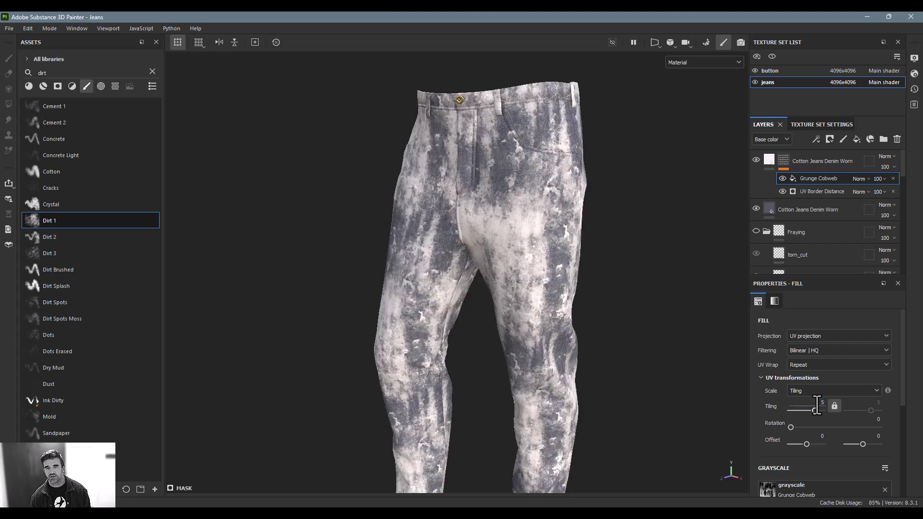
Set the Grunge Cobweb fill's blending mode to Multiply and inspect the worn seams from several angles.
click(855, 178)
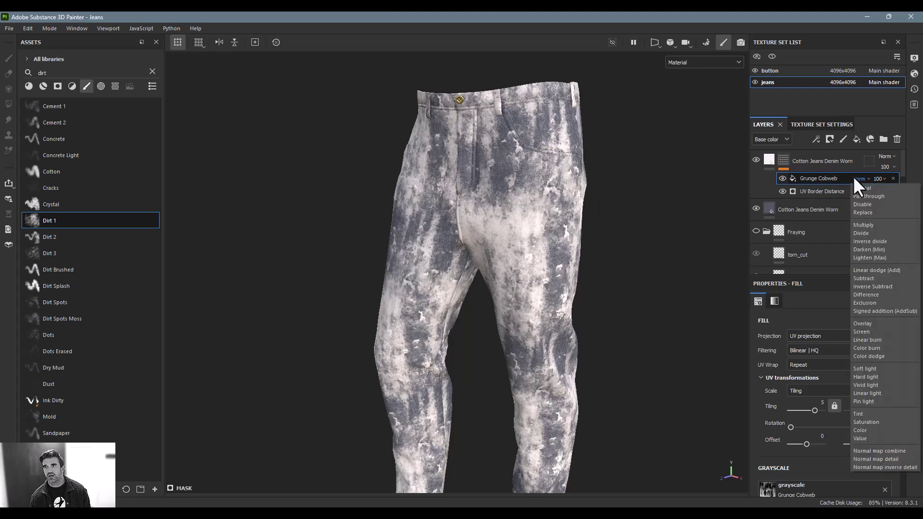
click(866, 225)
scroll(574, 179, up, 2)
alt+drag(574, 180, 430, 222)
alt+drag(481, 221, 548, 131)
alt+drag(555, 192, 649, 252)
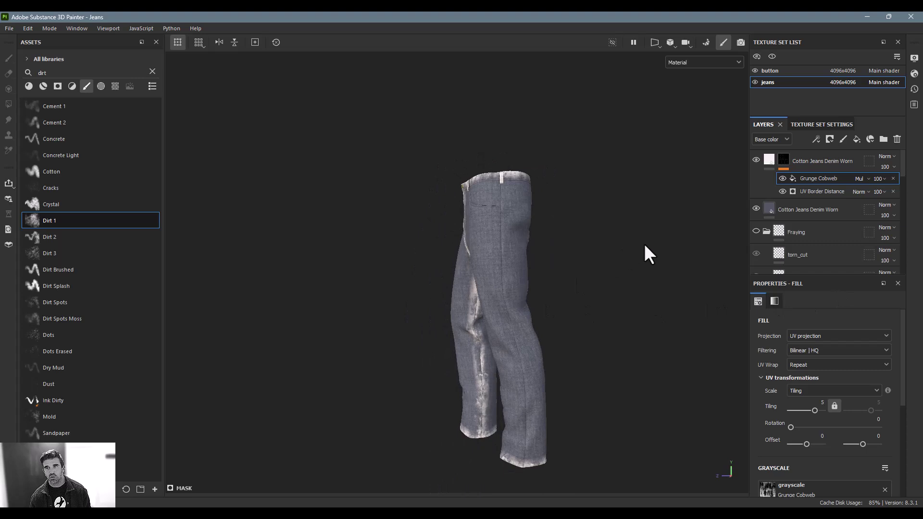
Add a Paint effect directly above the UV Border Distance generator and set its blending mode to Linear dodge (Add).
click(827, 191)
click(816, 139)
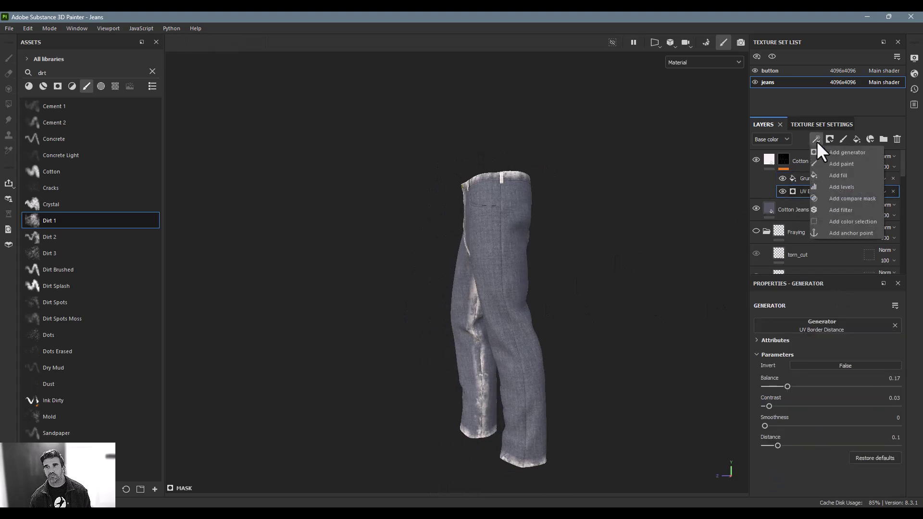
click(850, 164)
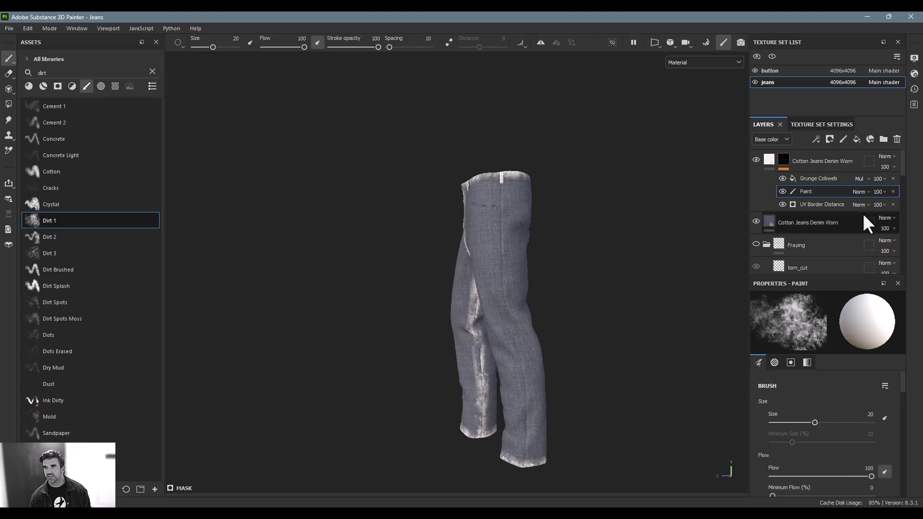
click(860, 192)
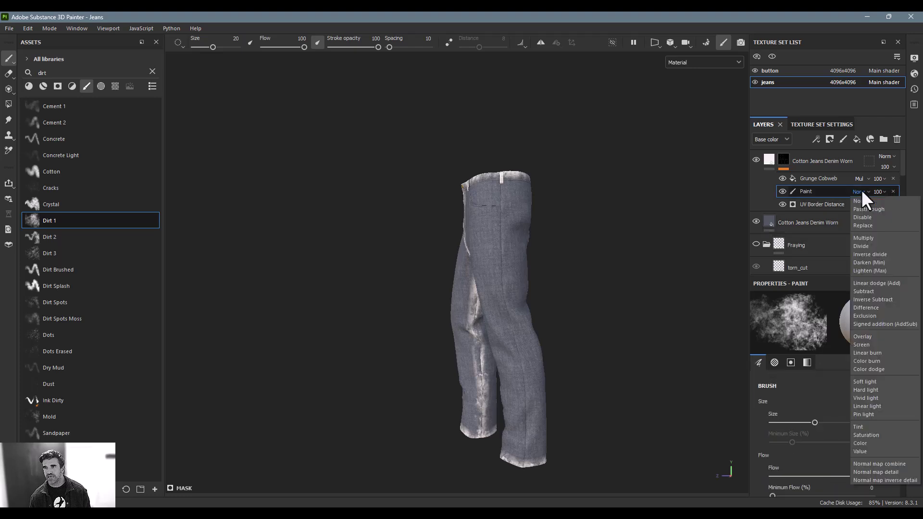
click(876, 283)
Try to paint a straight worn line down the outer side seam with the Dirt 1 brush at size 8.92.
scroll(499, 190, up, 5)
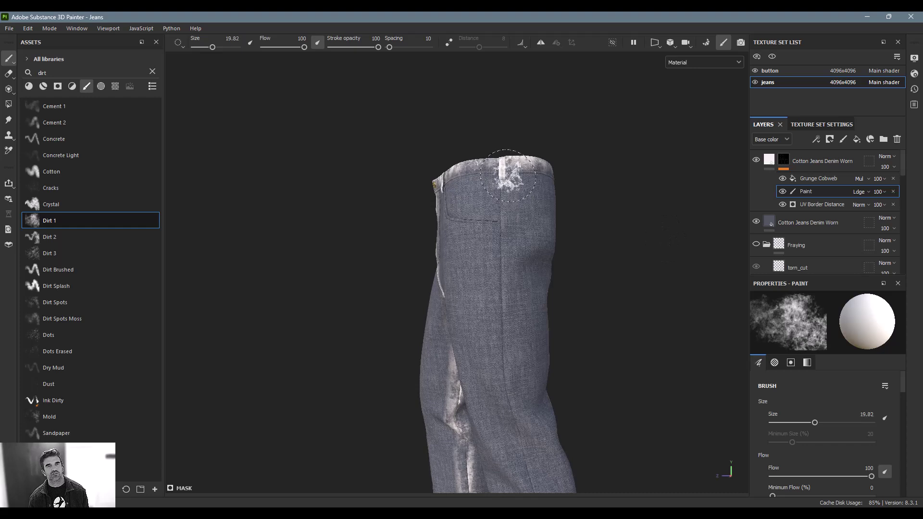
ctrl+right_drag(508, 176, 479, 176)
click(501, 174)
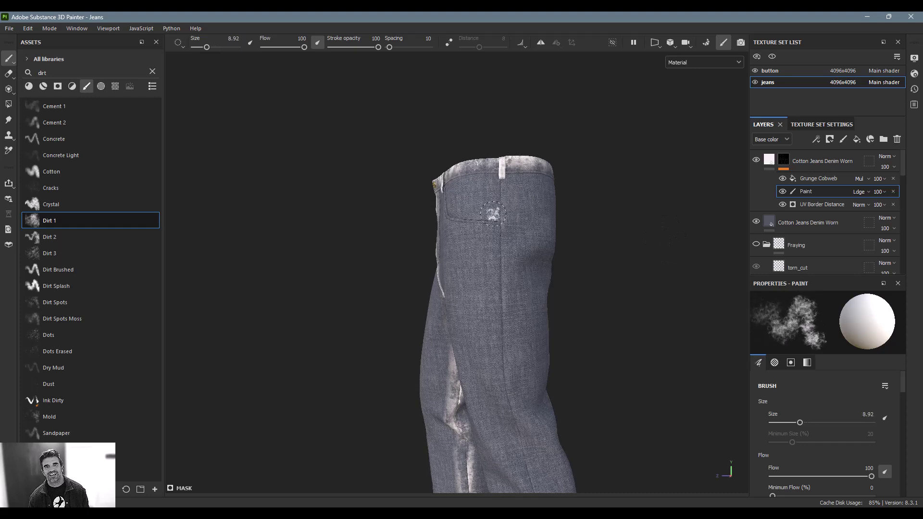
shift+click(501, 283)
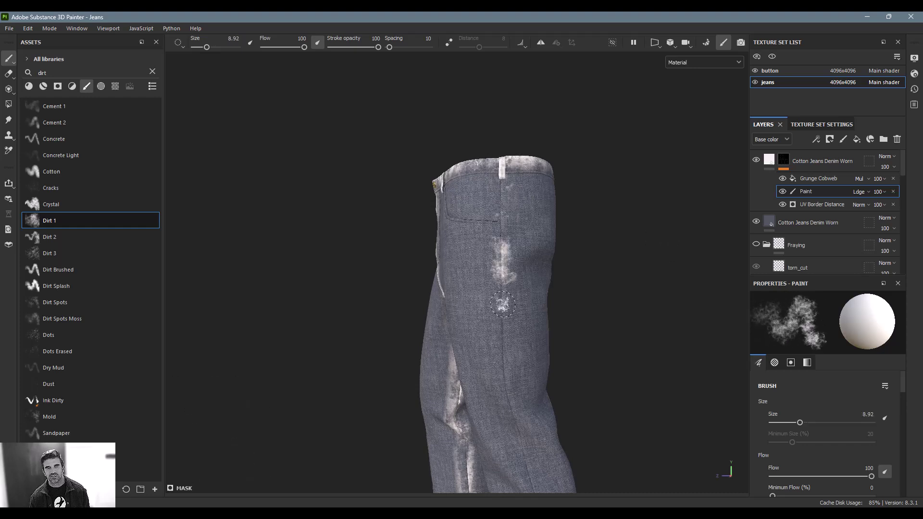
key(ctrl+z)
Choose the Basic Soft brush at size 7.19 and paint straight worn segments down the left leg's outer seam from waistband to knee.
double_click(63, 72)
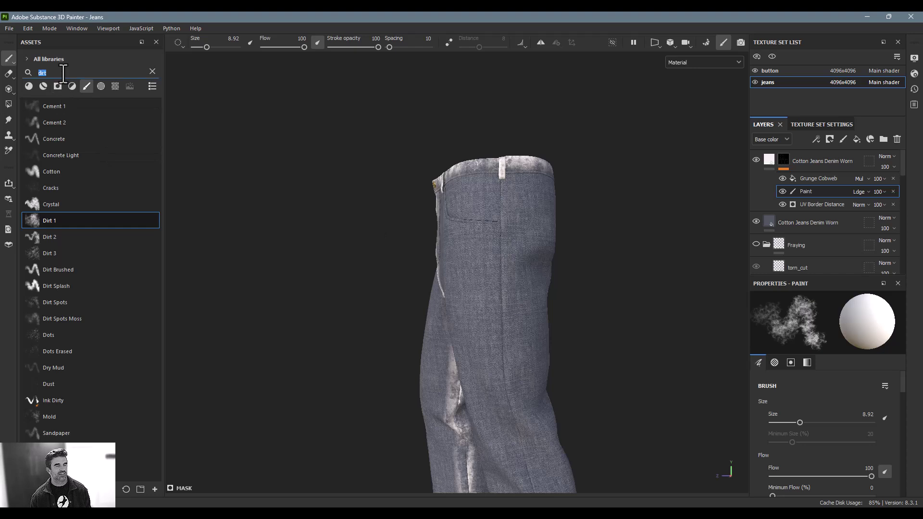
text(sof)
click(54, 154)
key([)
click(502, 173)
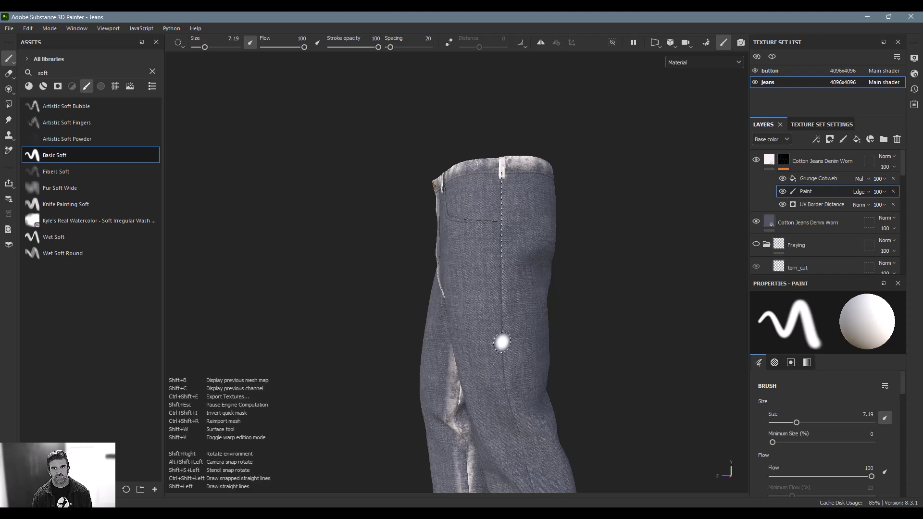
shift+click(503, 343)
shift+click(510, 417)
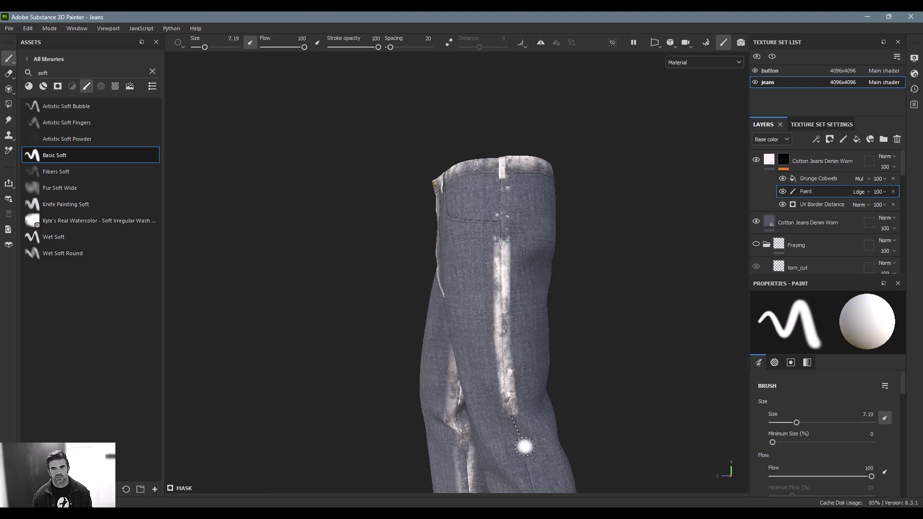
shift+click(529, 462)
Continue the worn line in straight segments along the left leg's outer seam from the knee to the hem.
alt+middle_drag(548, 453, 469, 225)
shift+click(458, 242)
key(ctrl+z)
click(451, 219)
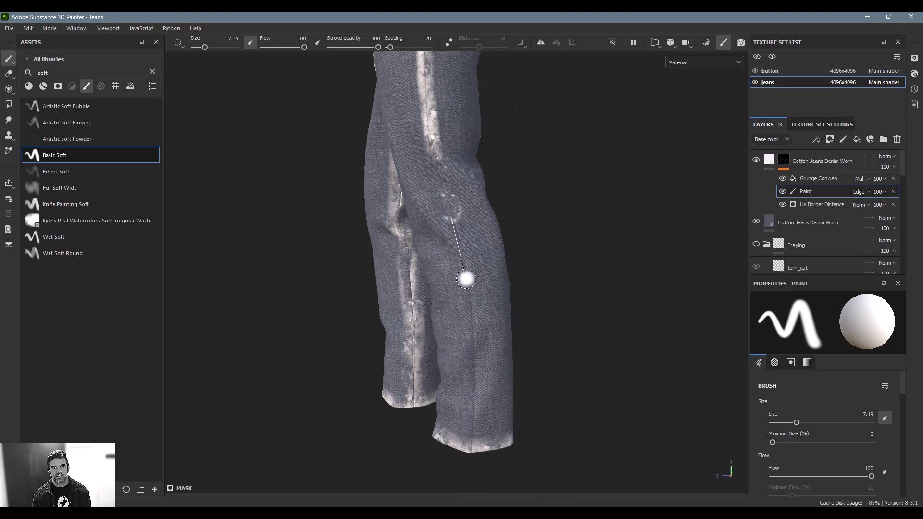
shift+click(466, 279)
shift+click(471, 324)
shift+click(474, 371)
shift+click(472, 414)
Paint straight worn segments with the Basic Soft brush down the other leg's outer seam from waistband to hem.
alt+drag(520, 421, 601, 395)
scroll(451, 274, down, 3)
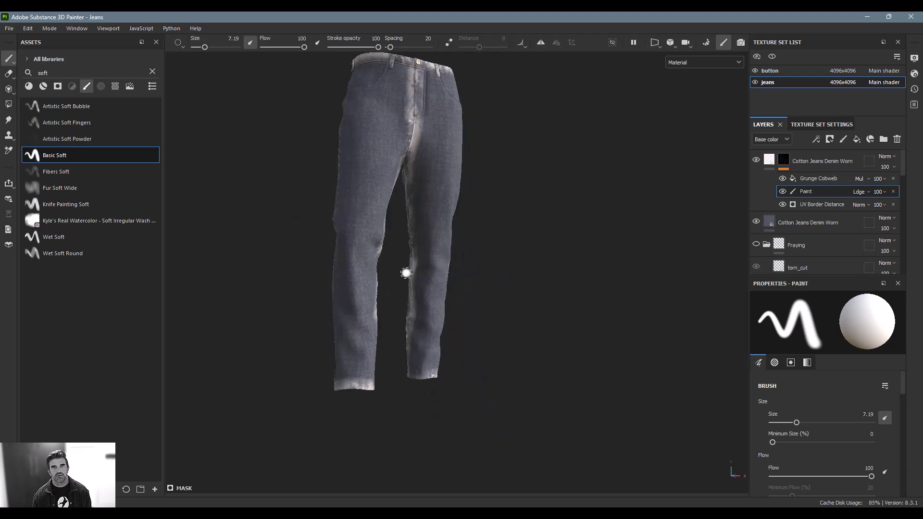
alt+drag(452, 274, 601, 274)
alt+middle_drag(601, 274, 519, 351)
alt+drag(543, 347, 513, 390)
alt+middle_drag(513, 389, 495, 326)
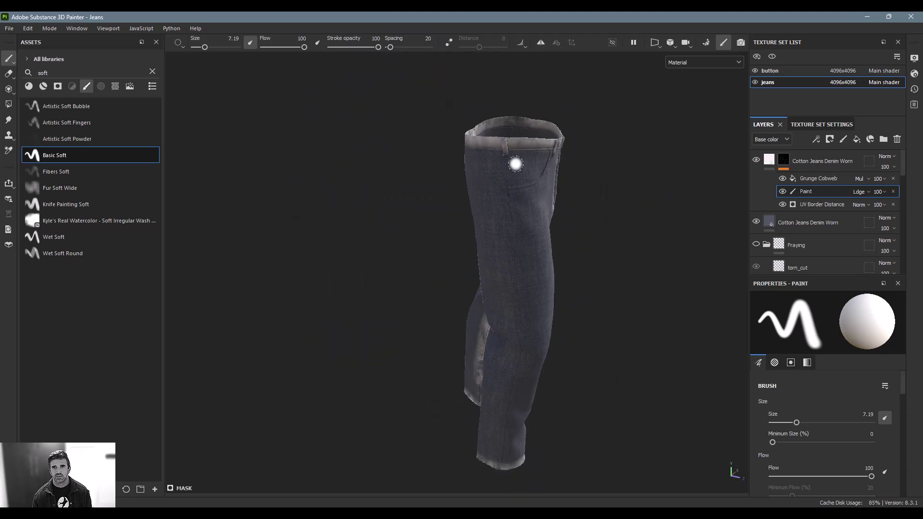
click(506, 150)
shift+click(513, 215)
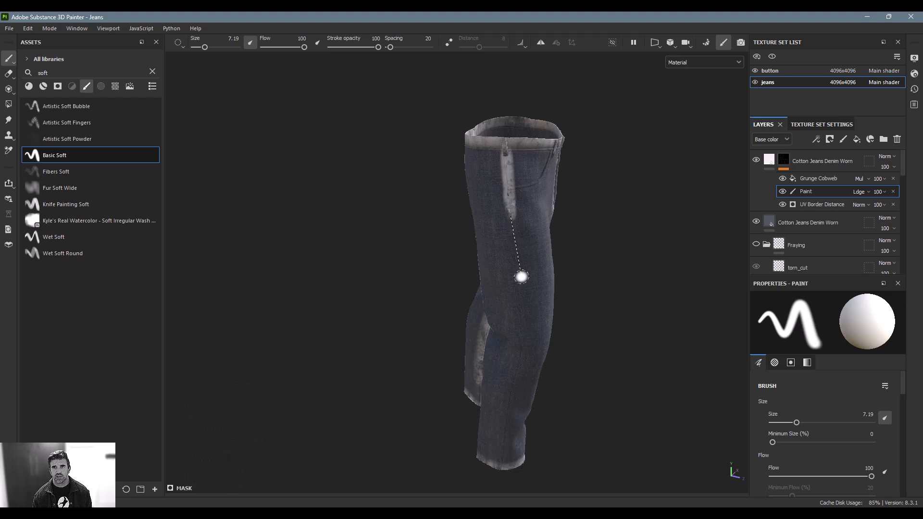
shift+click(516, 279)
shift+click(523, 343)
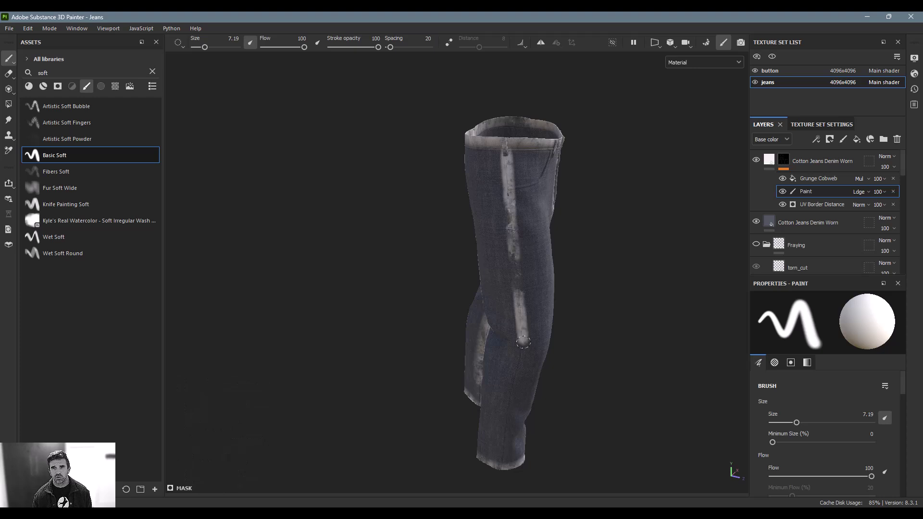
shift+click(515, 381)
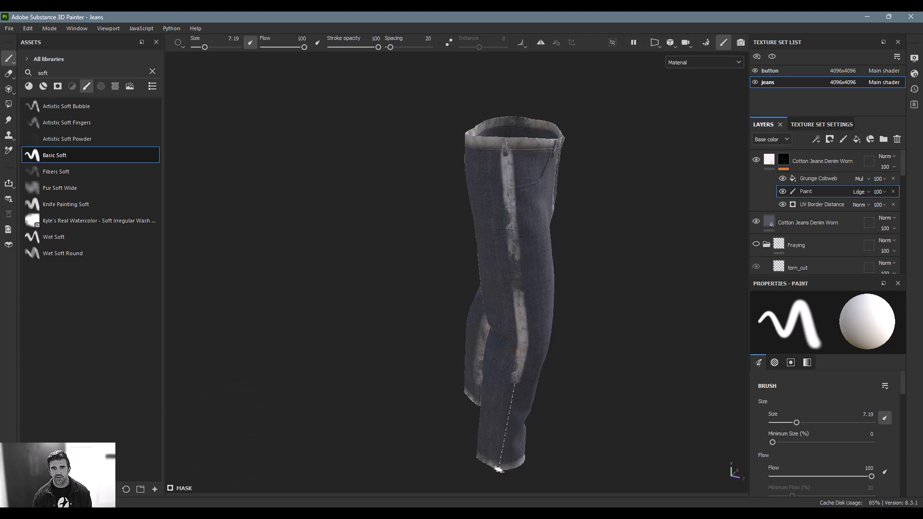
shift+click(499, 466)
Clear the brush search, choose the Dirt 1 brush and reduce its size to about 9, painting in black.
mouse_move(513, 452)
alt+mouse_down()
mouse_move(404, 293)
mouse_move(269, 264)
alt+mouse_up()
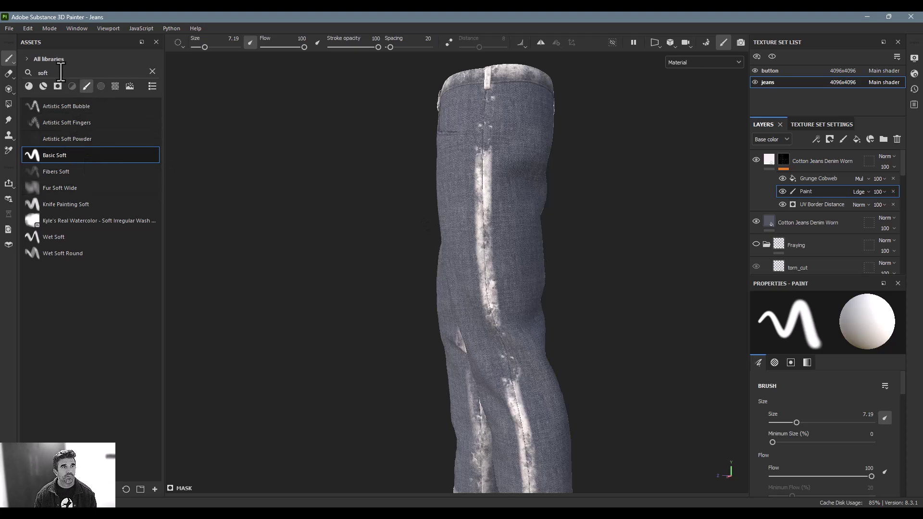
click(152, 71)
scroll(93, 308, down, 10)
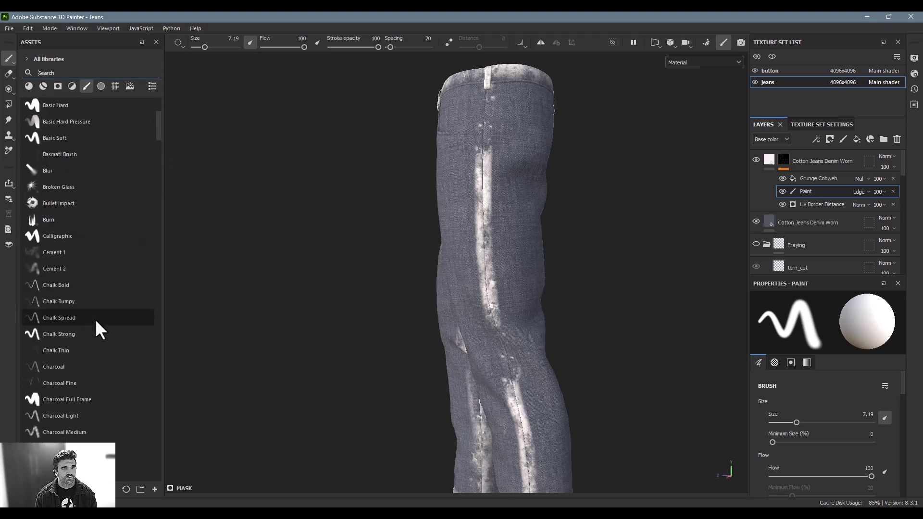
scroll(81, 400, down, 3)
click(96, 354)
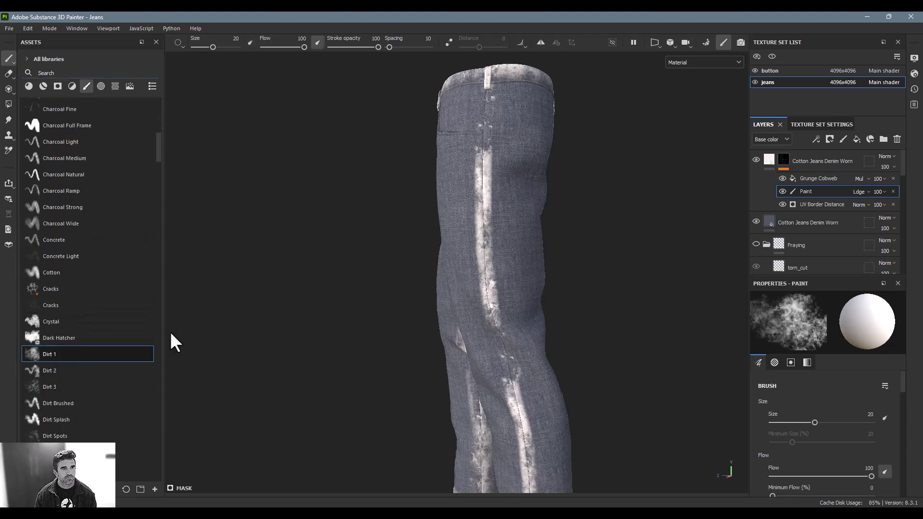
ctrl+right_drag(517, 183, 486, 182)
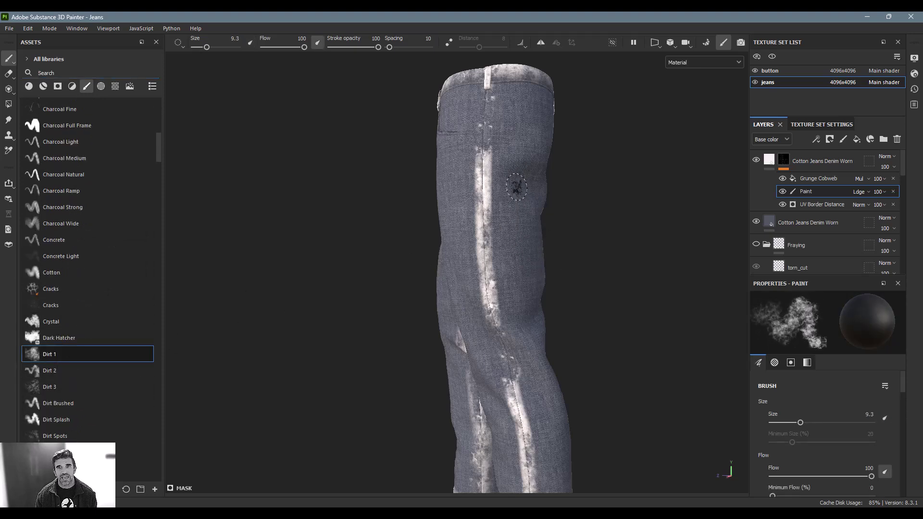
Break up the worn line along the left leg's outer seam with black Dirt 1 strokes at size 8.94.
mouse_move(499, 251)
mouse_down()
mouse_move(490, 150)
mouse_move(479, 330)
mouse_up()
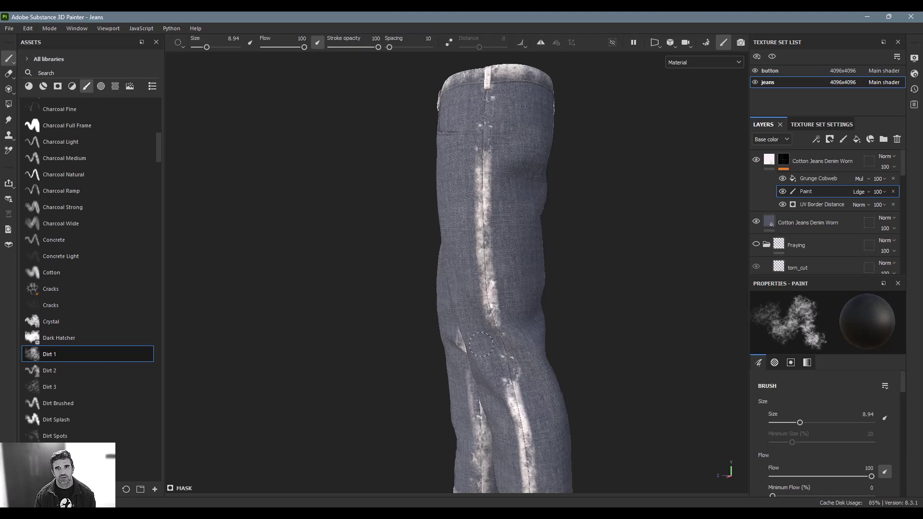
mouse_move(521, 446)
mouse_down()
mouse_move(512, 392)
mouse_move(528, 435)
mouse_up()
scroll(527, 435, down, 2)
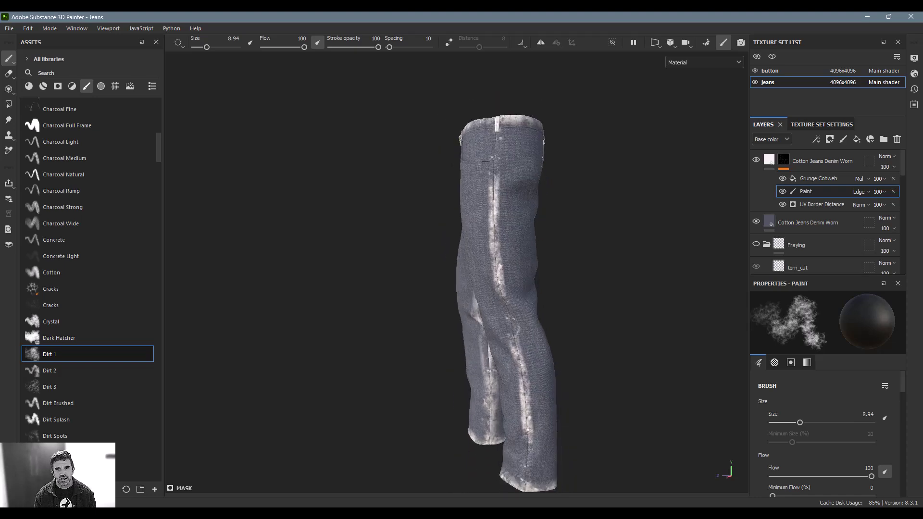
alt+middle_drag(527, 435, 504, 352)
scroll(504, 352, up, 3)
mouse_move(517, 282)
mouse_down()
mouse_move(509, 336)
mouse_move(506, 296)
mouse_move(528, 368)
mouse_move(525, 456)
mouse_up()
Break up the worn line along the other leg's outer seam with black Dirt 1 strokes at size 8.94.
alt+drag(426, 355, 461, 362)
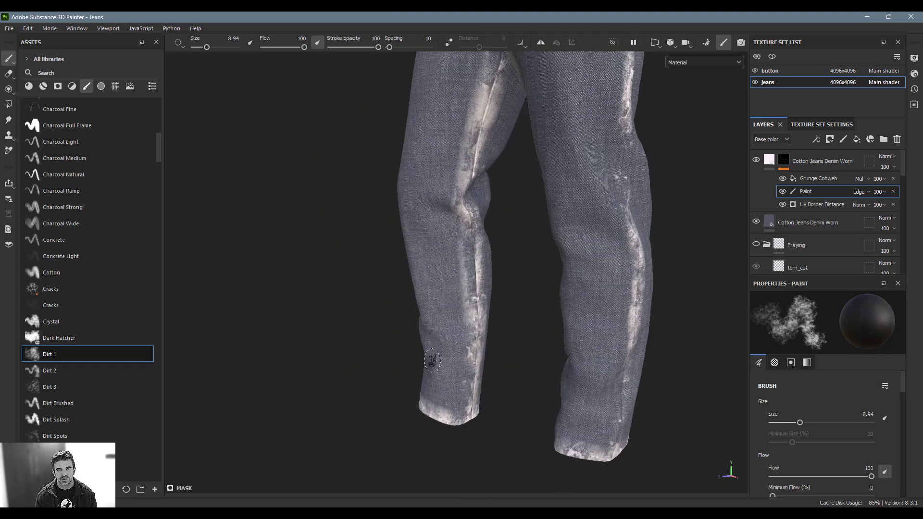
mouse_move(466, 197)
alt+mouse_down()
mouse_move(485, 165)
mouse_move(520, 164)
alt+mouse_up()
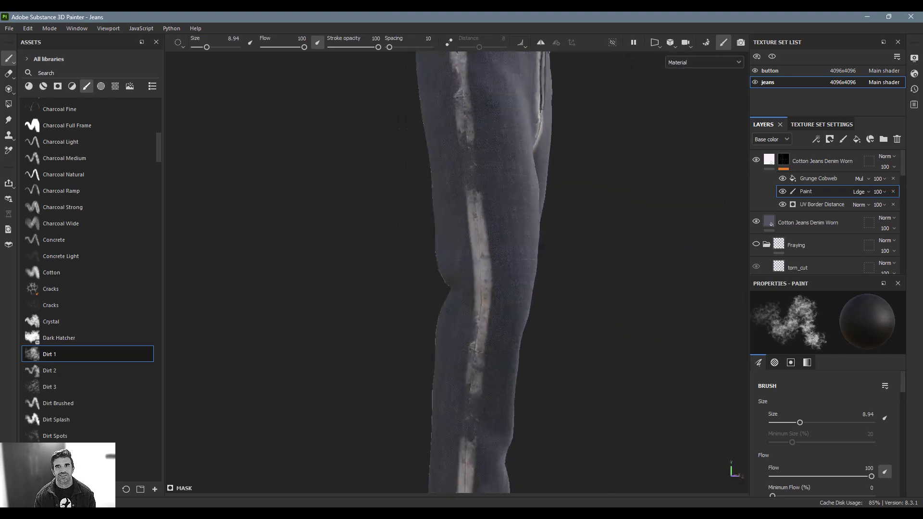
mouse_move(456, 187)
mouse_down()
mouse_move(467, 274)
mouse_move(464, 457)
mouse_up()
drag(485, 221, 480, 400)
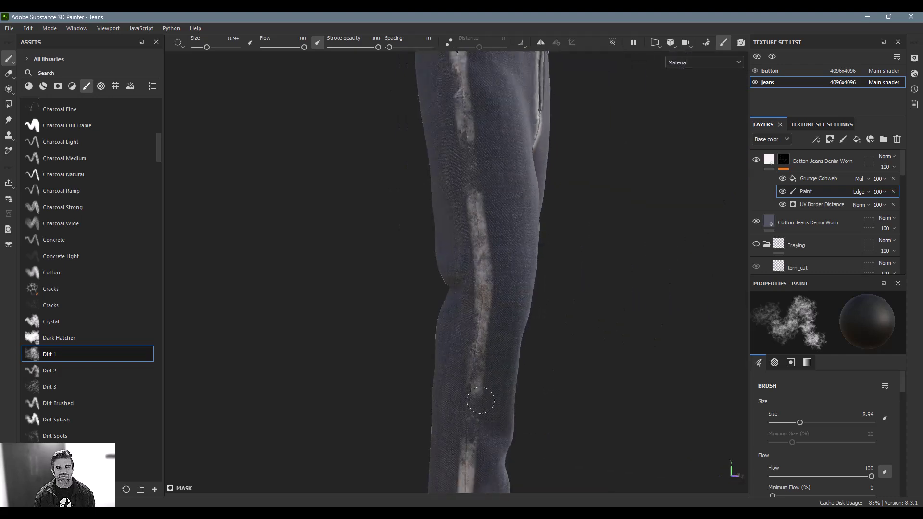
drag(460, 442, 471, 476)
Set the masked worn denim layer's color by sampling the base denim layer's color.
alt+middle_drag(514, 207, 514, 288)
mouse_move(537, 126)
alt+mouse_down()
mouse_move(501, 123)
mouse_move(483, 196)
alt+mouse_up()
mouse_move(536, 182)
alt+mouse_down()
mouse_move(572, 182)
mouse_move(573, 174)
mouse_move(552, 175)
alt+mouse_up()
click(771, 161)
scroll(820, 390, down, 3)
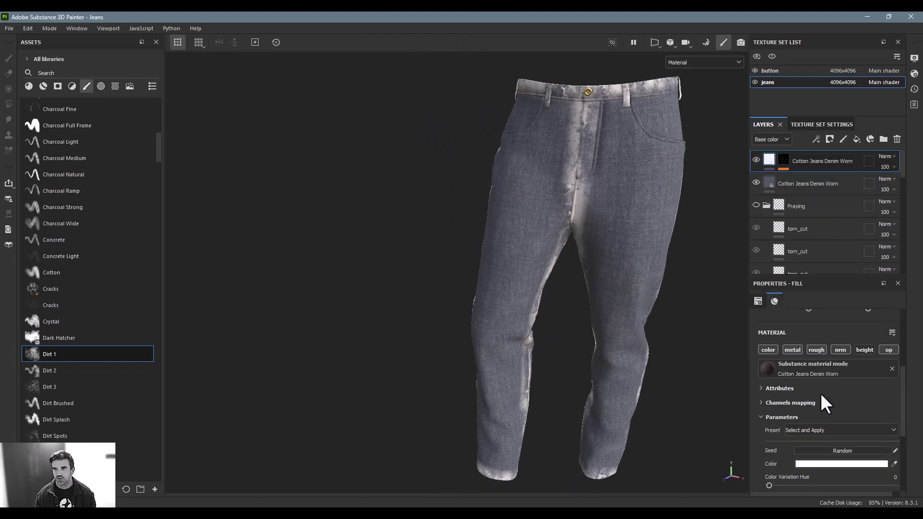
click(892, 462)
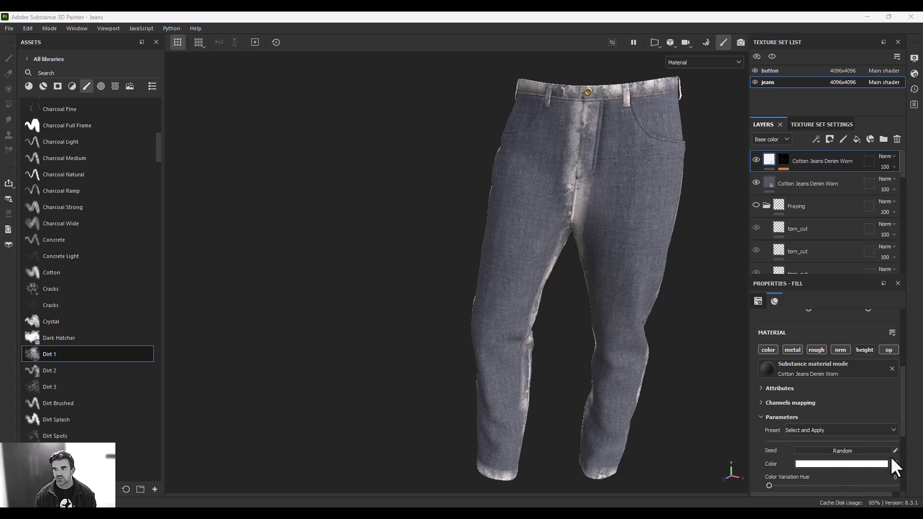
click(772, 180)
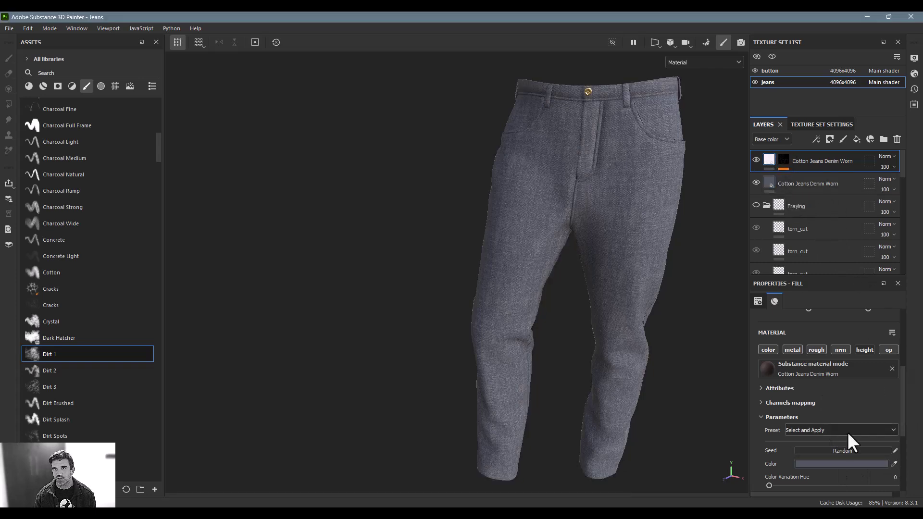
Lighten the masked worn layer's color in HSV mode to saturation 0.122 and value 0.471 (696D78).
click(837, 463)
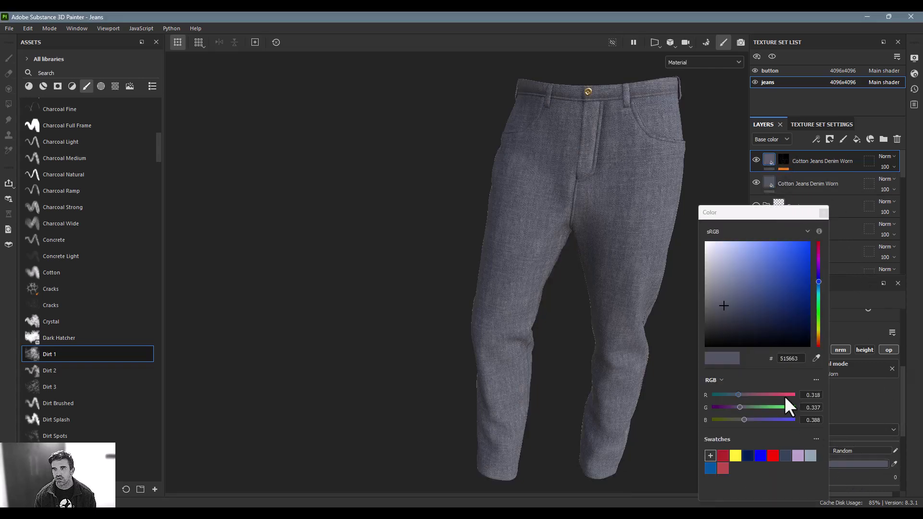
click(711, 380)
click(715, 398)
drag(727, 408, 766, 420)
alt+drag(649, 347, 435, 251)
click(750, 419)
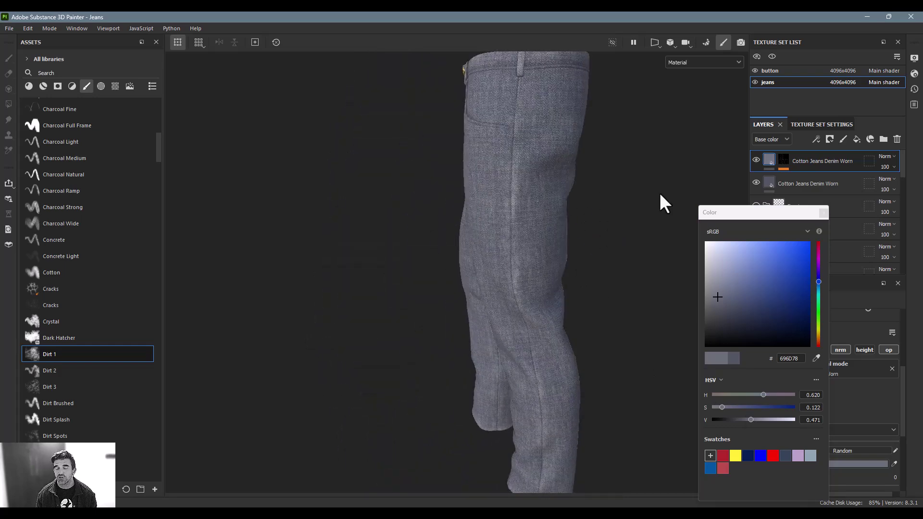
click(823, 212)
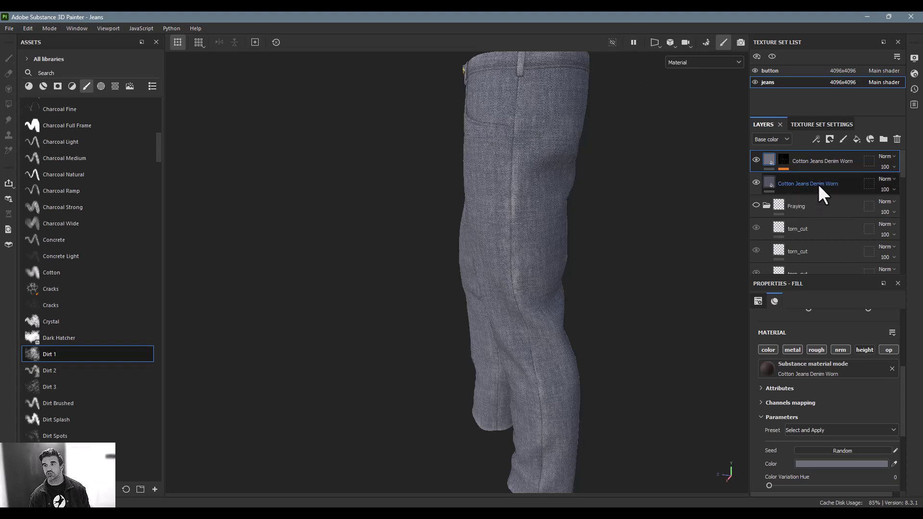
Add a fill layer above the worn denim with only the height channel enabled and set its height to -0.3551.
key(ctrl+d)
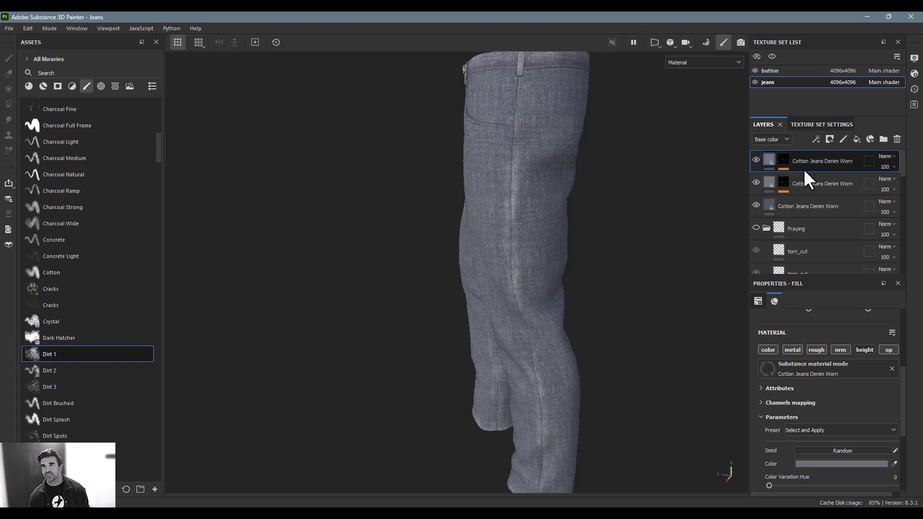
key(Delete)
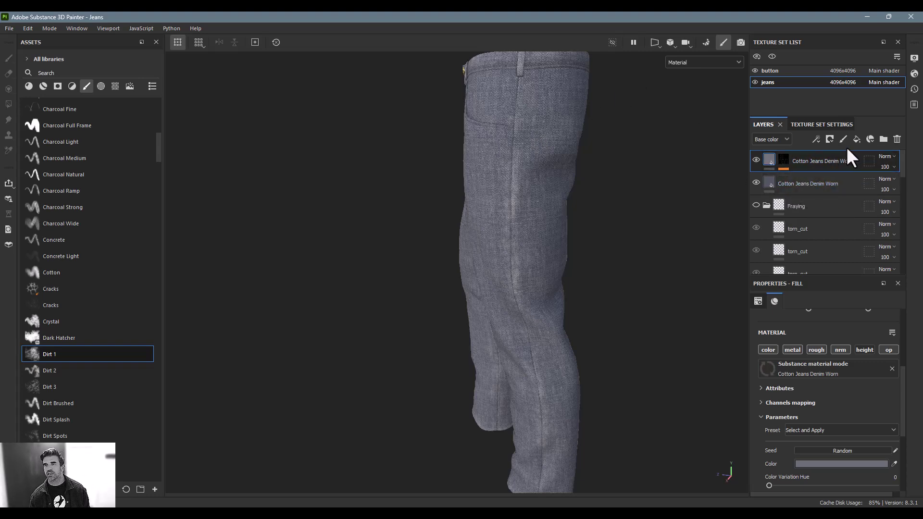
click(855, 140)
scroll(817, 399, down, 5)
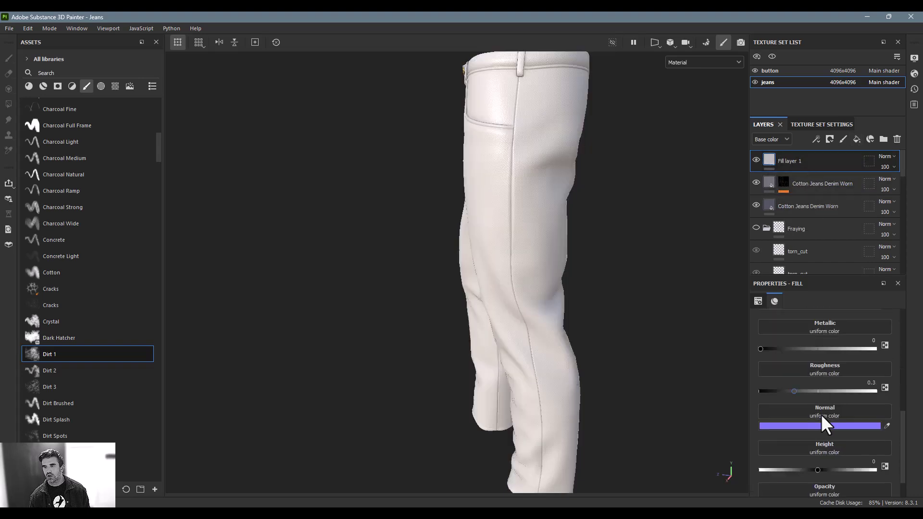
click(842, 451)
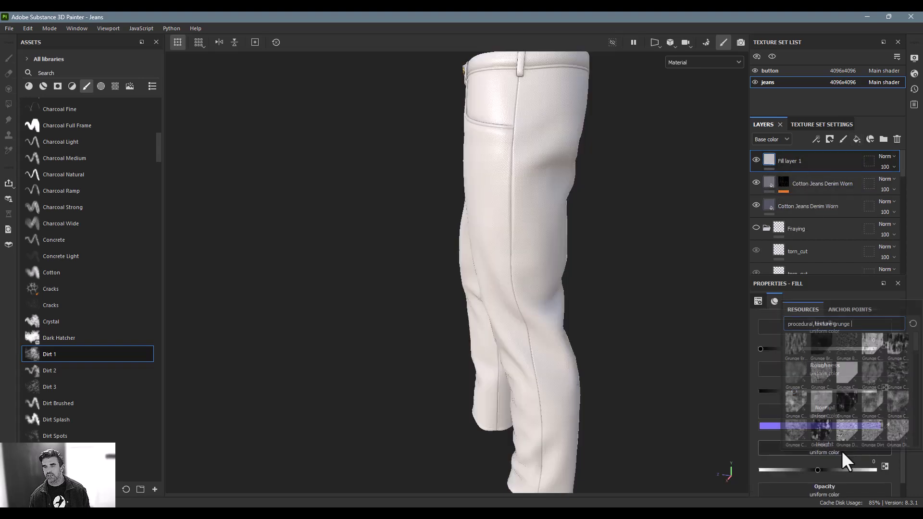
click(796, 469)
scroll(847, 372, up, 3)
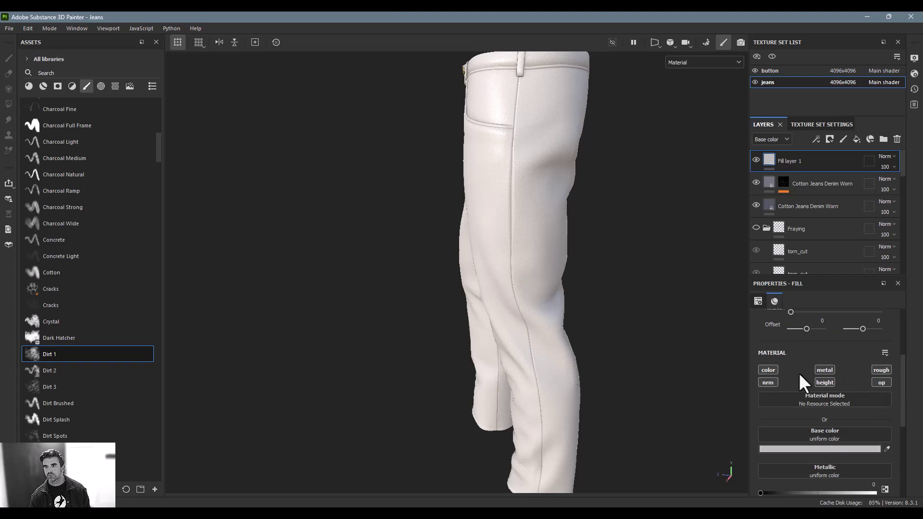
click(825, 382)
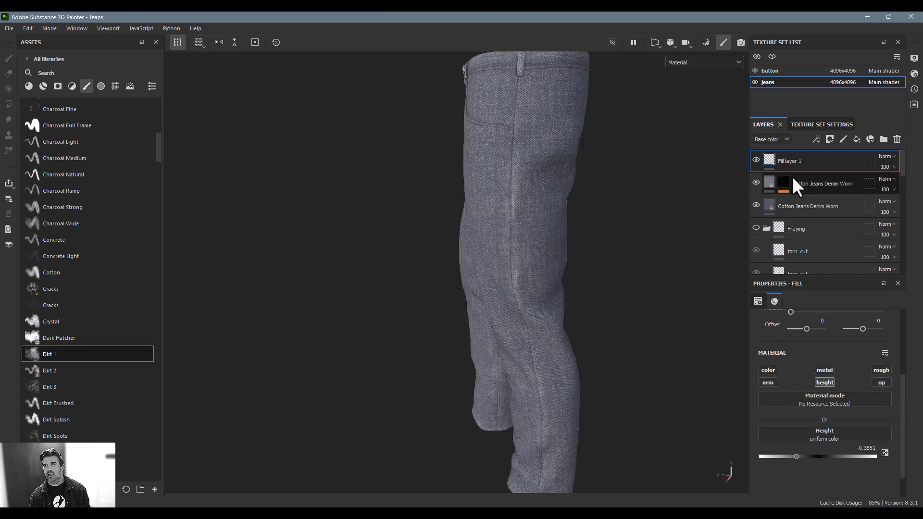
Copy the worn denim layer's mask and paste it into the mask of Fill layer 1.
right_click(786, 180)
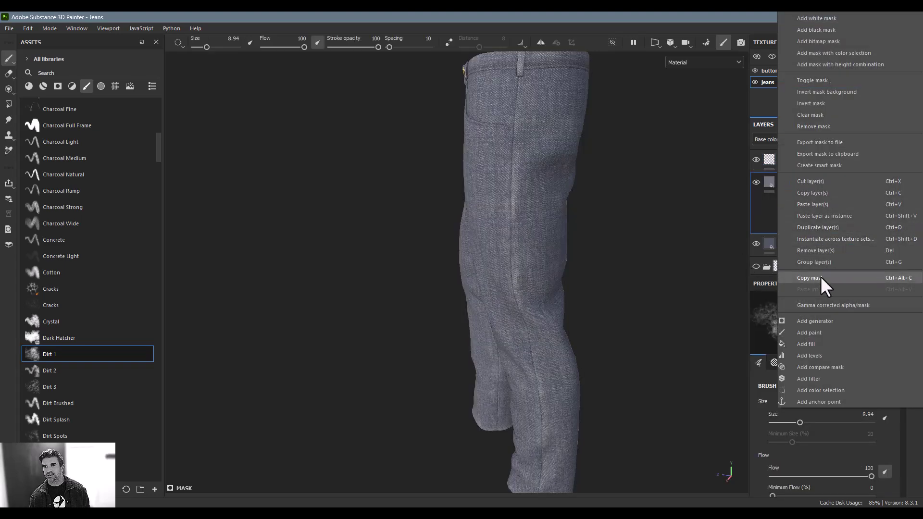
click(820, 278)
click(784, 161)
right_click(784, 163)
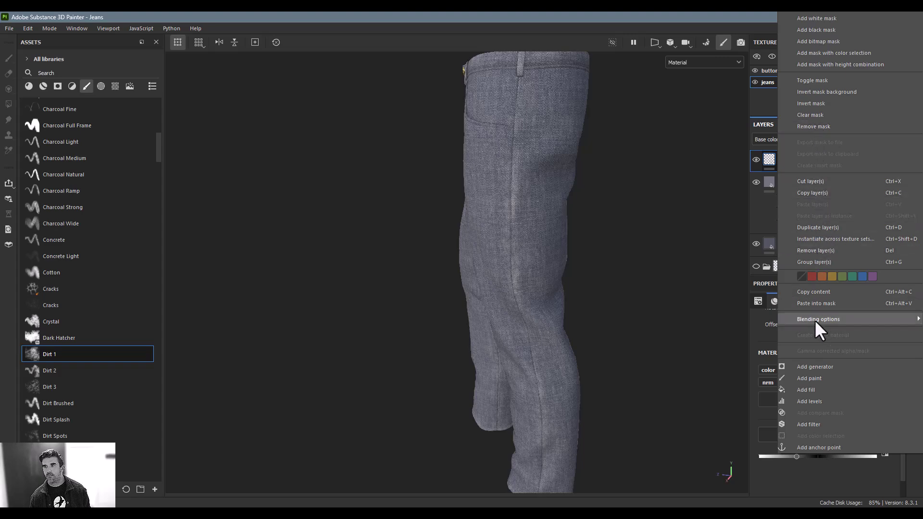
click(819, 304)
Add a Blur filter above Grunge Cobweb in Fill layer 1's mask and set its intensity to 0.35.
alt+drag(581, 190, 606, 192)
alt+right_drag(606, 192, 745, 180)
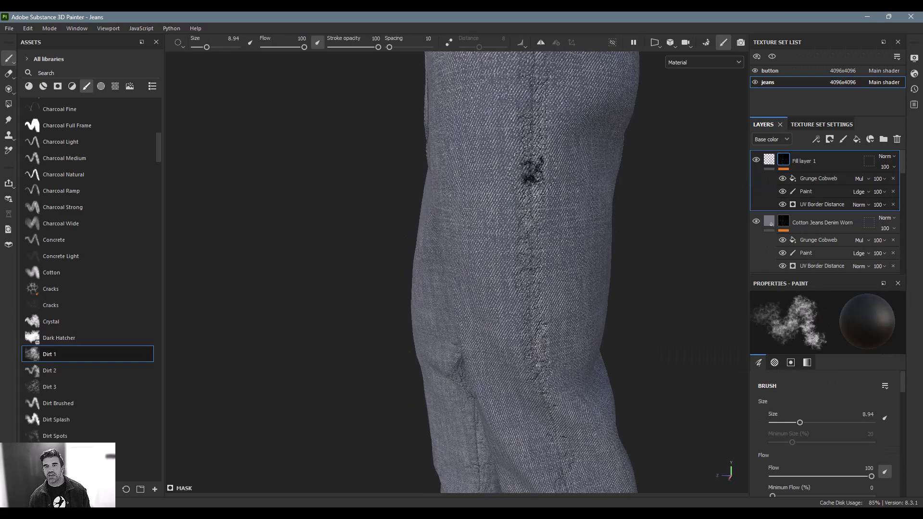
scroll(546, 165, down, 5)
alt+drag(564, 202, 576, 202)
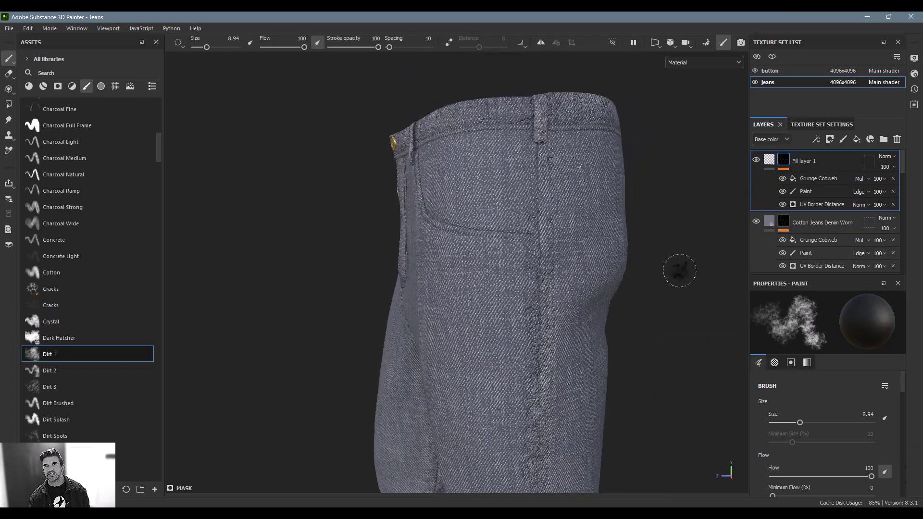
click(821, 178)
click(817, 140)
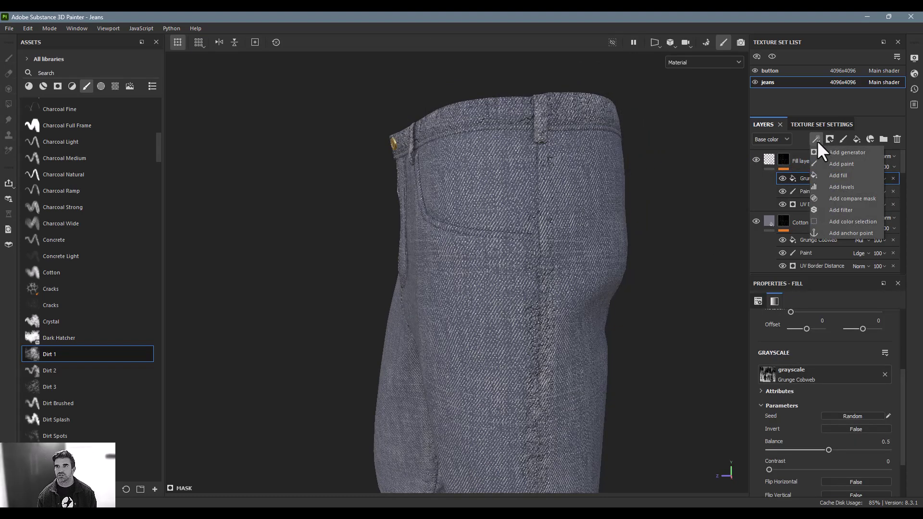
click(841, 211)
click(844, 332)
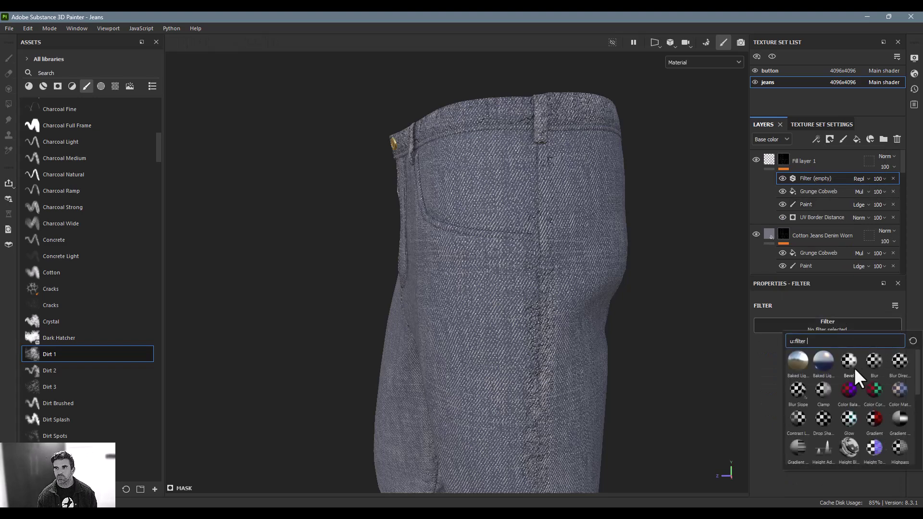
click(870, 361)
drag(768, 374, 766, 373)
Set the balance of the UV Border Distance generator in Fill layer 1's mask to 0.04.
alt+drag(548, 375, 538, 349)
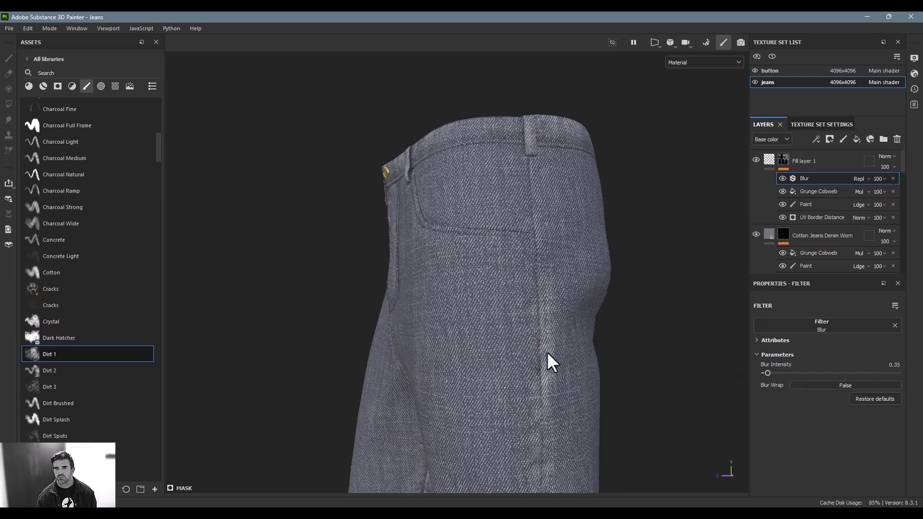
alt+middle_drag(538, 349, 553, 182)
alt+right_drag(593, 354, 409, 356)
alt+drag(409, 356, 643, 315)
click(820, 217)
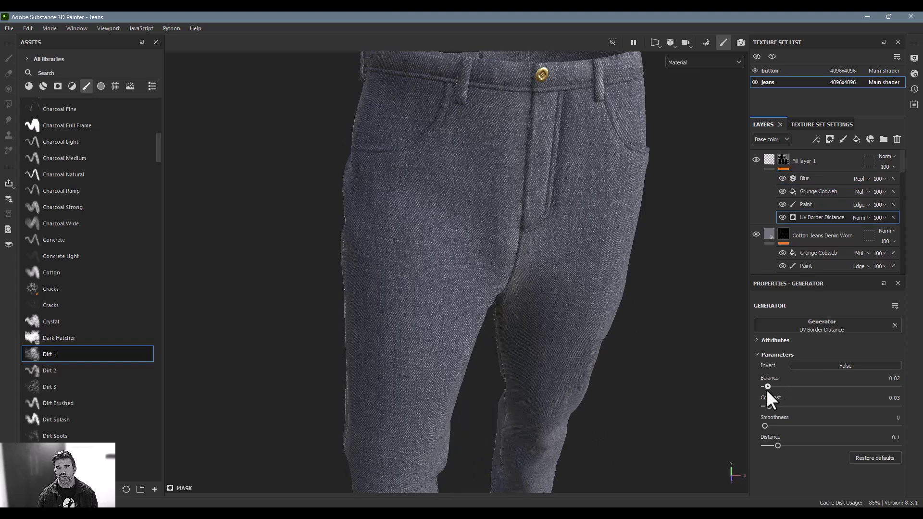
drag(768, 390, 769, 391)
alt+drag(697, 355, 657, 289)
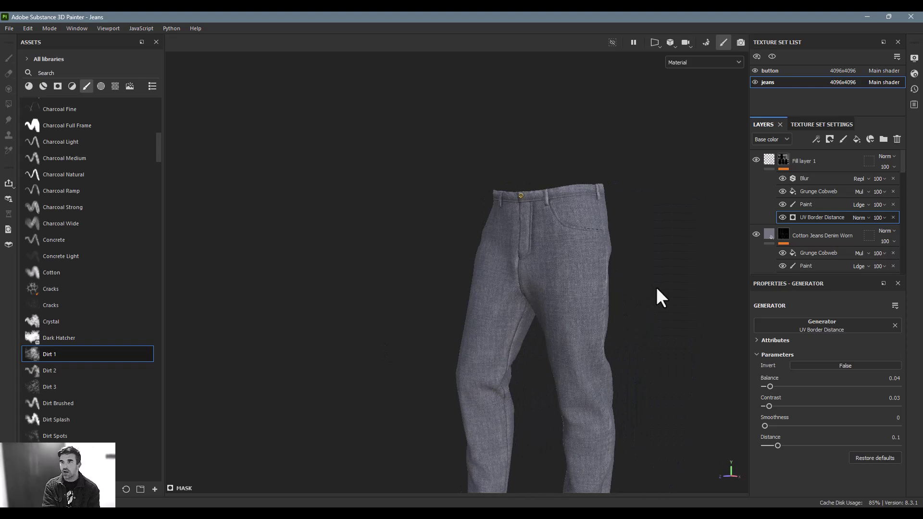
Rename Fill layer 1 as Height and the masked Cotton Jeans Denim Worn layer below it as Lightening.
double_click(806, 161)
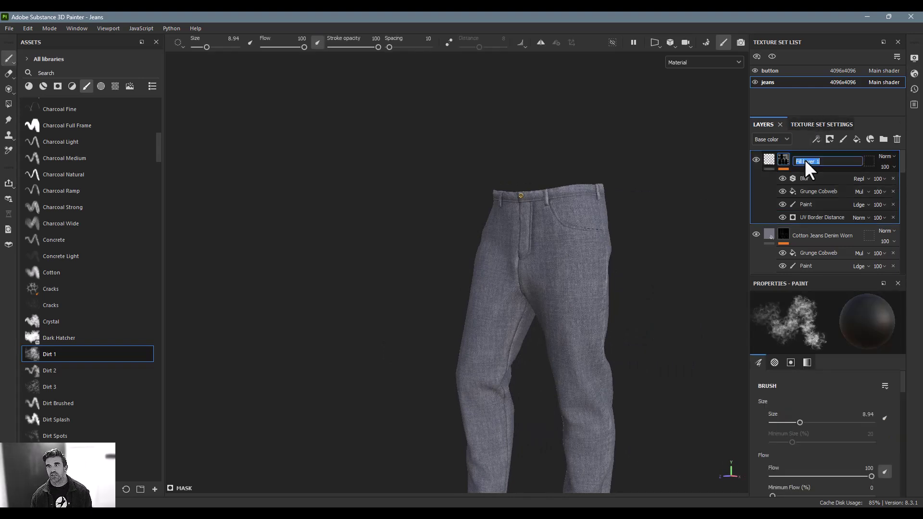
text(Height)
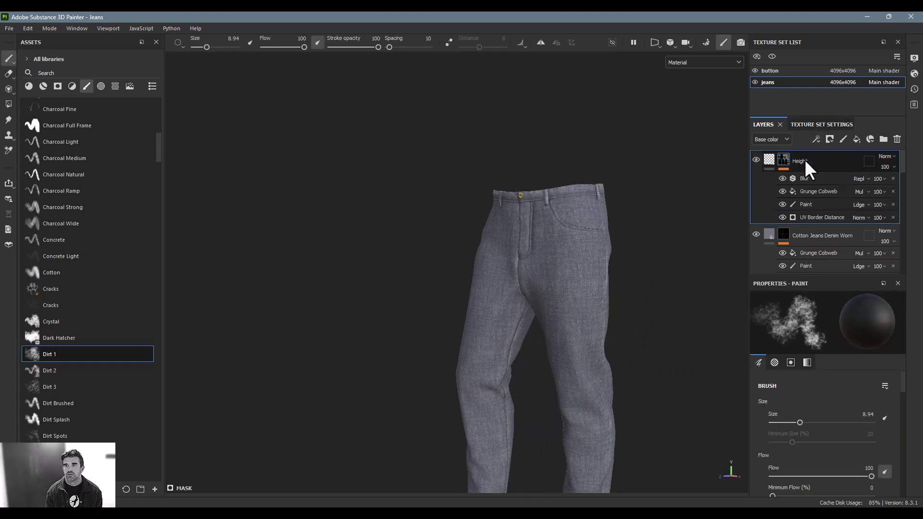
key(Return)
double_click(832, 237)
text(Li)
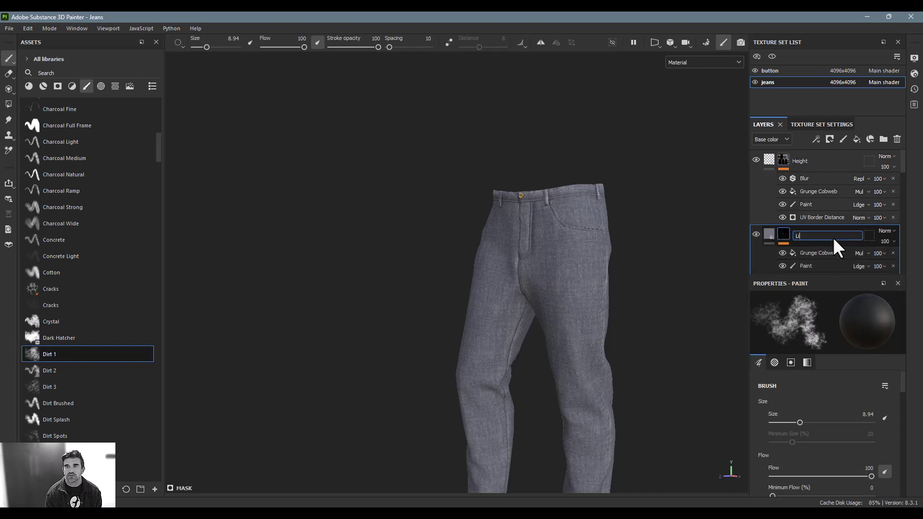
text(ghtening)
key(Return)
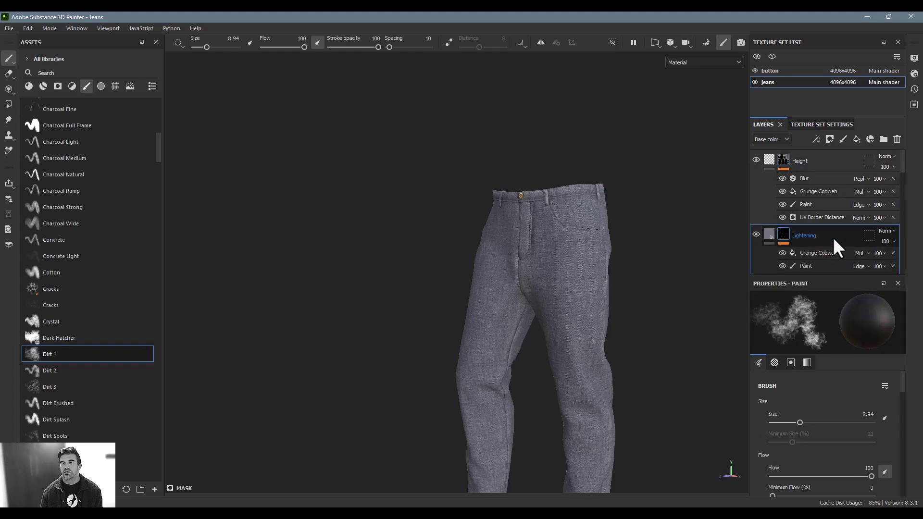
Add an anchor point to the unmasked Cotton Jeans Denim Worn layer below the Lightening layer.
alt+middle_drag(610, 244, 625, 172)
alt+drag(625, 171, 637, 173)
alt+drag(519, 288, 500, 288)
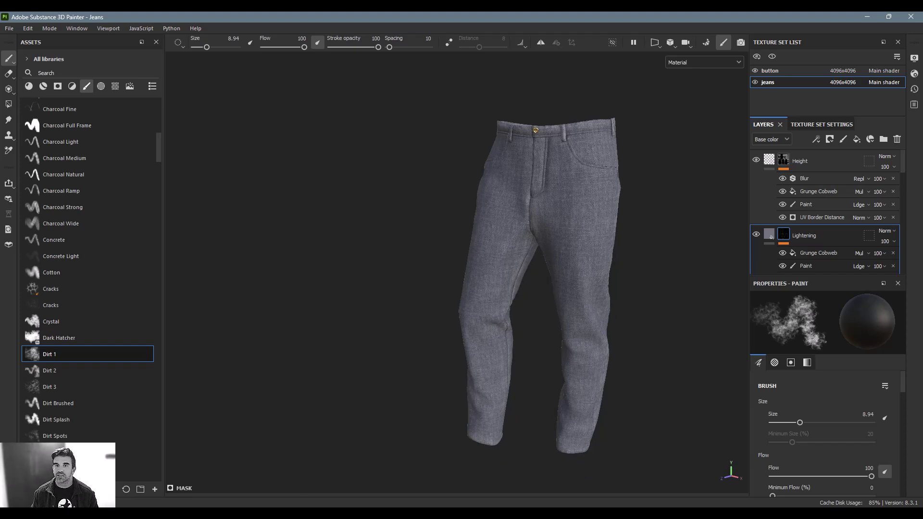
alt+drag(616, 158, 566, 197)
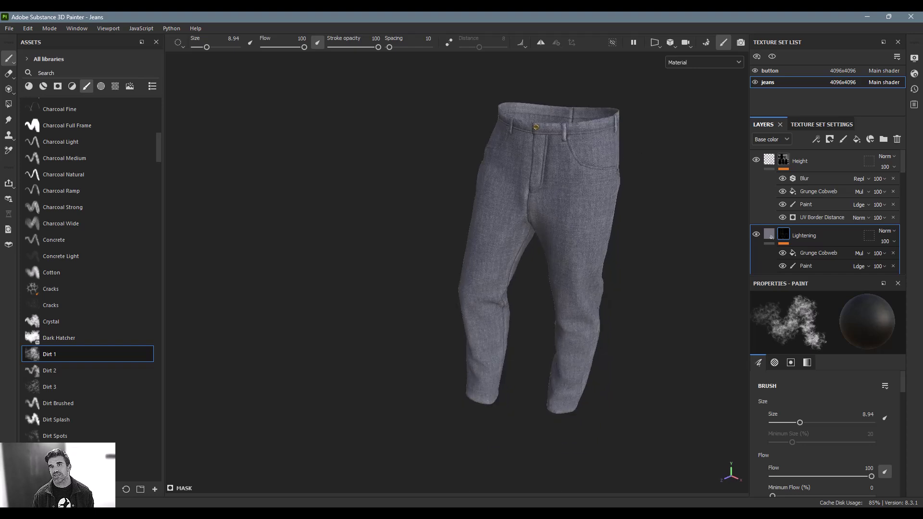
alt+right_drag(565, 197, 625, 198)
alt+middle_drag(635, 180, 645, 198)
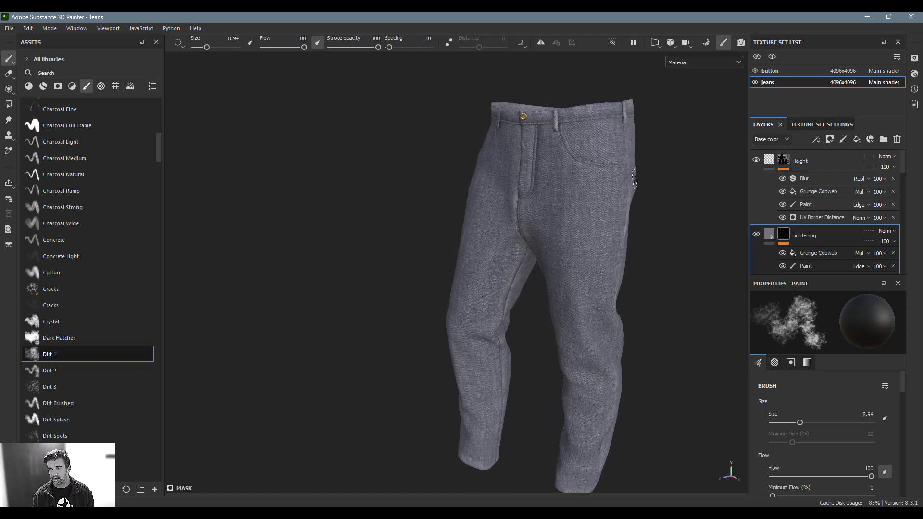
scroll(815, 232, down, 3)
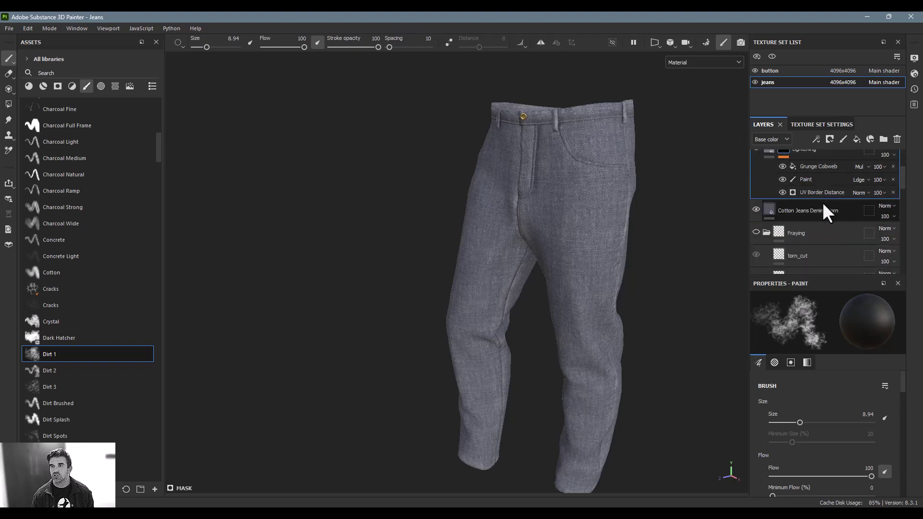
click(815, 209)
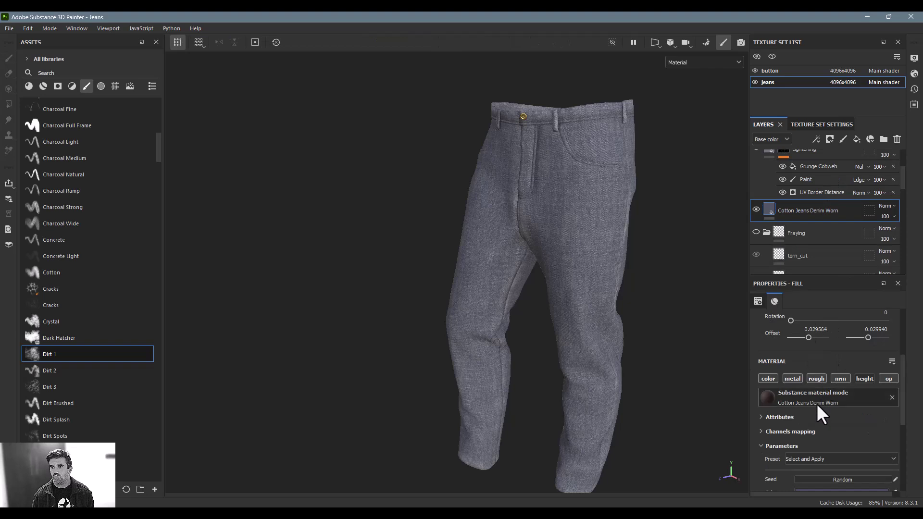
click(815, 143)
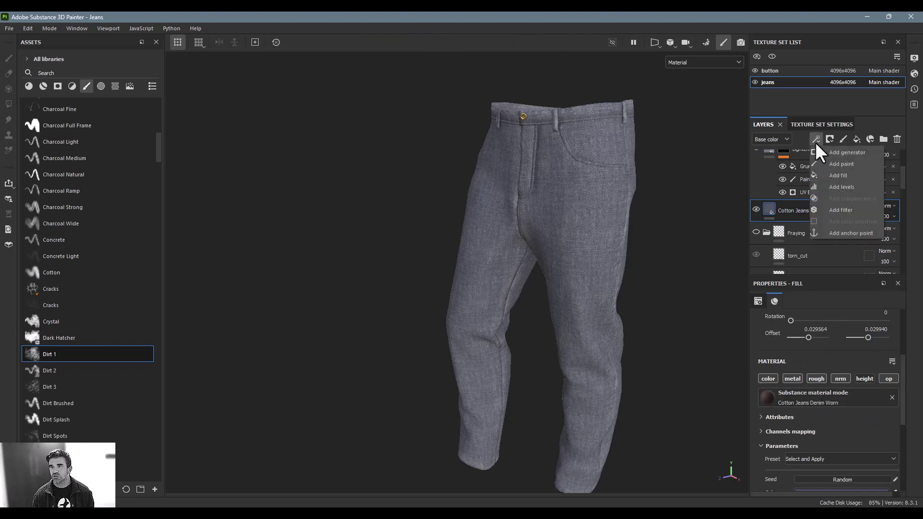
click(829, 234)
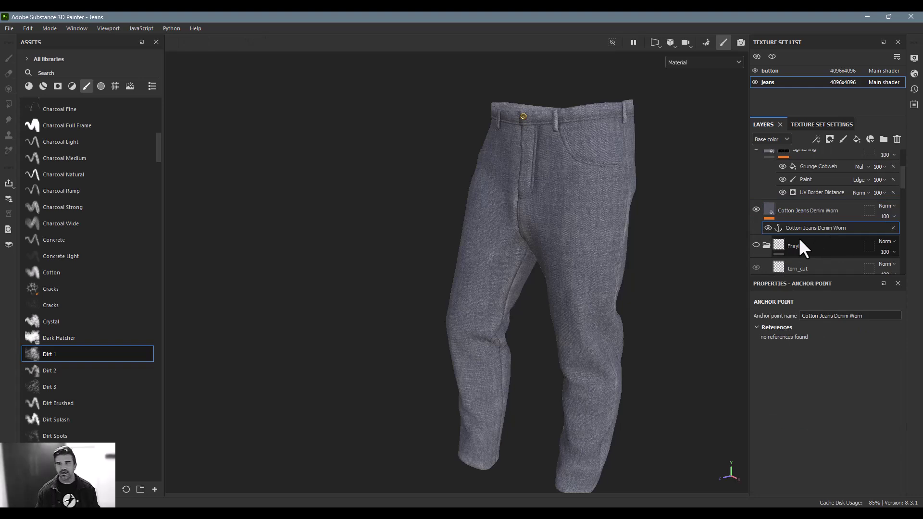
Add a color-only fill layer above Height with its base color linked to the first Cotton Jeans Denim Worn anchor point.
scroll(799, 238, up, 5)
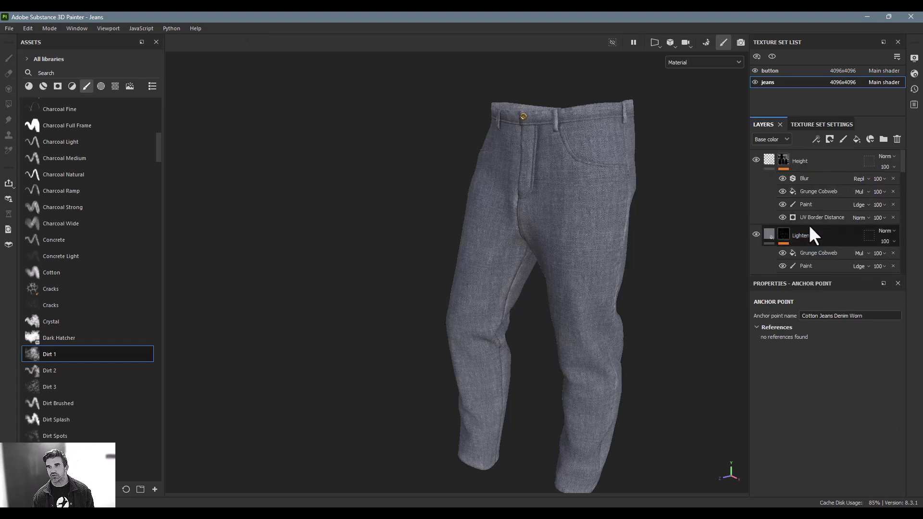
click(810, 159)
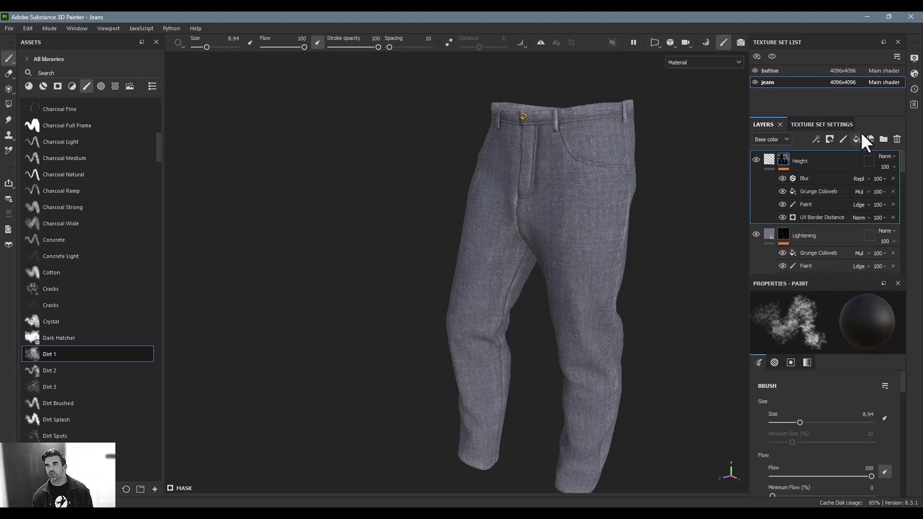
click(856, 138)
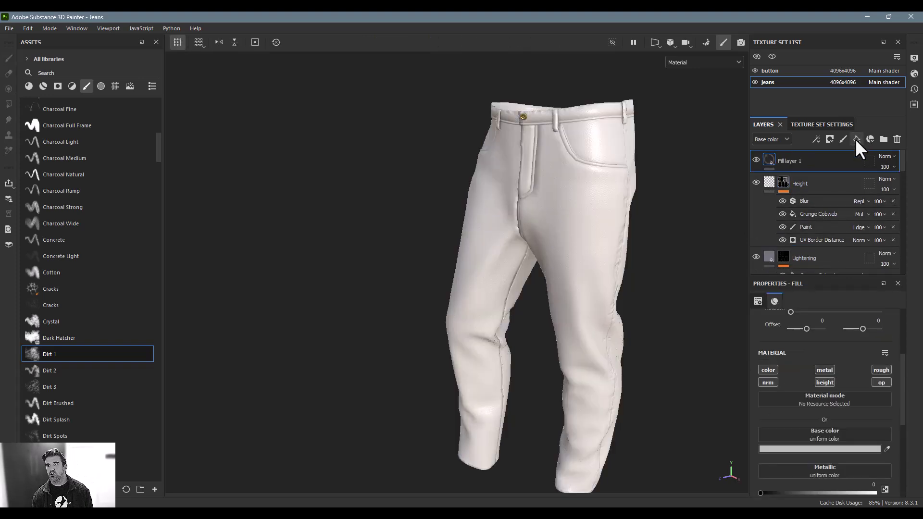
click(826, 439)
click(850, 299)
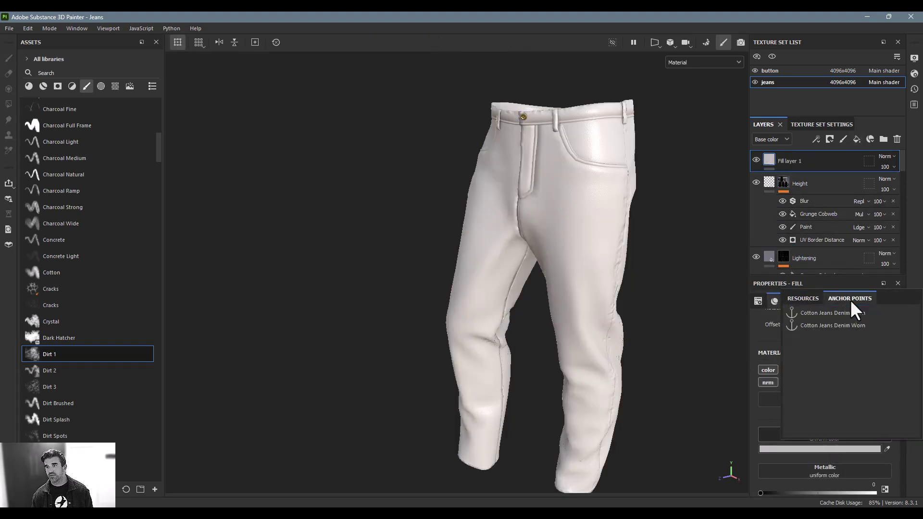
click(833, 313)
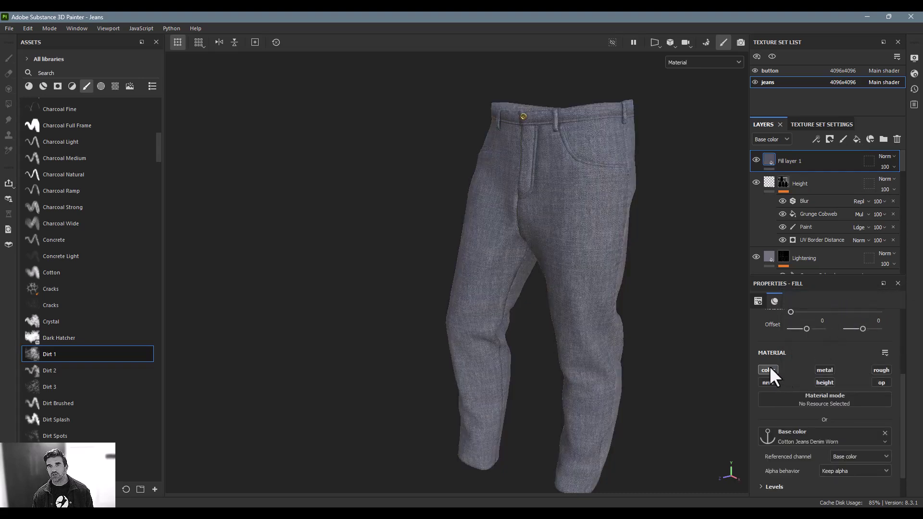
Add an HSL Perceptive filter to the new fill layer with saturation 0.585 and lightness 0.368.
alt+drag(565, 272, 679, 264)
scroll(814, 411, down, 1)
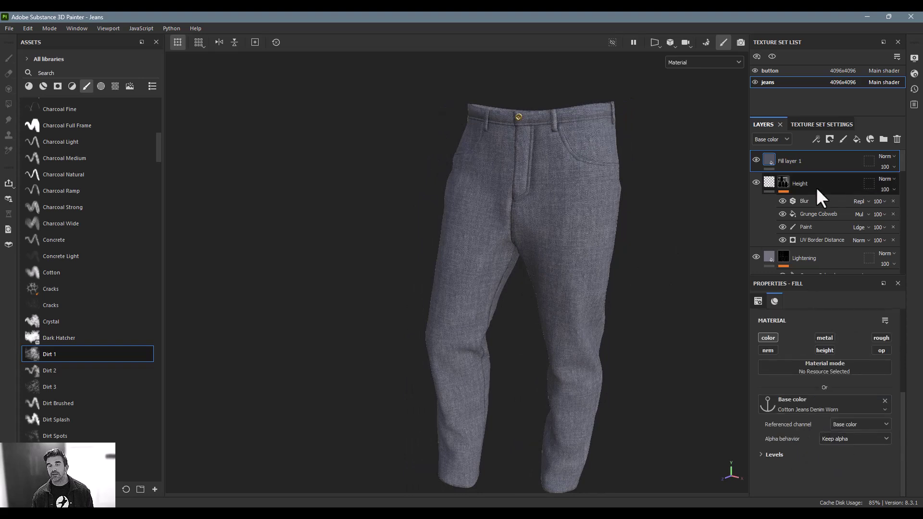
click(816, 139)
click(839, 210)
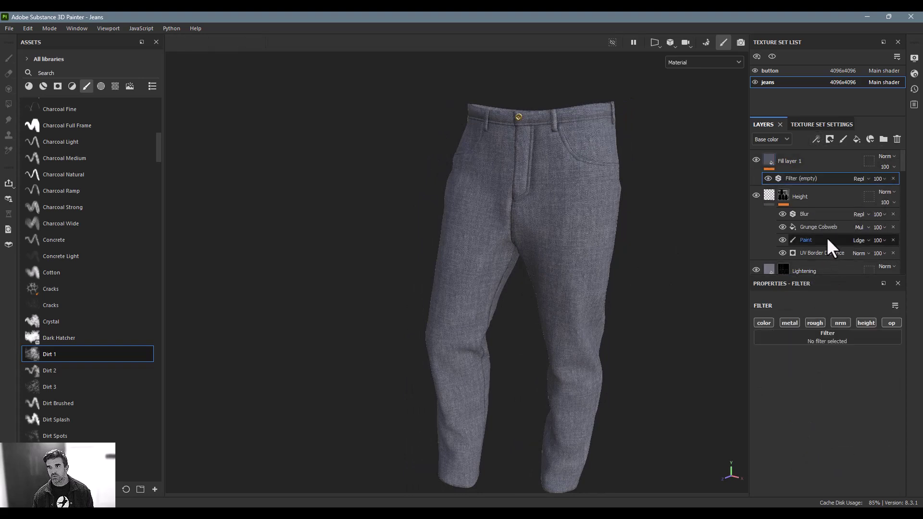
click(827, 341)
scroll(855, 453, down, 3)
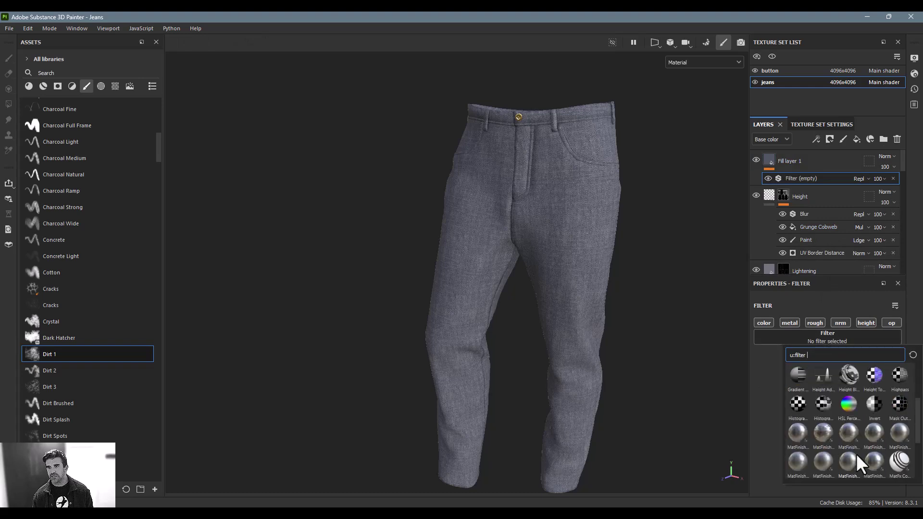
click(846, 409)
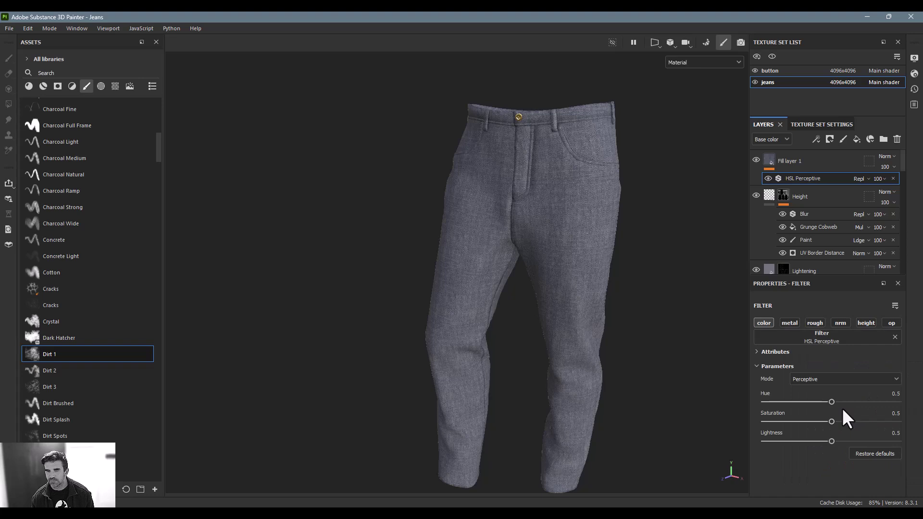
drag(830, 441, 841, 423)
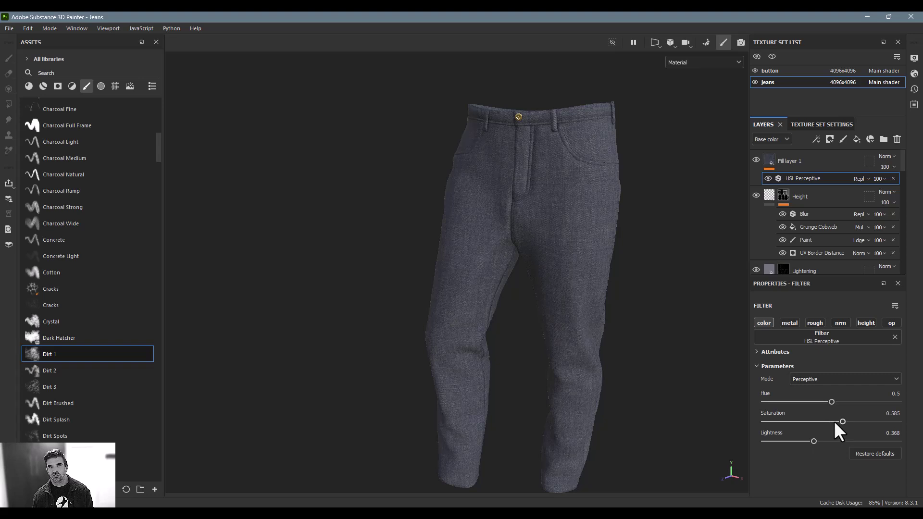
mouse_move(623, 339)
alt+mouse_down()
mouse_move(581, 269)
mouse_move(619, 339)
alt+mouse_up()
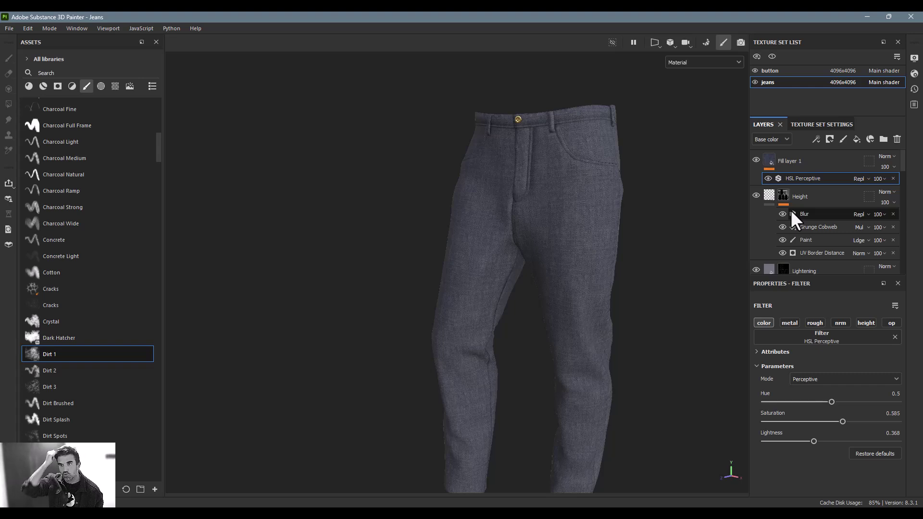
Rename the fill layer with the HSL Perceptive filter as Darkening.
click(788, 157)
double_click(789, 160)
text(Darkening)
key(Return)
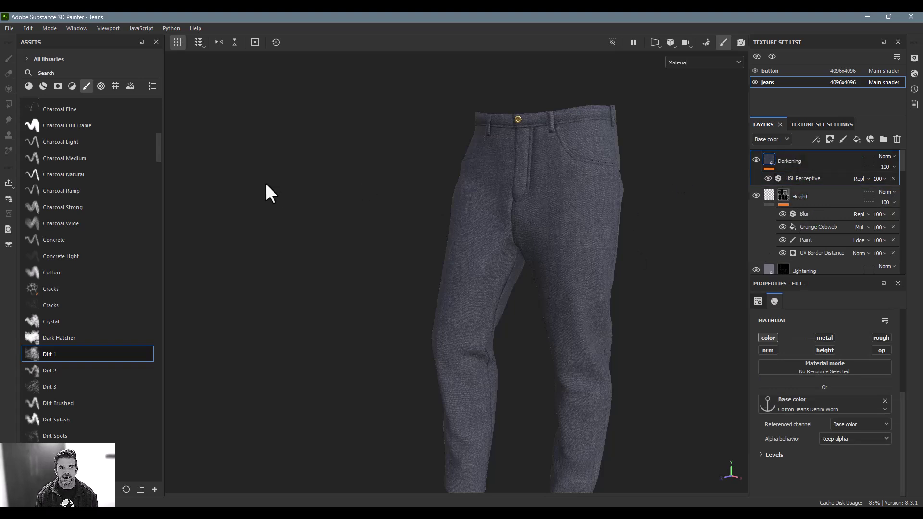
Apply the Dirt Dusty smart mask to the Darkening layer and try a higher global balance in its Mask Editor.
scroll(72, 212, up, 10)
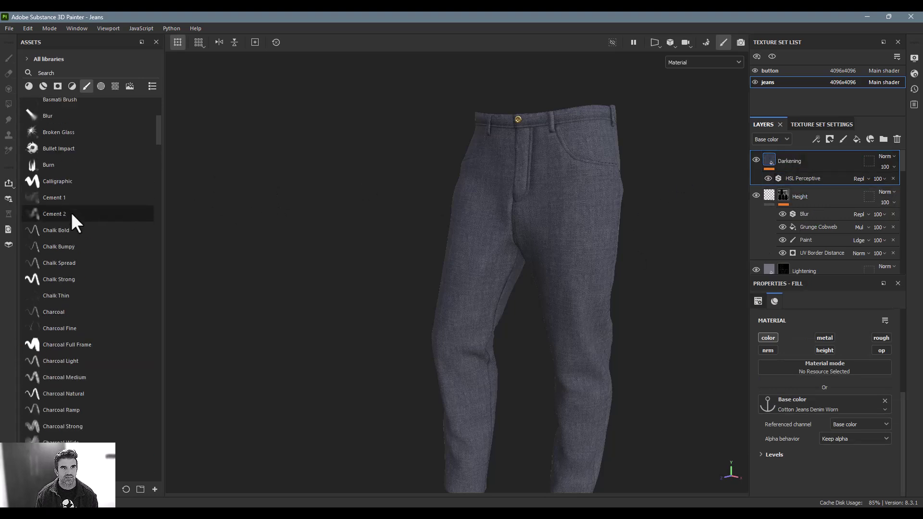
click(71, 87)
click(61, 87)
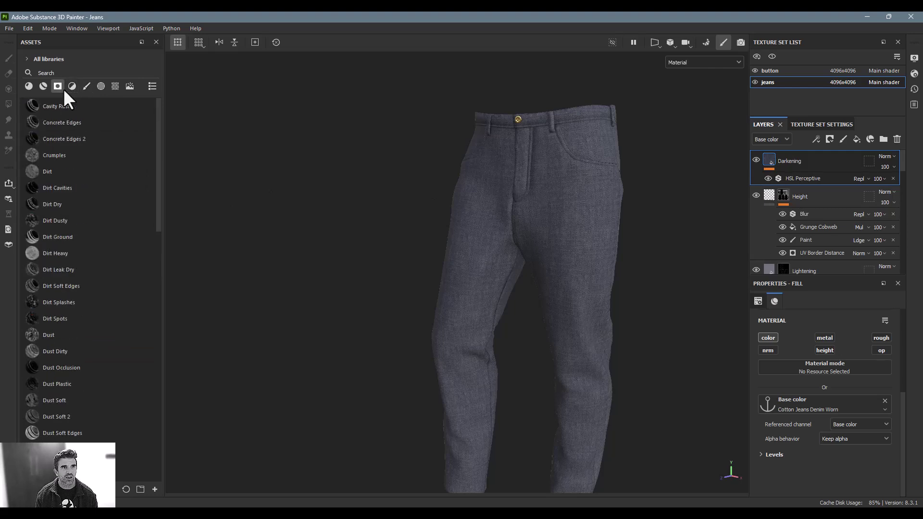
scroll(99, 168, down, 5)
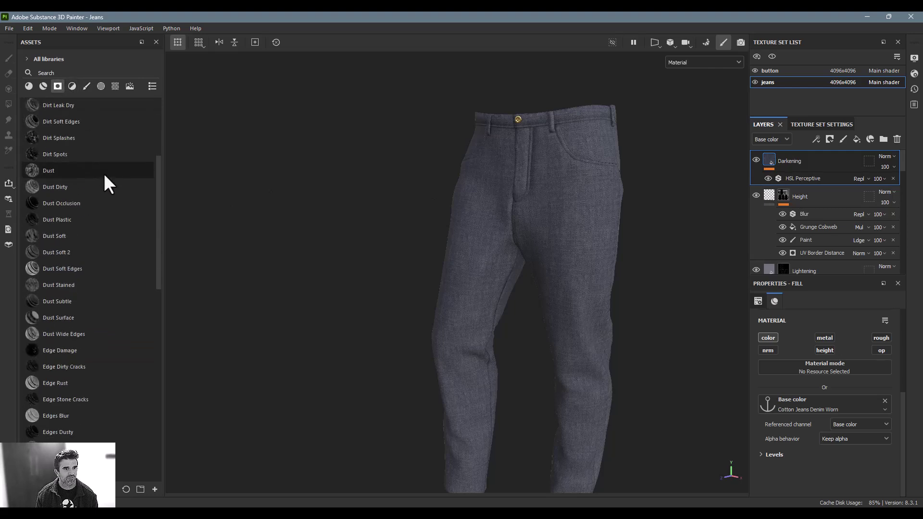
scroll(104, 174, down, 10)
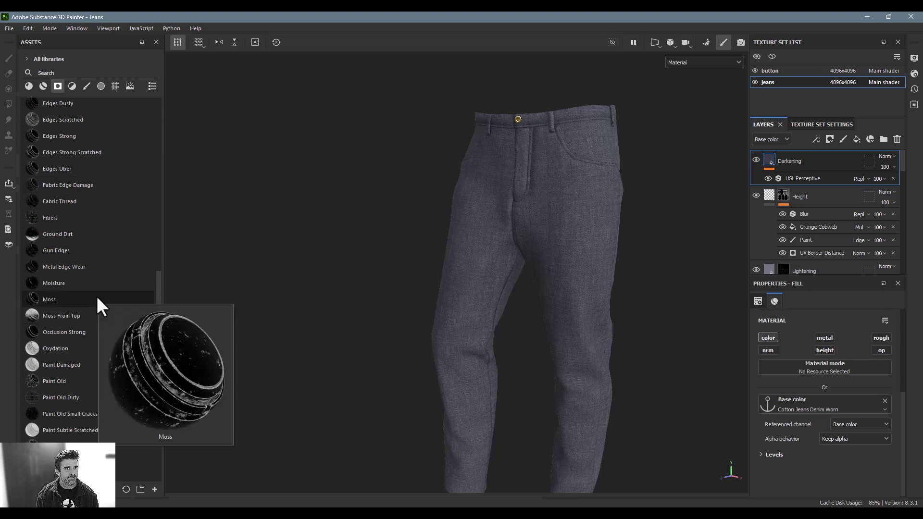
scroll(72, 291, up, 13)
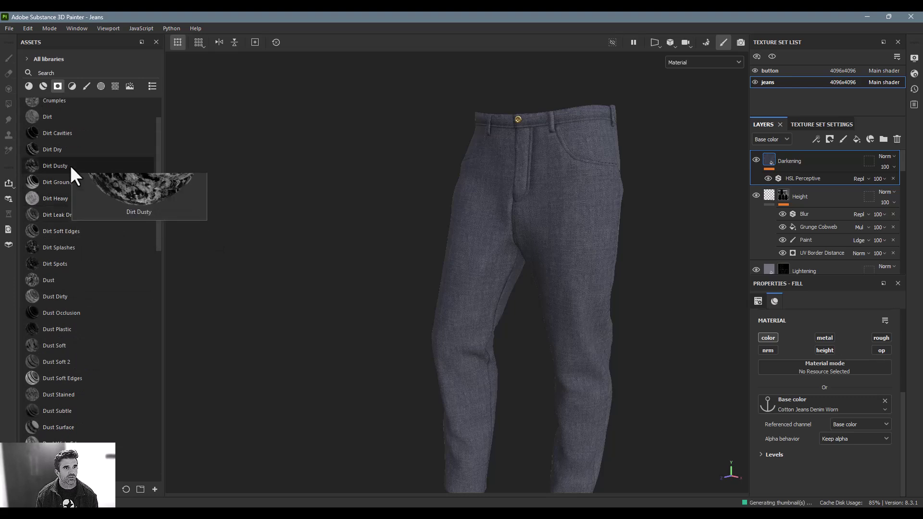
mouse_move(70, 165)
mouse_down()
mouse_move(818, 185)
mouse_move(815, 156)
mouse_up()
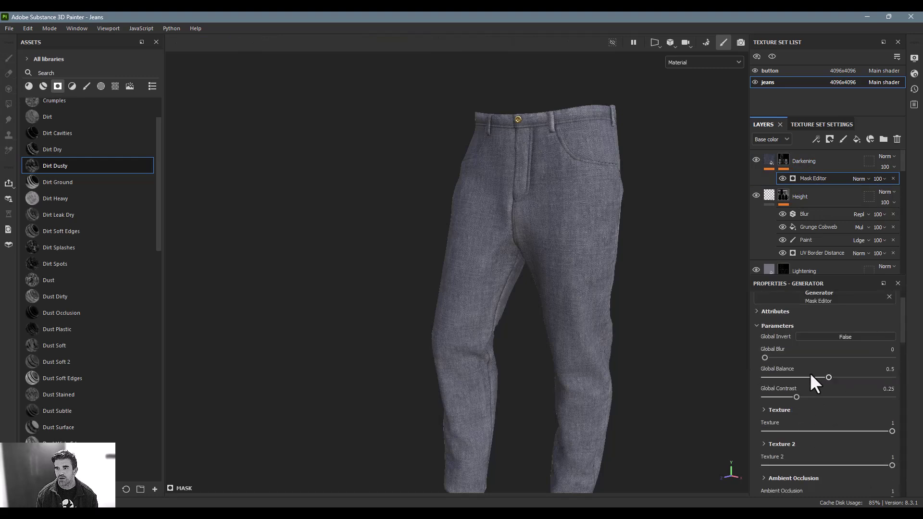
drag(829, 377, 868, 377)
Replace the Mask Editor generator in the Darkening layer's mask with a Dirt generator and set its dirt level to 0.78.
key(Delete)
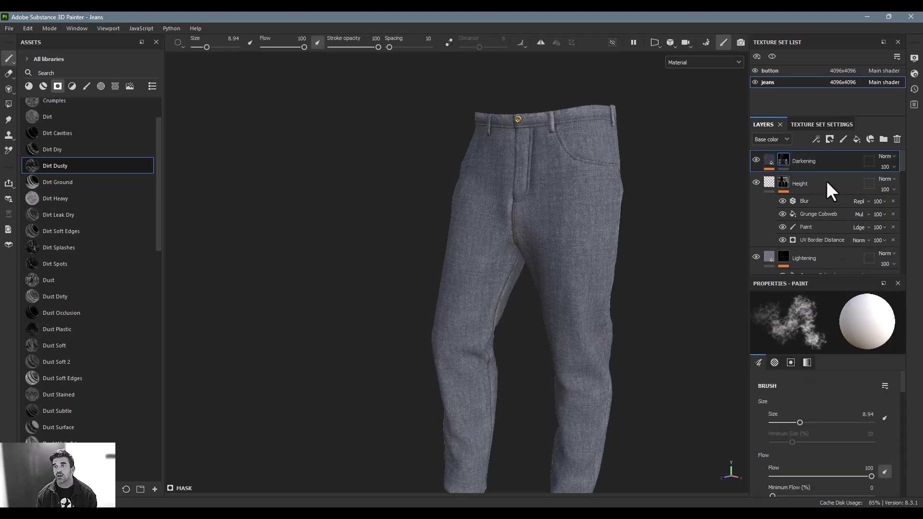
click(816, 139)
click(837, 152)
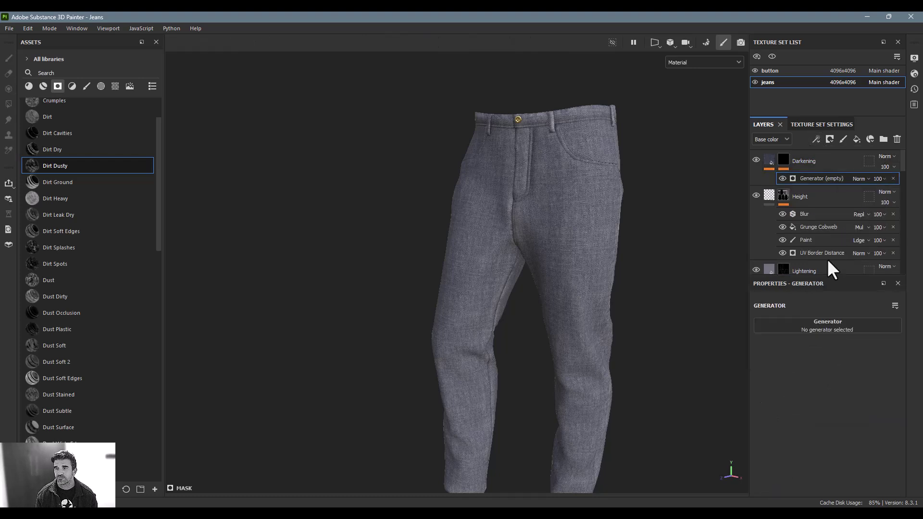
click(841, 321)
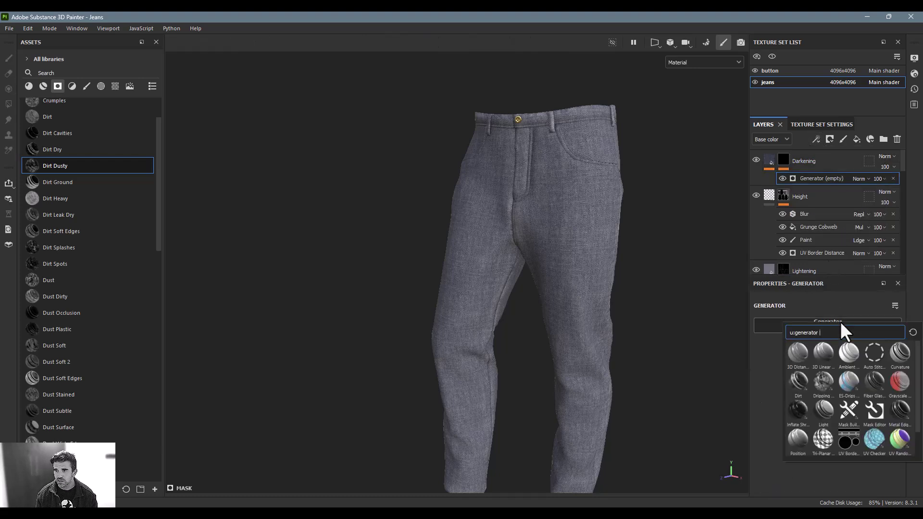
click(794, 382)
alt+drag(567, 255, 553, 211)
mouse_move(851, 402)
mouse_down()
mouse_move(831, 399)
mouse_move(869, 399)
mouse_up()
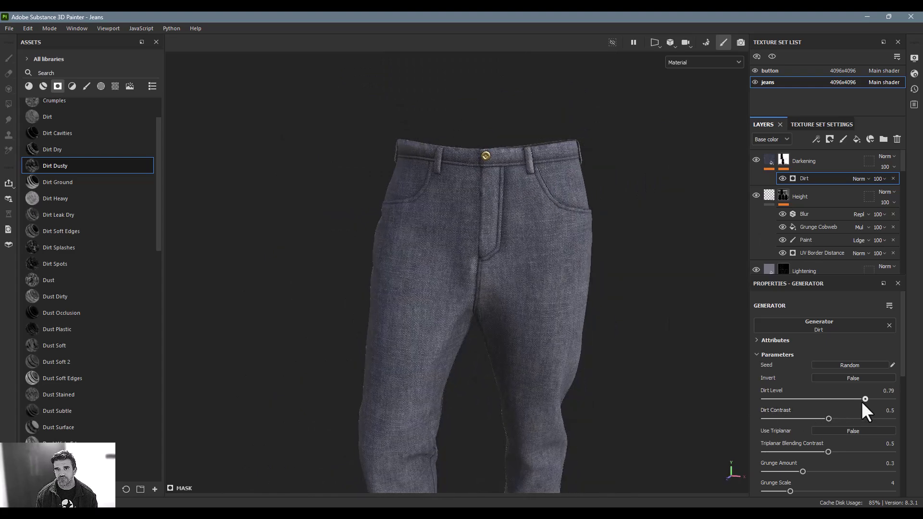
Examine how the dirt-masked darkening spreads over the front, side and legs of the jeans.
alt+middle_drag(650, 367, 640, 292)
alt+drag(640, 292, 557, 308)
alt+right_drag(715, 359, 541, 342)
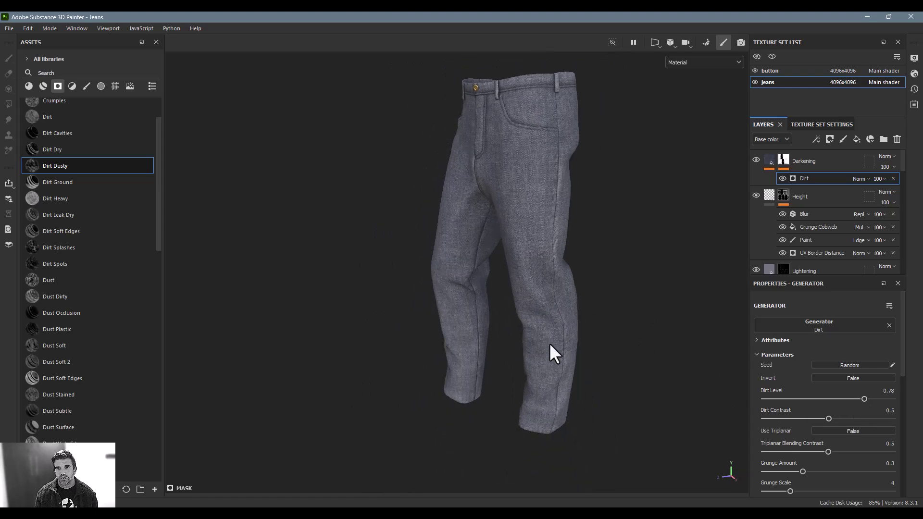
alt+drag(541, 342, 653, 320)
alt+drag(649, 128, 642, 162)
alt+drag(711, 181, 677, 180)
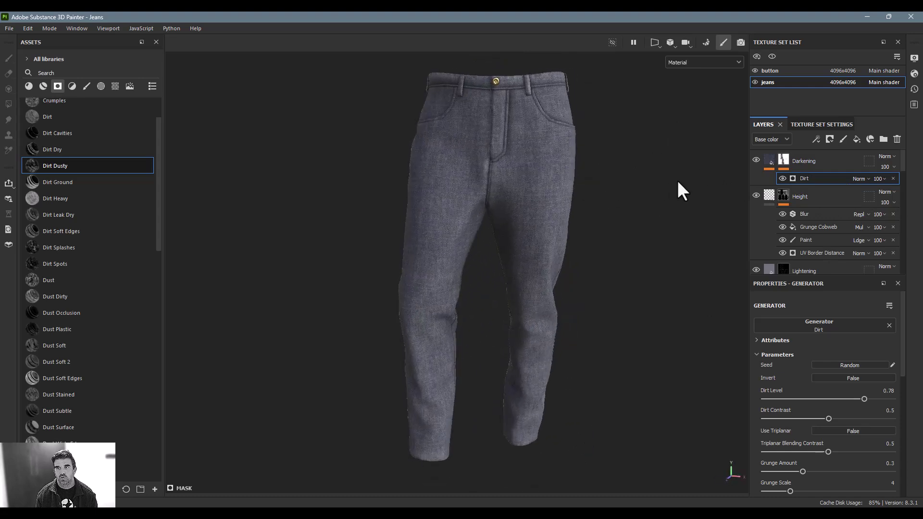
Move the Lightening layer above the Height layer in the layer stack.
click(839, 215)
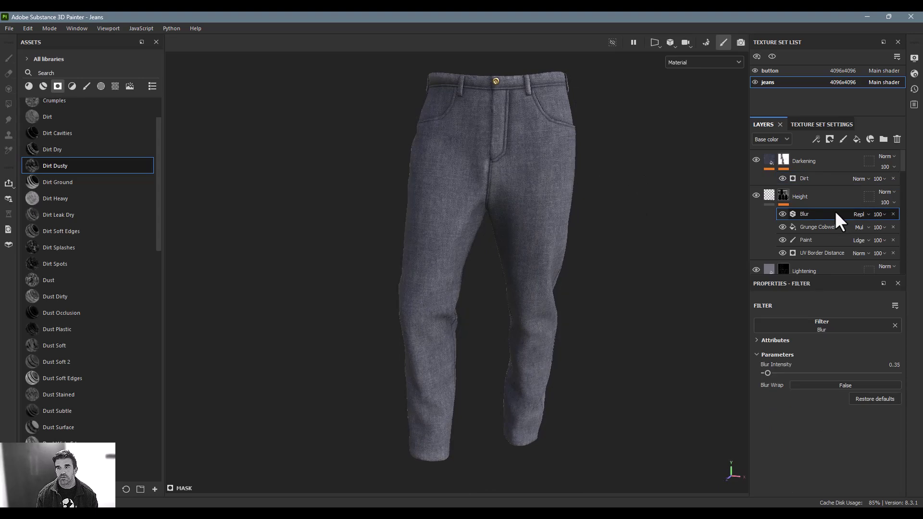
drag(813, 272, 818, 191)
key(f)
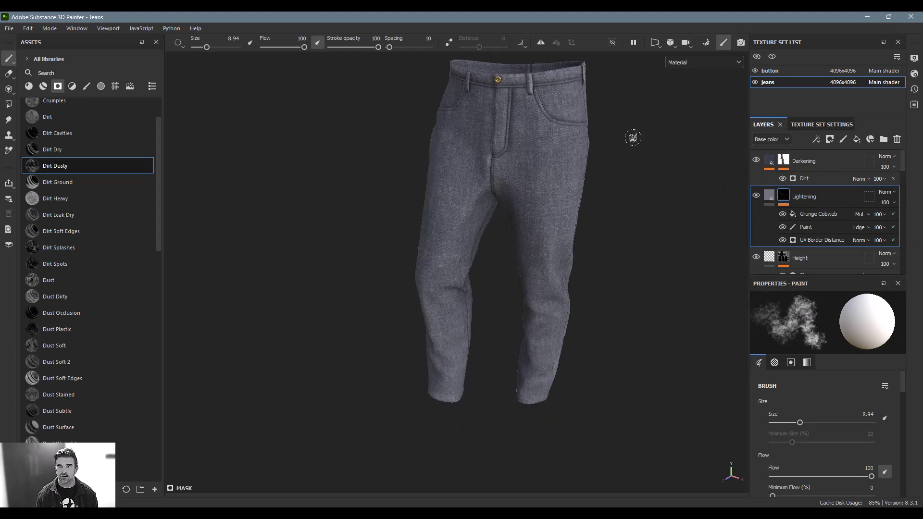
scroll(511, 133, up, 2)
alt+drag(614, 129, 637, 117)
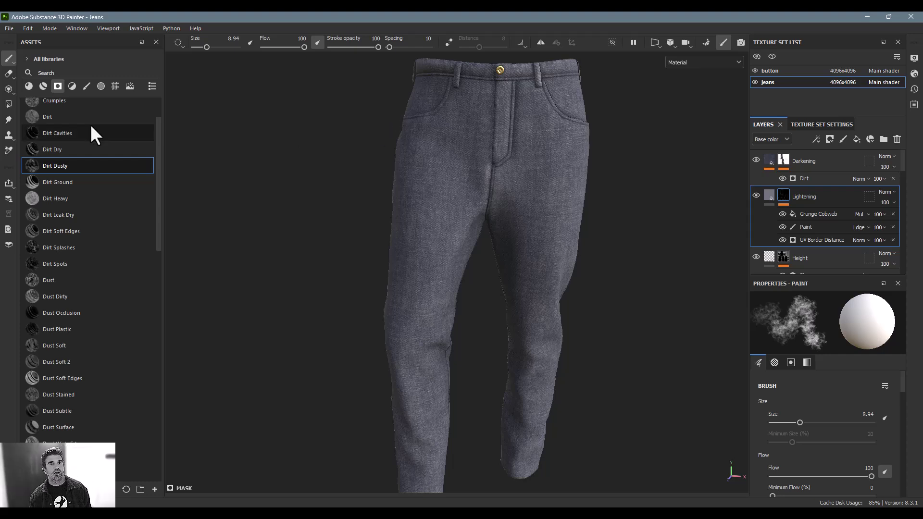
Browse the wrinkle alphas and place 28_Alpha on the thigh beside the fly as a projected mask fill on its own layer.
click(102, 86)
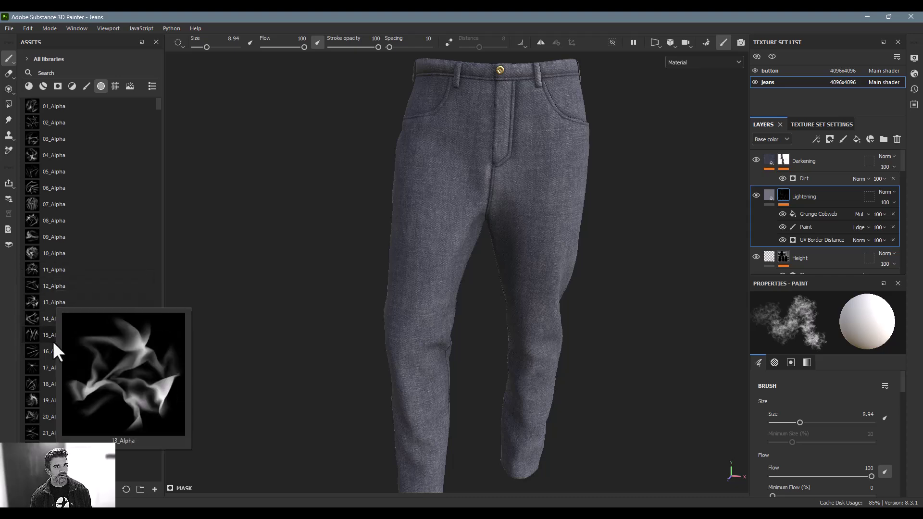
scroll(60, 329, down, 3)
scroll(61, 332, down, 3)
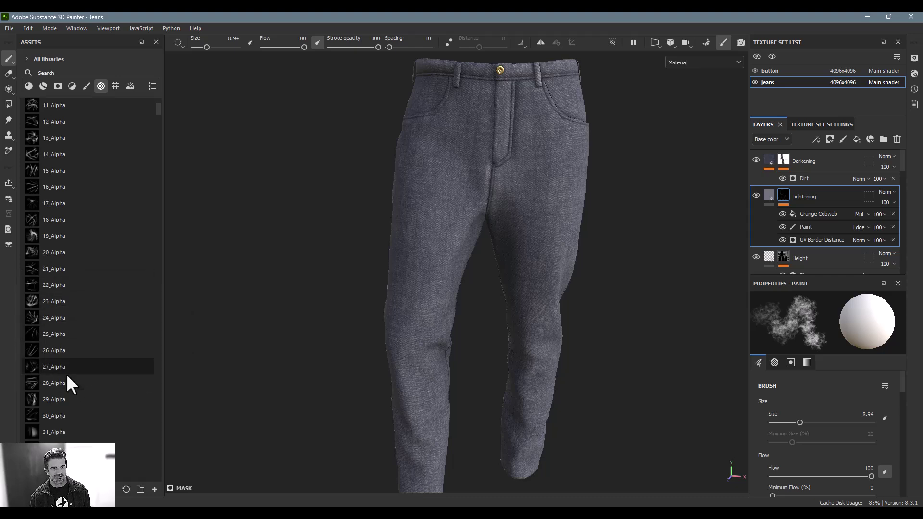
mouse_move(63, 384)
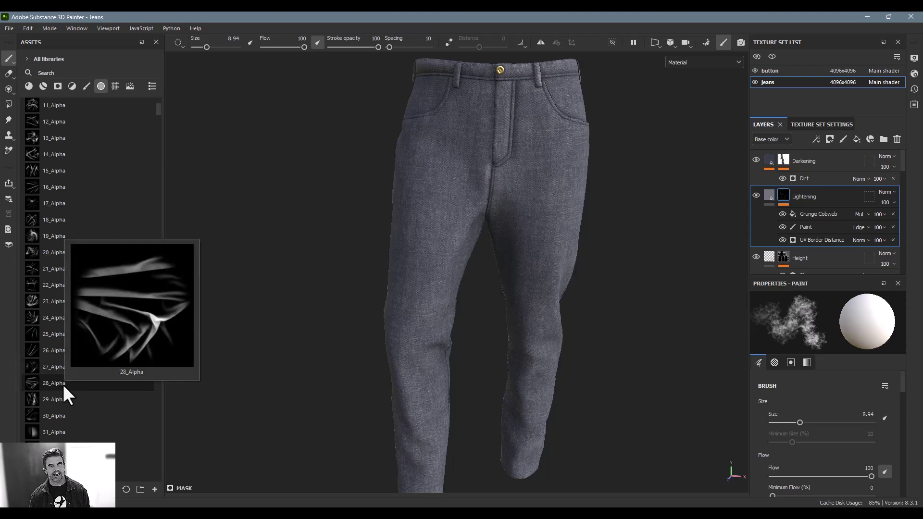
drag(61, 386, 562, 147)
click(558, 158)
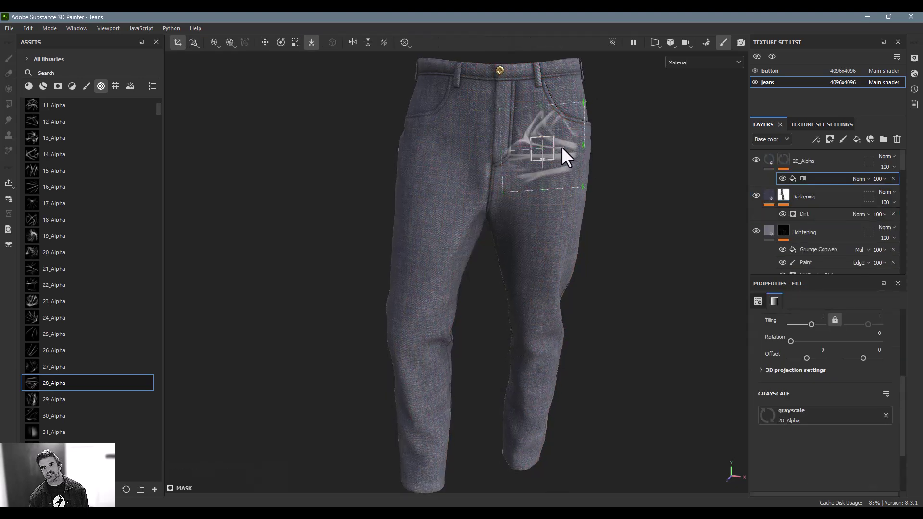
Move the 28_Alpha projection across the fly onto the opposite front thigh, following the surface.
key(w)
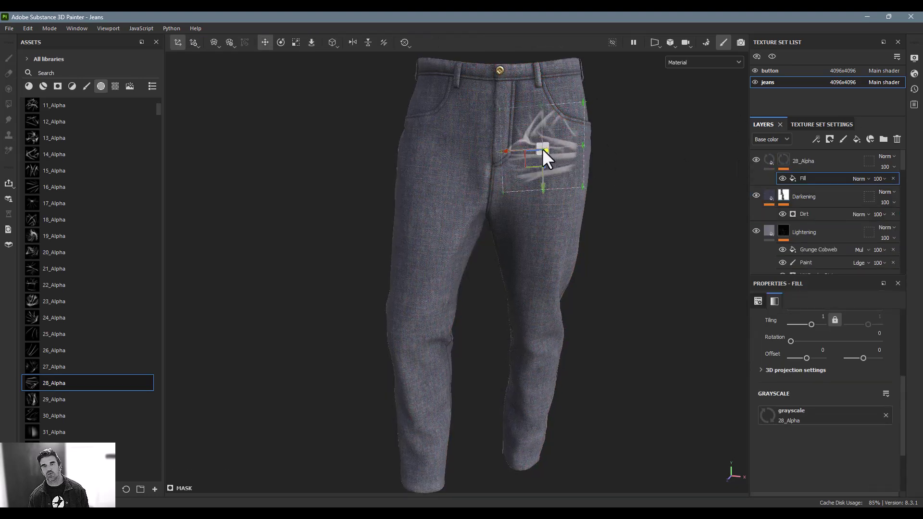
click(312, 43)
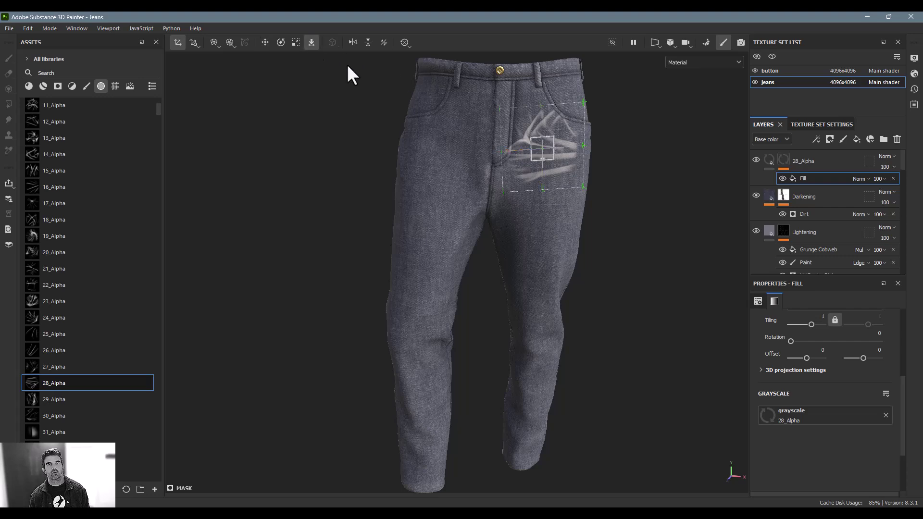
drag(528, 154, 432, 151)
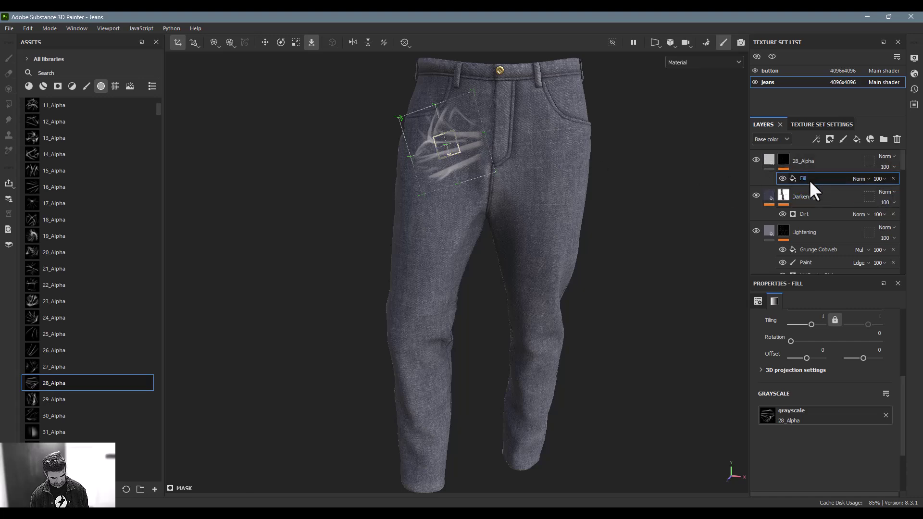
Transfer the Fill effect from the 28_Alpha mask to the top of the Lightening mask and blend it as Linear Dodge.
key(Delete)
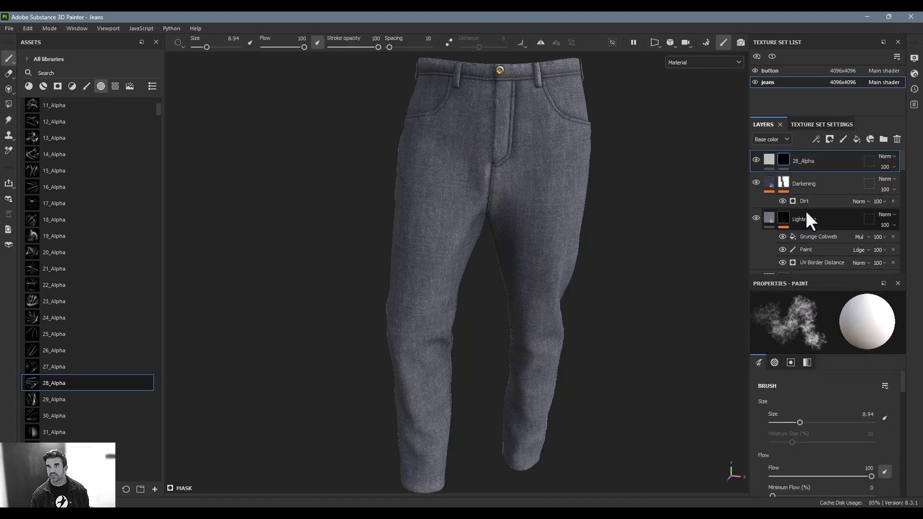
click(808, 238)
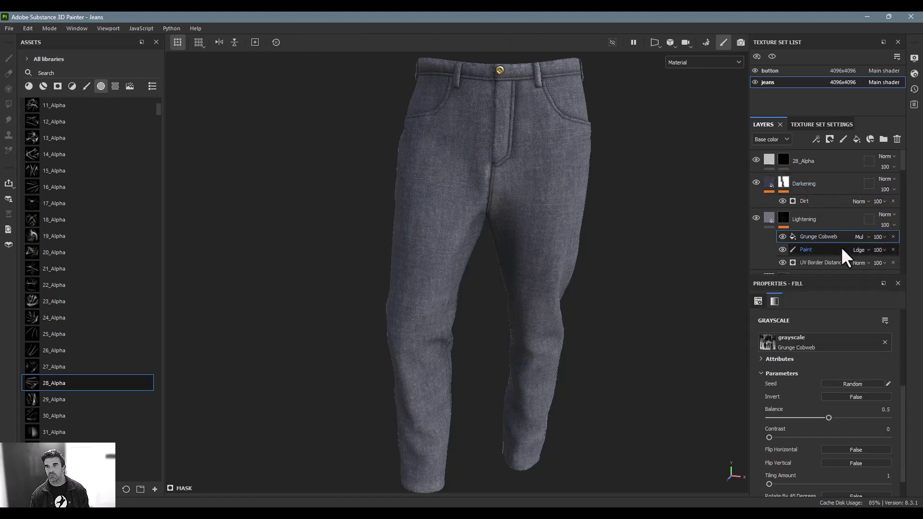
key(ctrl+v)
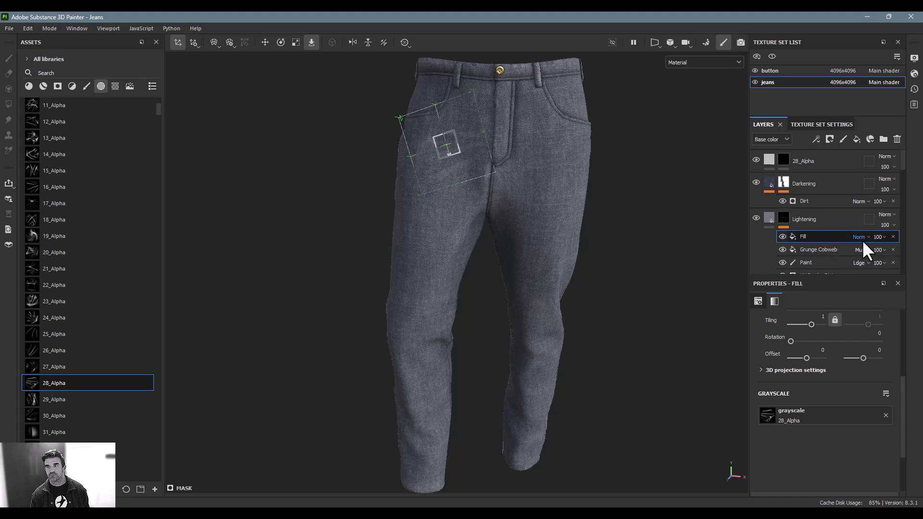
click(863, 239)
click(885, 95)
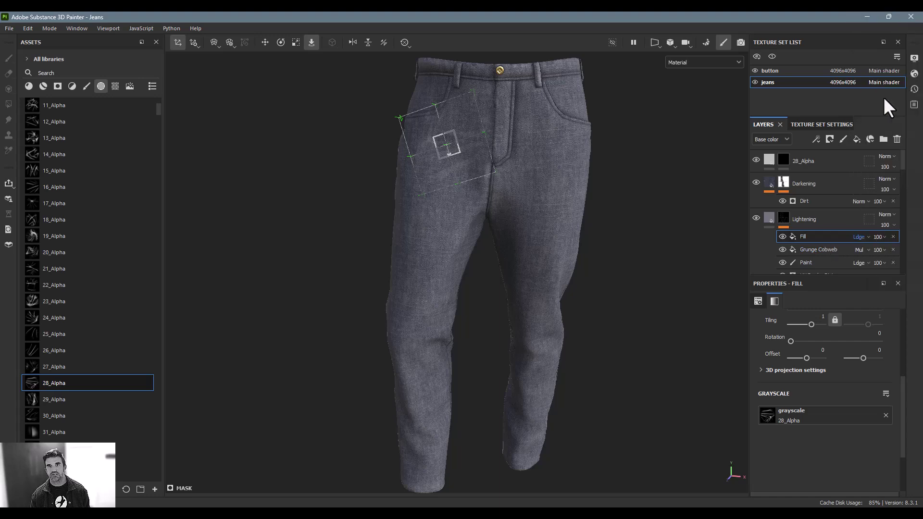
Widen the whisker projection and reposition it over the front hip just below the pocket.
drag(468, 128, 460, 131)
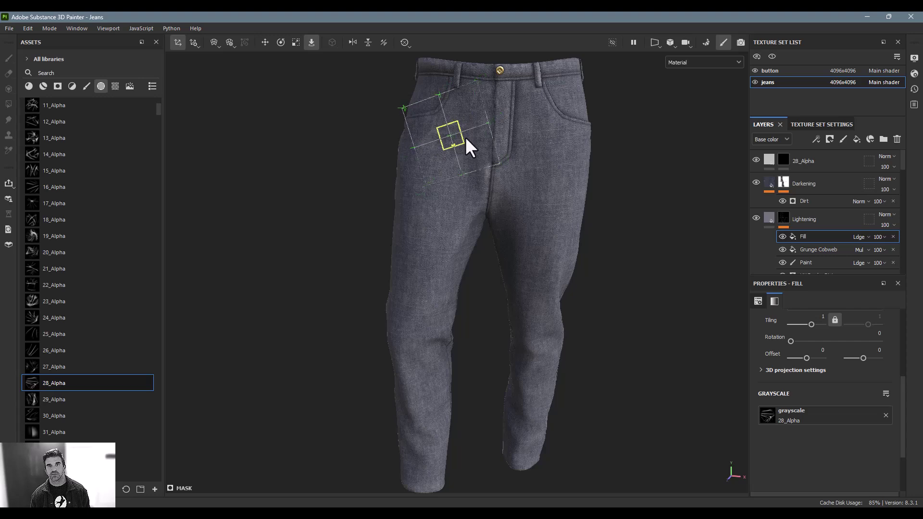
key(r)
drag(406, 150, 251, 171)
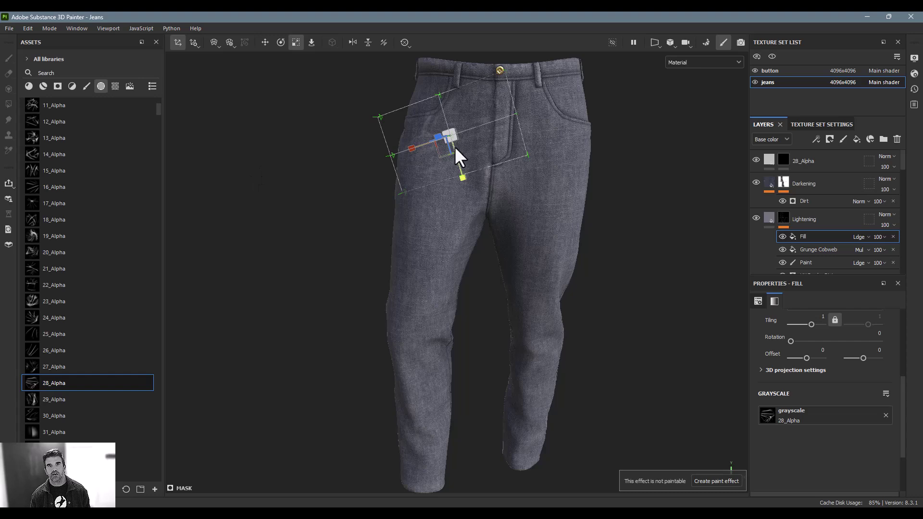
key(w)
drag(459, 175, 458, 170)
drag(449, 127, 441, 138)
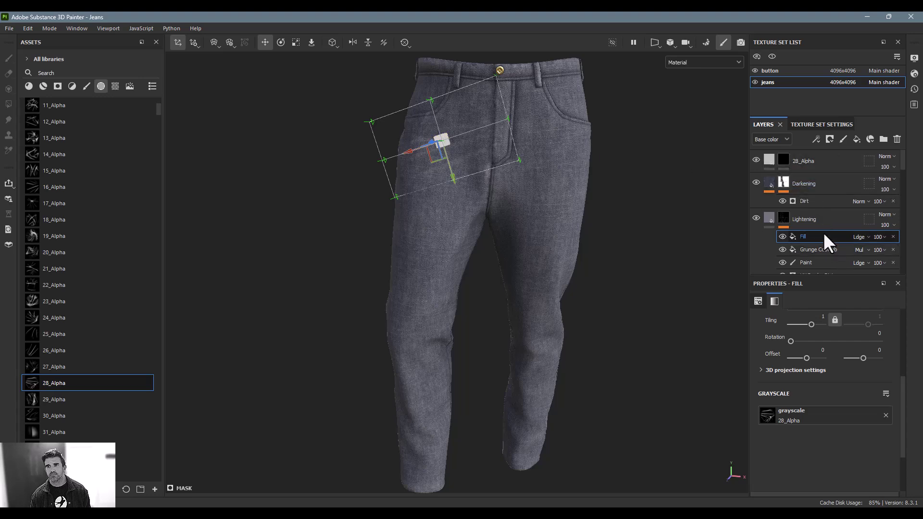
Duplicate the whisker Fill in the Lightening mask, rotate the copy to face the other way and place it on the opposite thigh.
key(ctrl+d)
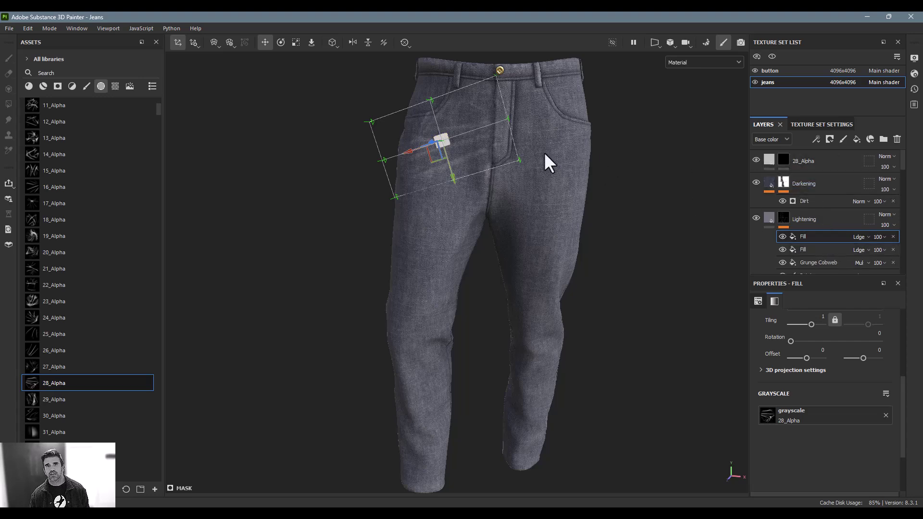
key(e)
drag(403, 162, 710, 141)
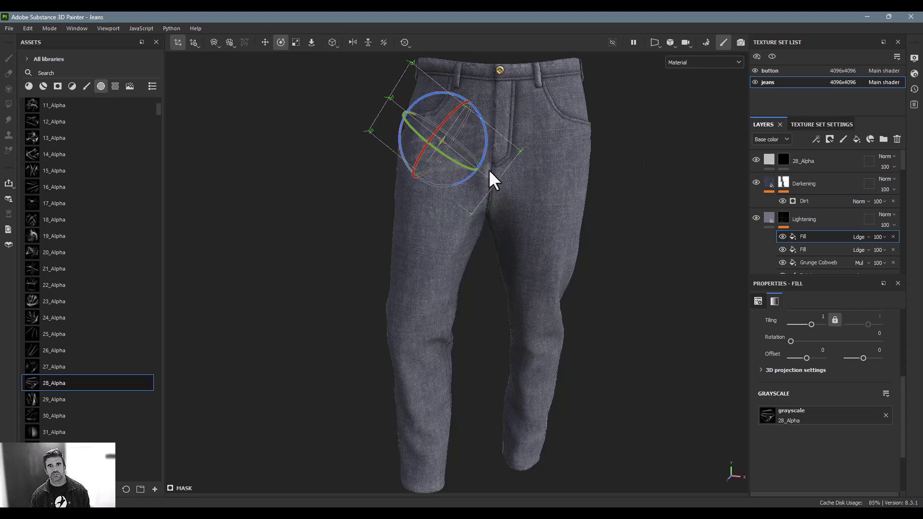
drag(463, 177, 489, 113)
key(ctrl+z)
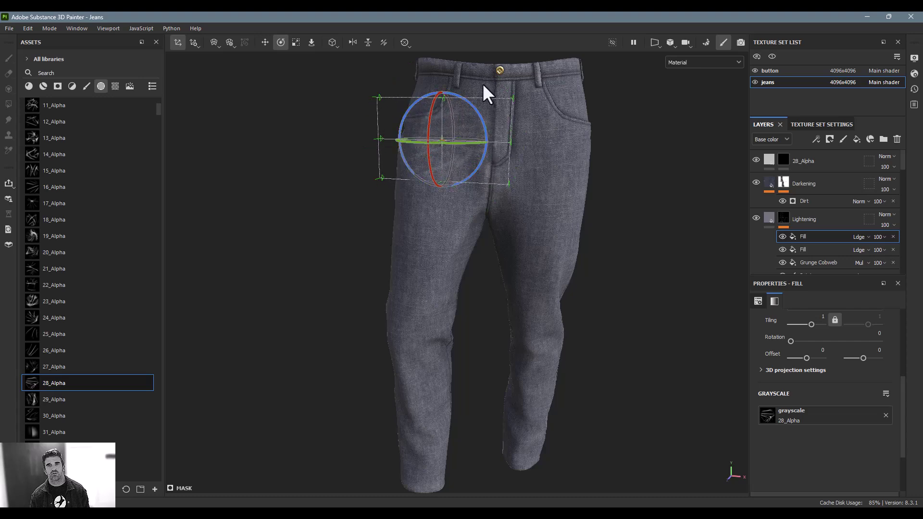
click(311, 42)
drag(445, 146, 570, 154)
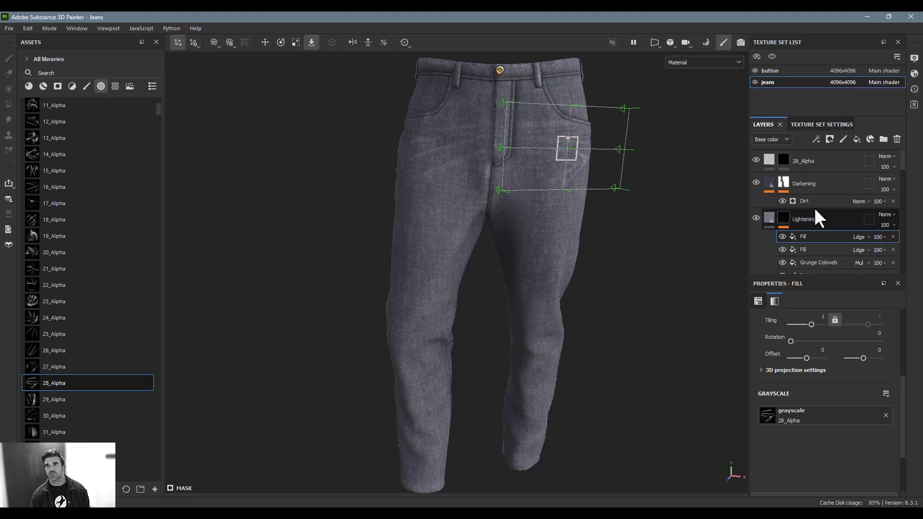
Paint fine whisker strokes near the fly in a new Paint effect on the Lightening mask at brush size 1.63, and hide the effect.
click(843, 140)
click(817, 140)
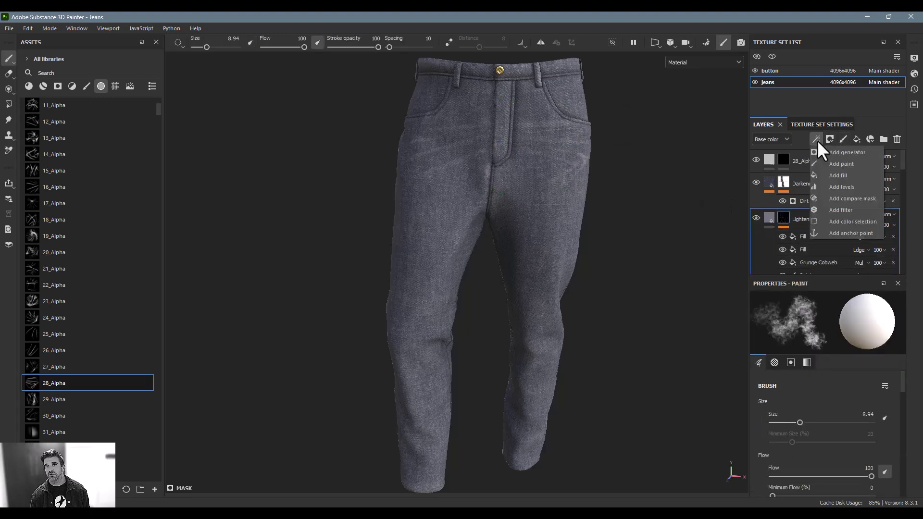
click(842, 164)
scroll(534, 123, up, 3)
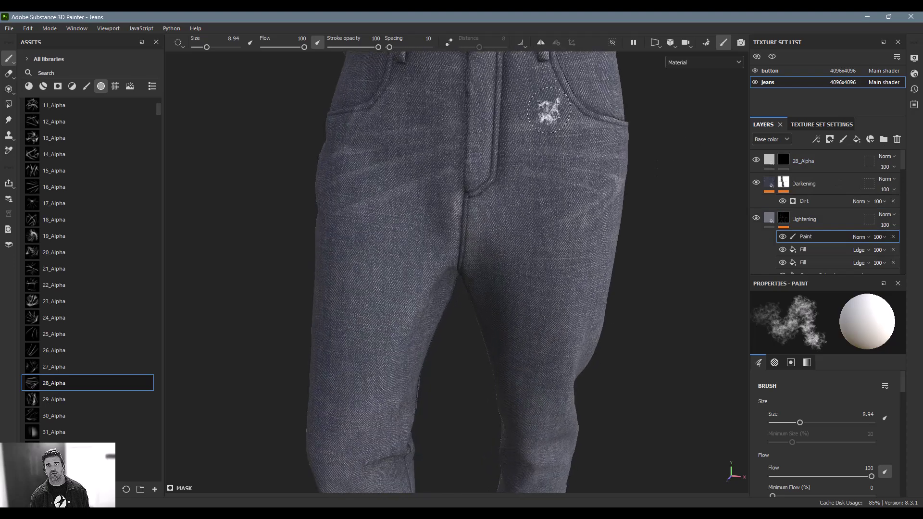
ctrl+right_drag(554, 103, 516, 103)
mouse_move(515, 103)
mouse_down()
mouse_move(541, 99)
mouse_move(524, 111)
mouse_up()
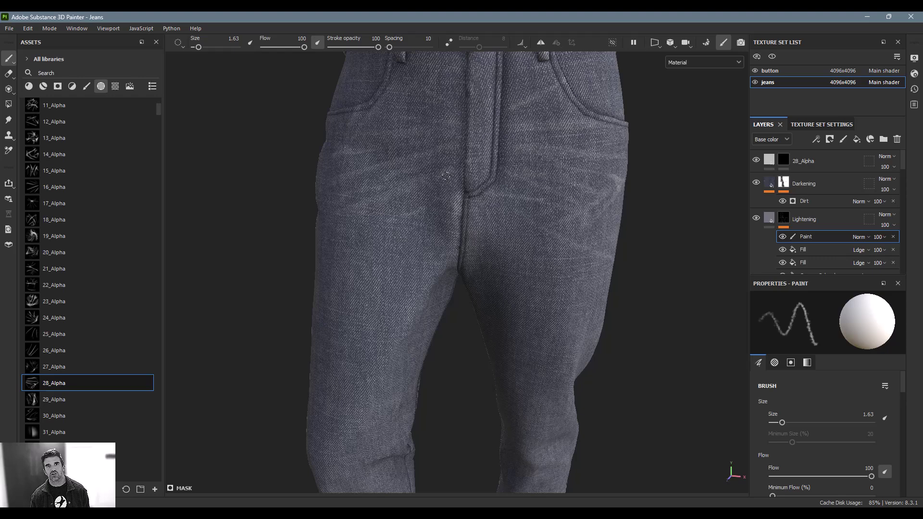
key(f)
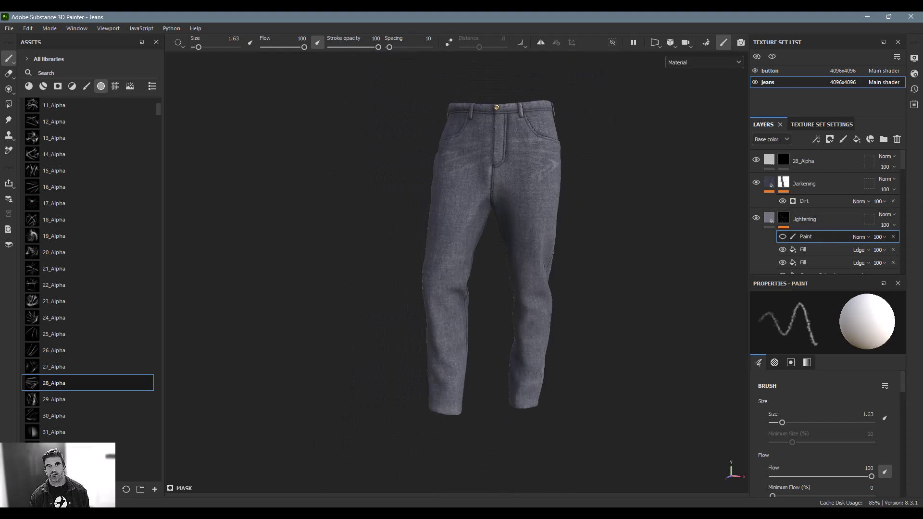
scroll(656, 179, up, 2)
alt+drag(624, 180, 648, 159)
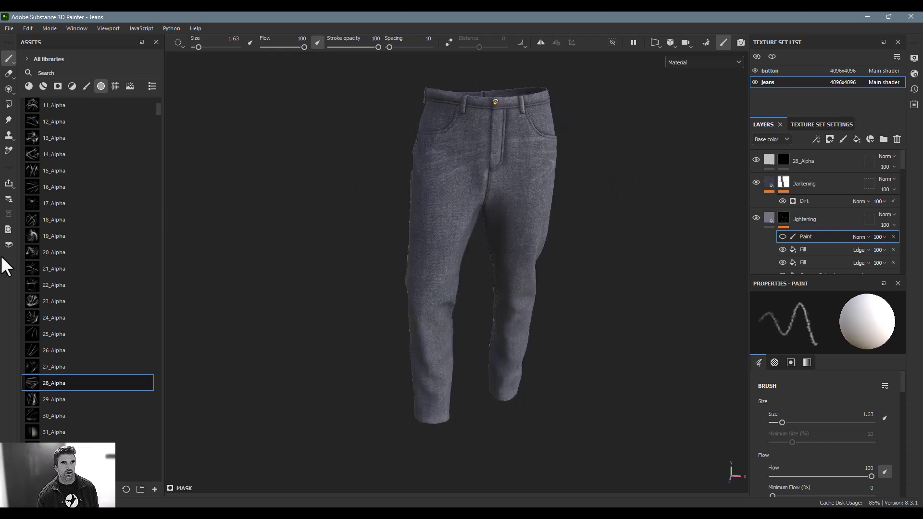
mouse_move(501, 135)
alt+mouse_down()
mouse_move(572, 146)
mouse_move(517, 103)
mouse_move(538, 152)
mouse_move(532, 207)
mouse_move(604, 250)
alt+mouse_up()
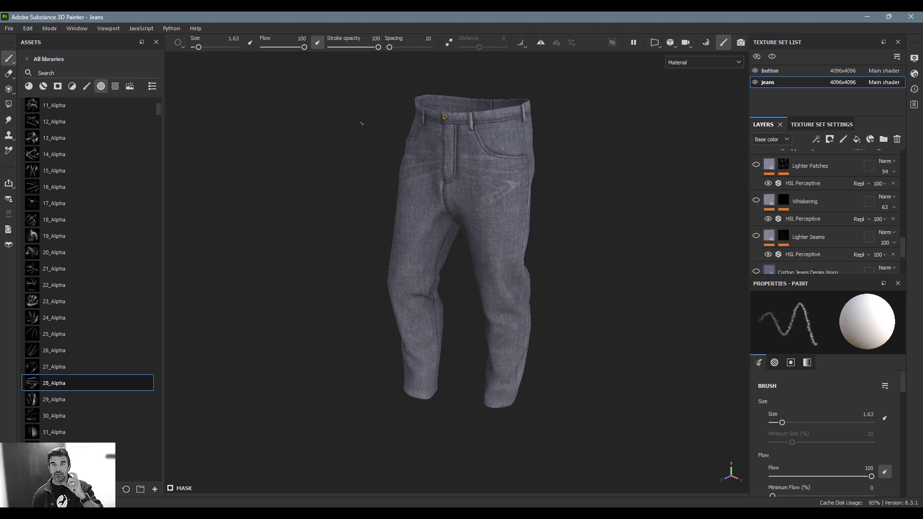
Search the materials for denim and add denim_cut to the jeans as a fill layer.
click(28, 87)
click(52, 73)
text(denim)
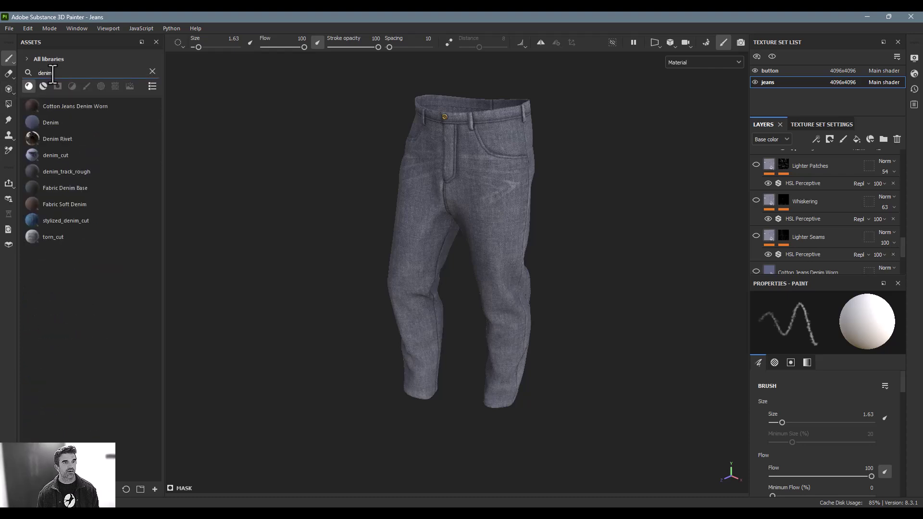
mouse_move(57, 220)
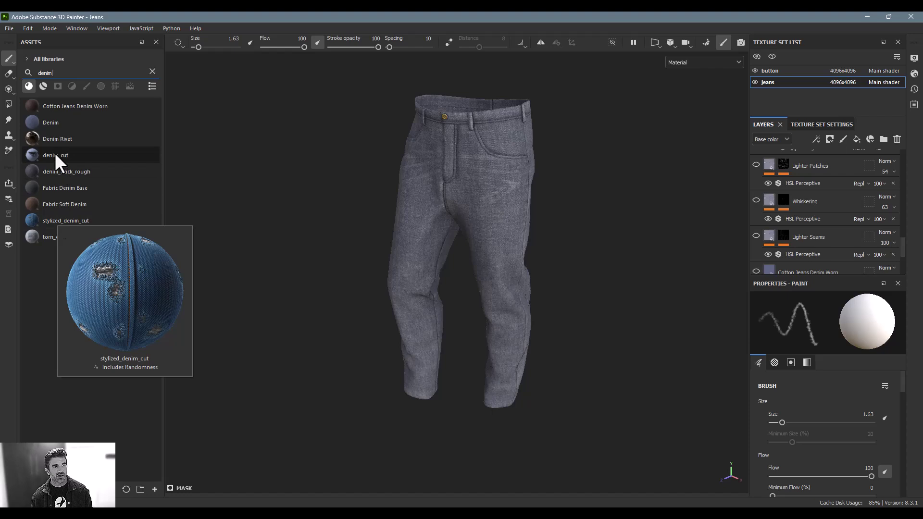
mouse_move(55, 154)
drag(55, 153, 581, 229)
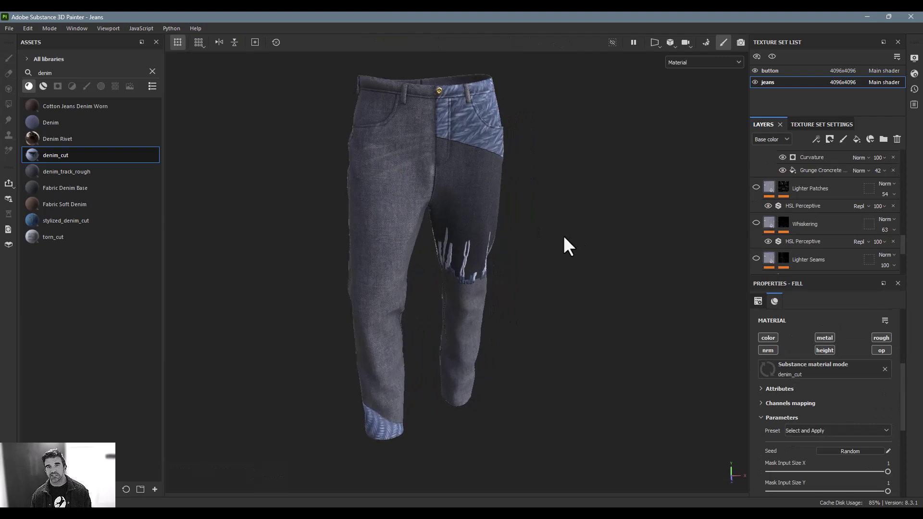
Show the 3D and UV views together, scale the denim_cut projection to about 4.91 tiling and set its UV Wrap to None.
key(F1)
scroll(613, 238, down, 5)
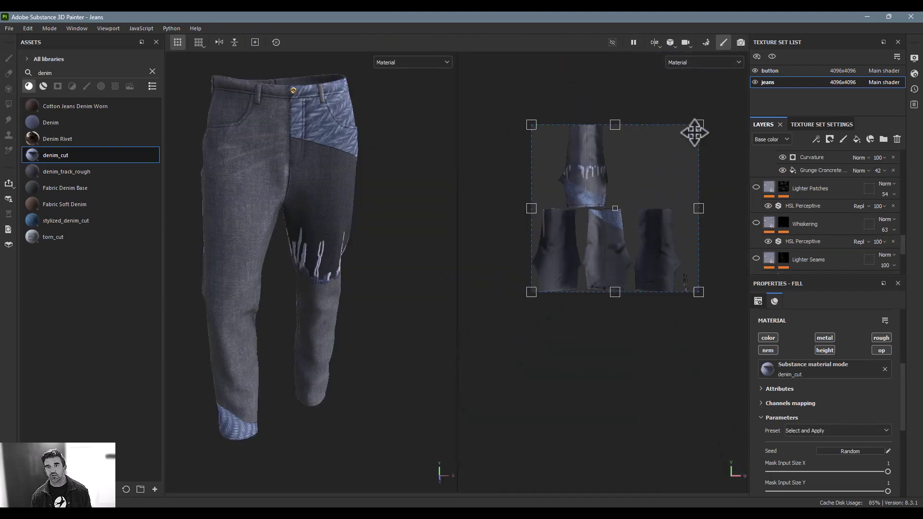
drag(701, 124, 566, 258)
scroll(793, 407, up, 5)
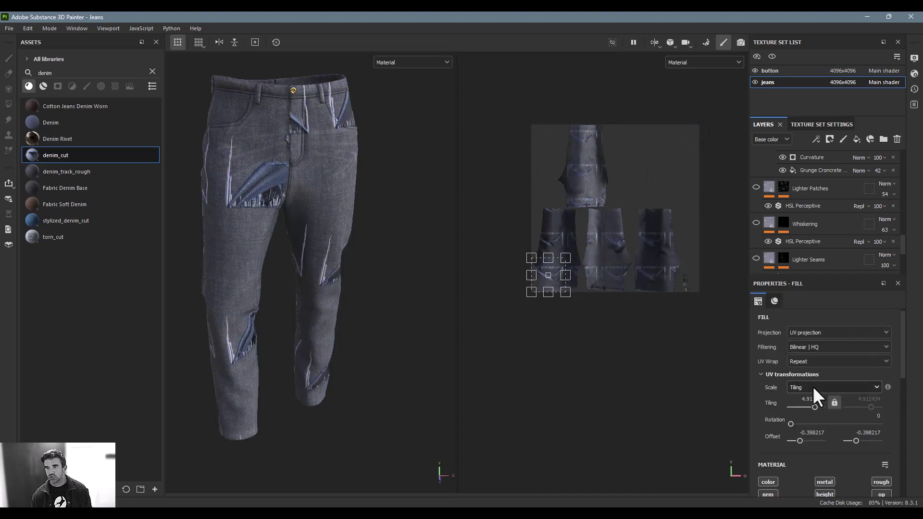
click(813, 366)
click(806, 371)
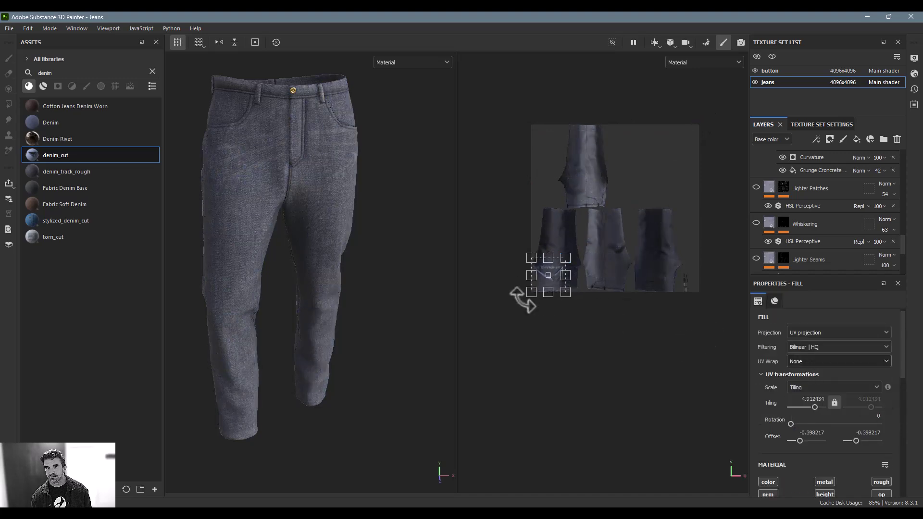
Position the denim cut just above the knee with about 12.6 tiling, 180 rotation and offsets of about -0.112 and -0.257.
mouse_move(555, 284)
mouse_down()
mouse_move(610, 192)
mouse_move(621, 247)
mouse_move(569, 249)
mouse_move(570, 274)
mouse_up()
scroll(618, 246, up, 3)
drag(607, 198, 534, 212)
scroll(262, 288, up, 6)
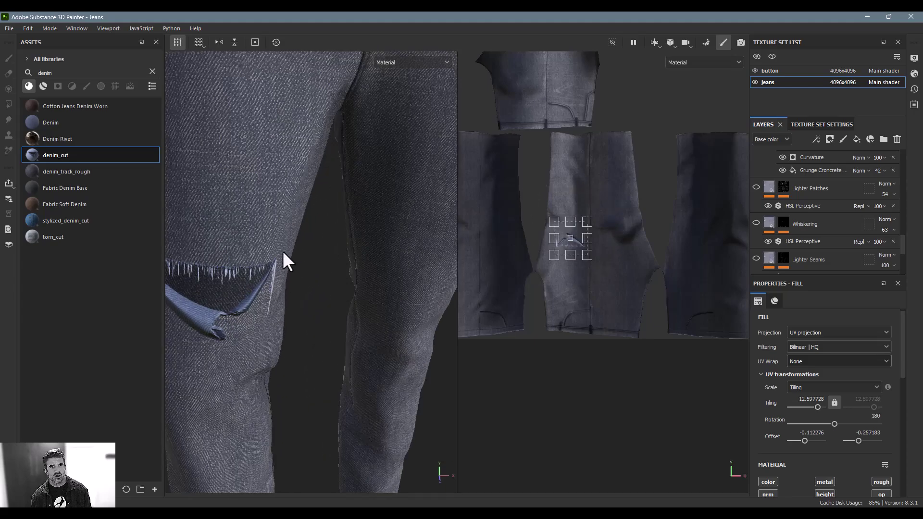
middle_drag(284, 261, 436, 210)
alt+drag(436, 210, 277, 182)
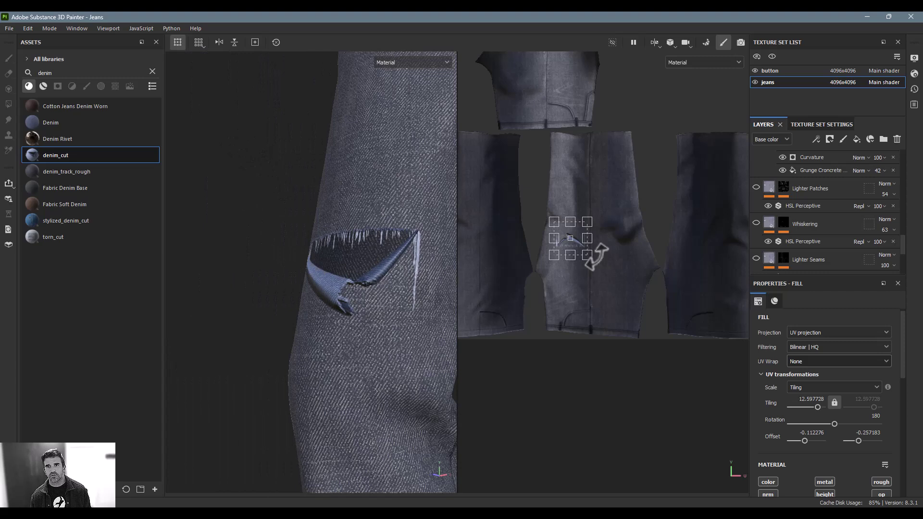
Shrink the denim_cut projection to about -17.94 tiling and move it onto the knee with offsets of about -0.119 and -0.201.
scroll(595, 258, up, 3)
drag(582, 253, 563, 234)
alt+drag(399, 292, 357, 313)
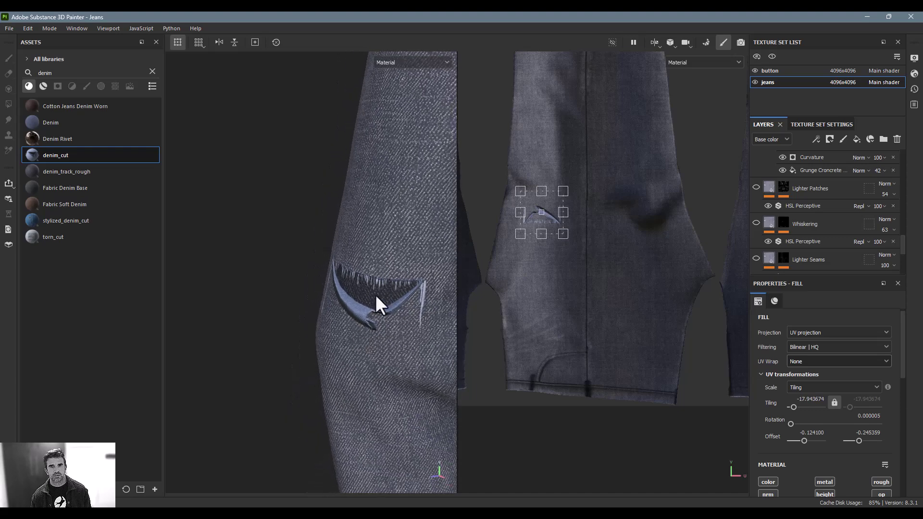
drag(552, 214, 553, 189)
scroll(800, 237, up, 3)
scroll(801, 236, up, 4)
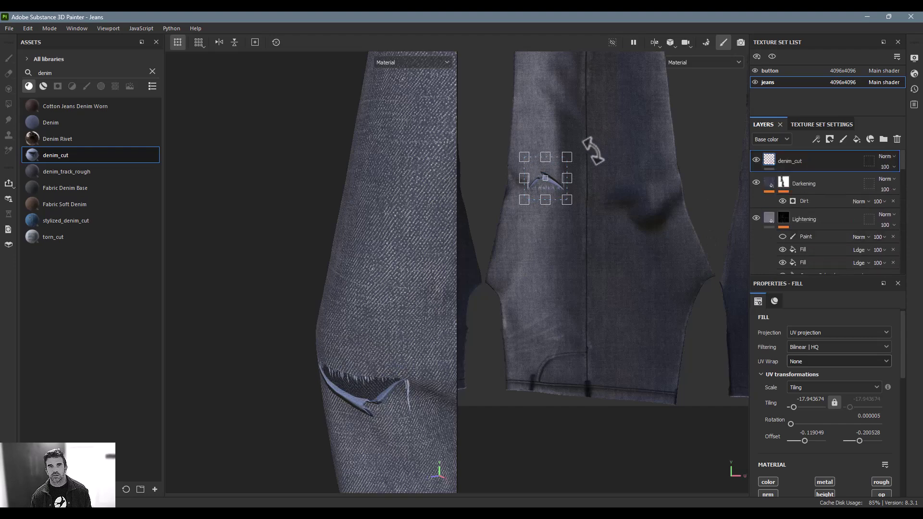
Show only the 3D view and set the denim_cut layer's Mask Input Size X to 0.92.
key(F2)
alt+drag(594, 196, 647, 225)
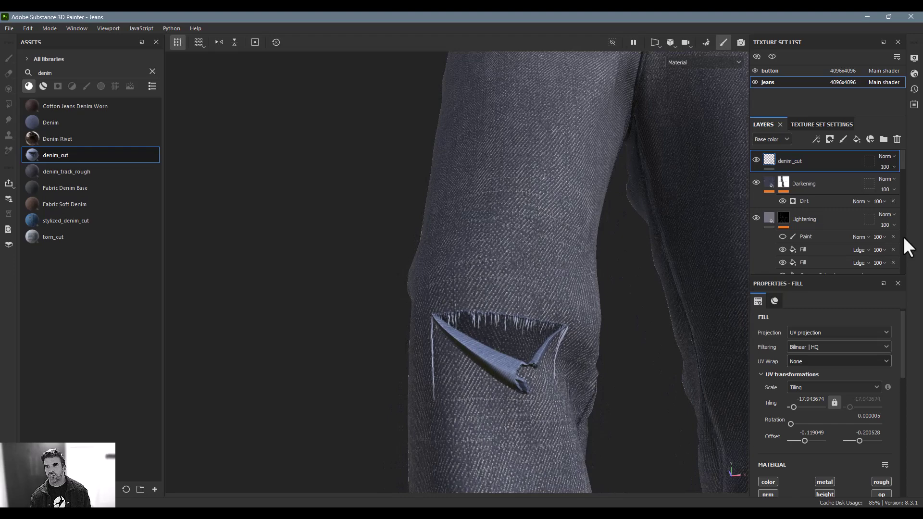
scroll(856, 408, down, 2)
scroll(859, 402, up, 3)
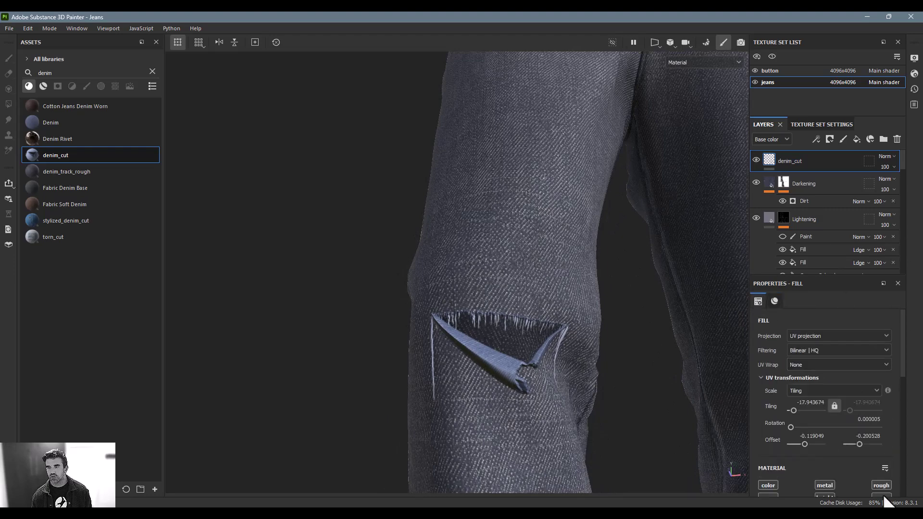
scroll(879, 464, down, 3)
scroll(838, 408, down, 4)
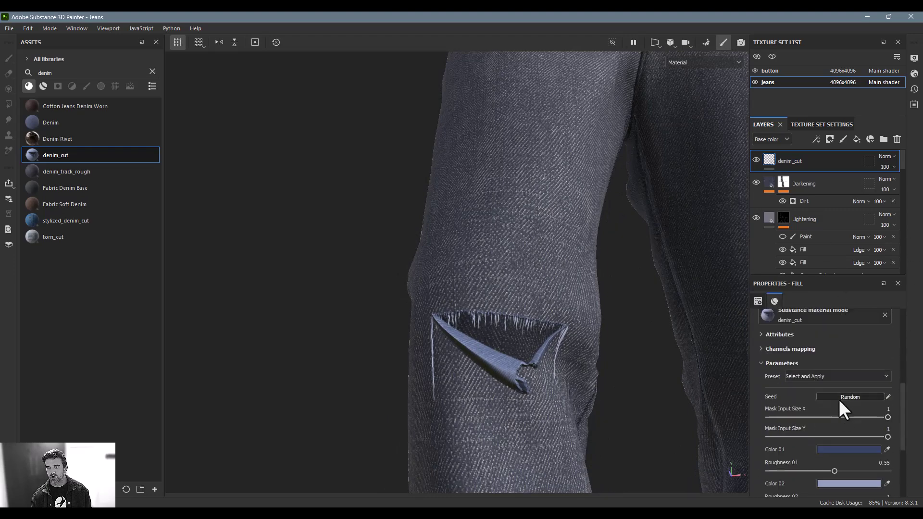
drag(861, 417, 877, 426)
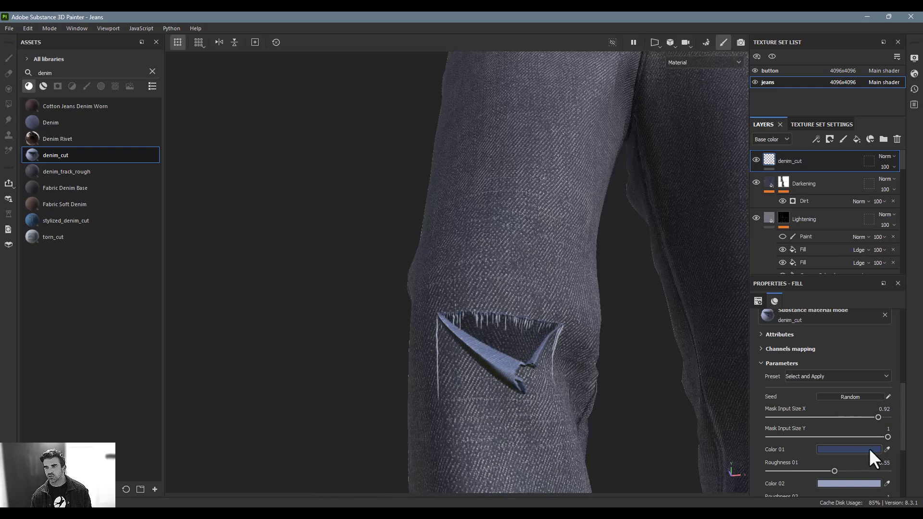
scroll(855, 437, down, 3)
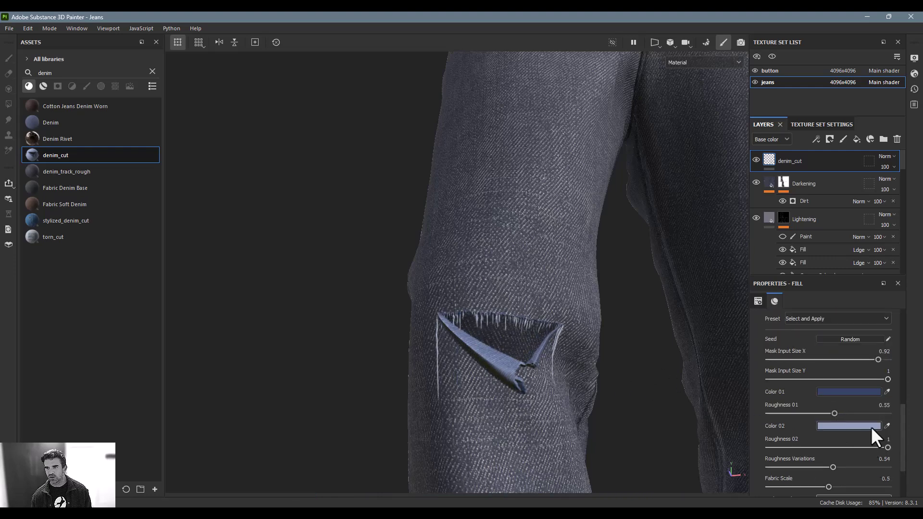
Match the denim_cut colors to the jeans by sampling Color 02 from the Darkening swatch and Color 01 from the Lightening swatch.
click(887, 426)
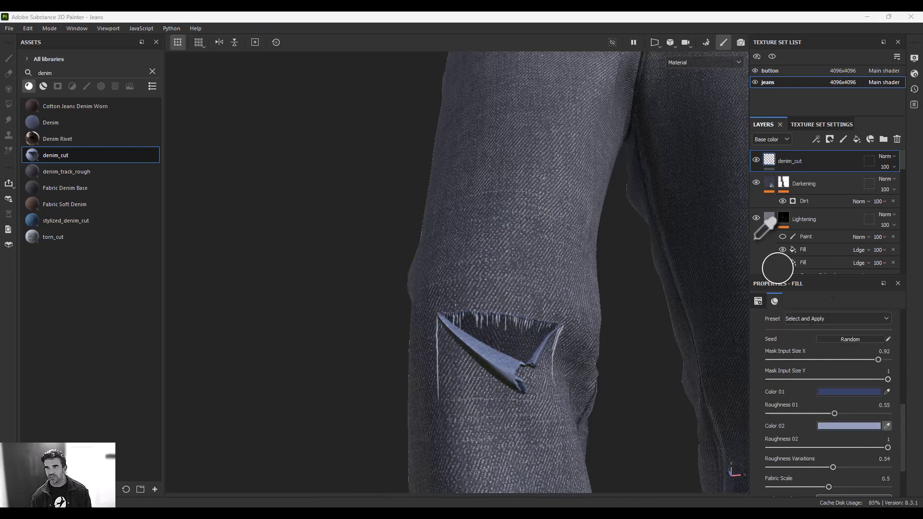
click(786, 202)
click(887, 392)
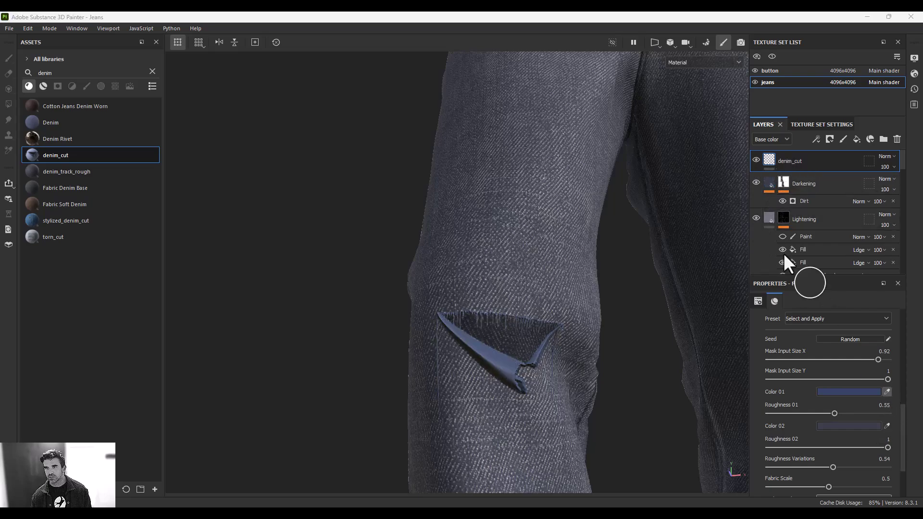
click(771, 218)
alt+drag(627, 266, 625, 302)
Toggle the denim_cut layer's opacity channel off and on to compare the knee cut with and without transparency, leaving it enabled.
scroll(830, 384, up, 6)
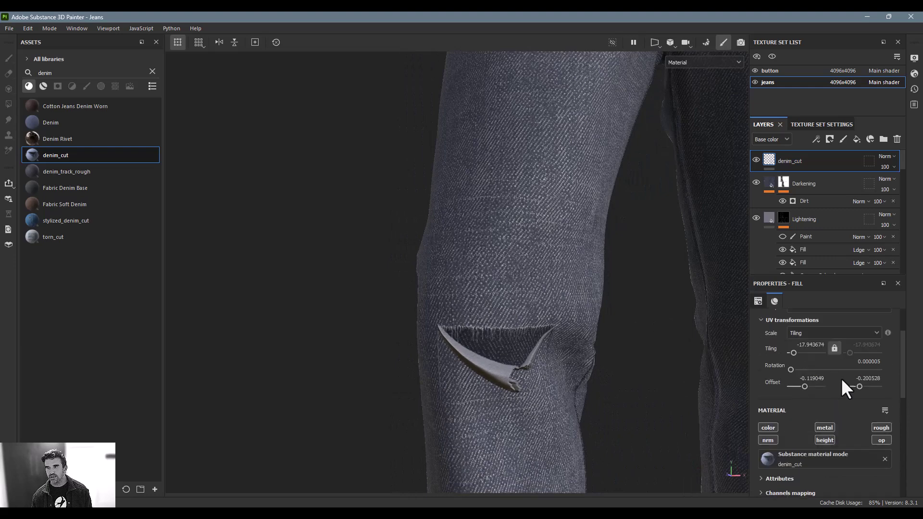
click(881, 439)
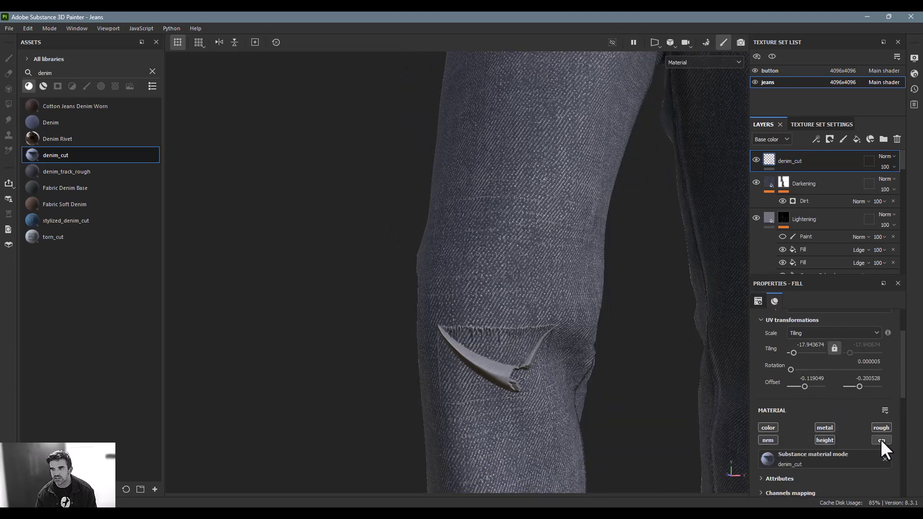
click(881, 439)
click(880, 439)
click(881, 440)
alt+drag(717, 322, 523, 314)
alt+right_drag(523, 314, 902, 355)
alt+drag(745, 337, 563, 336)
click(881, 440)
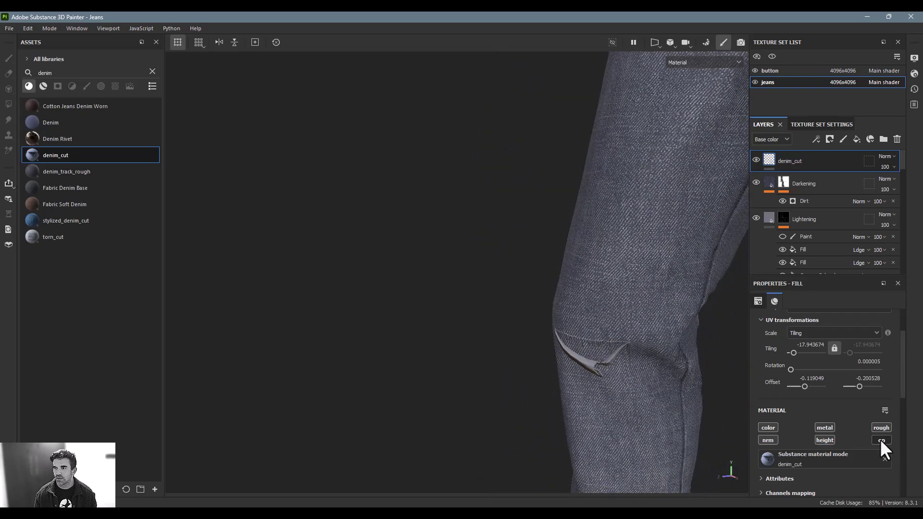
click(880, 439)
click(879, 439)
click(880, 440)
click(879, 439)
click(879, 440)
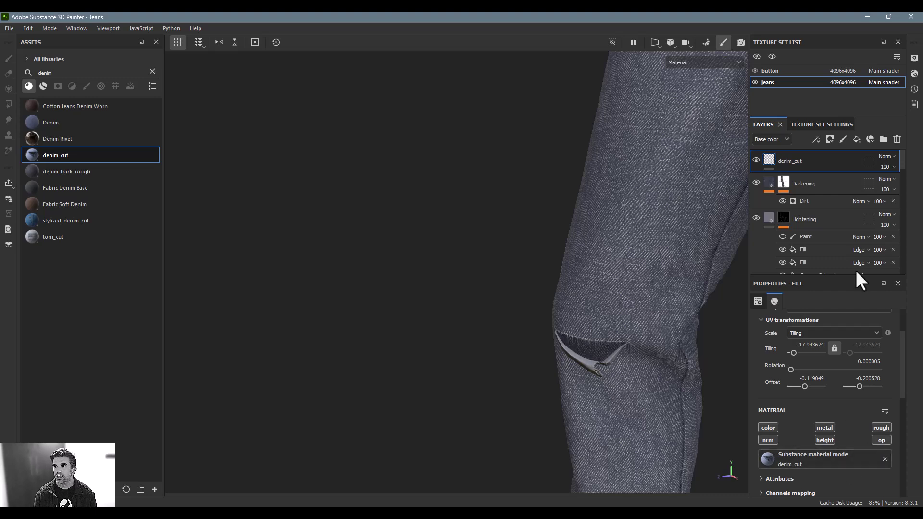
Check the channels that can be added to the jeans texture set and choose the pbr-metal-rough-with-alpha-blending shader for the Main shader.
click(833, 121)
scroll(832, 201, down, 3)
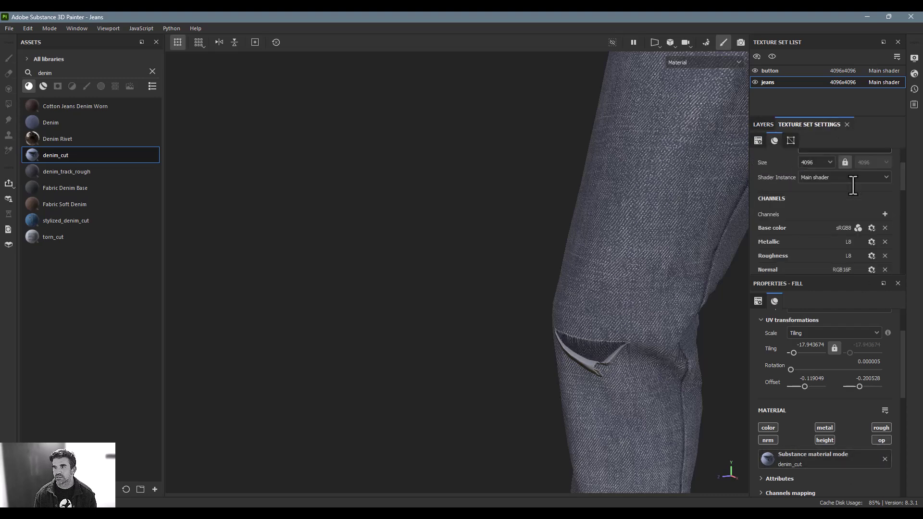
click(884, 214)
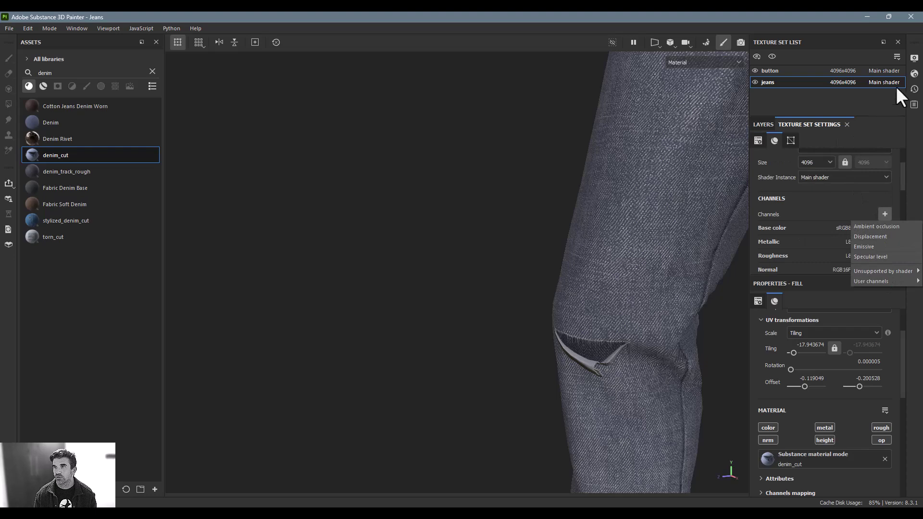
click(914, 73)
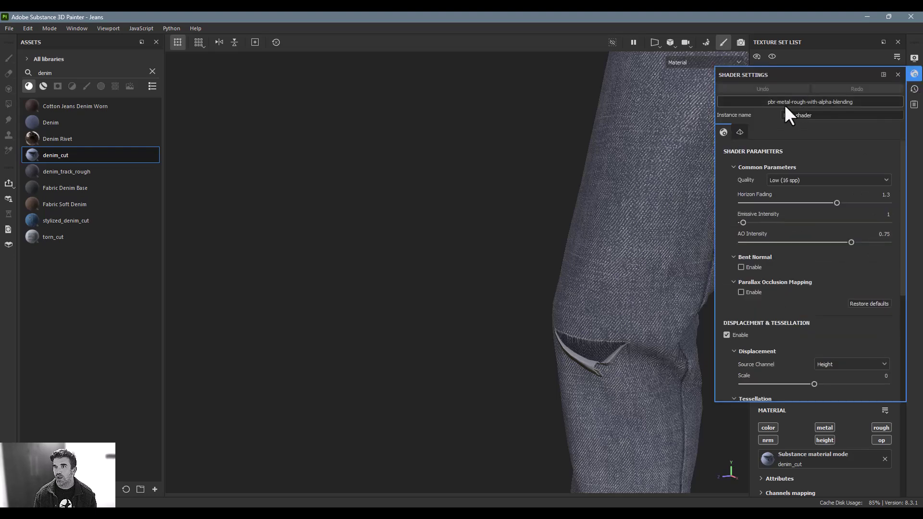
click(857, 102)
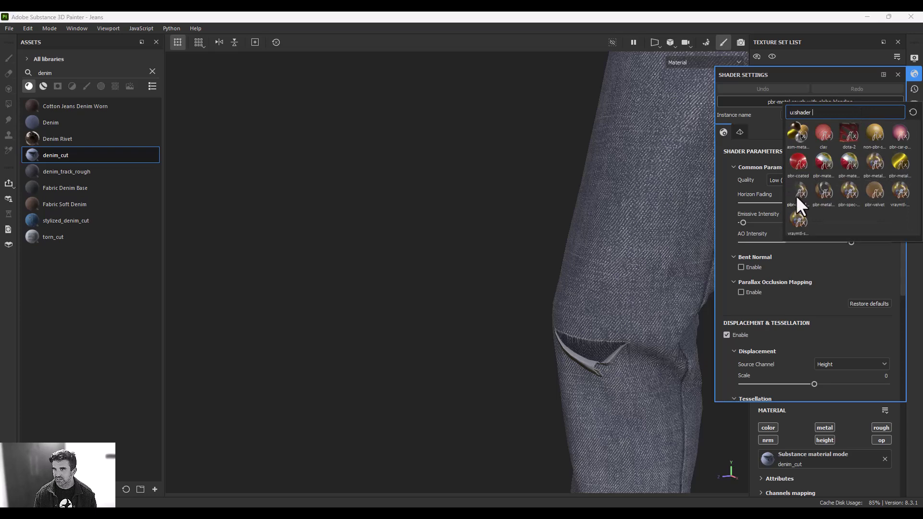
click(797, 196)
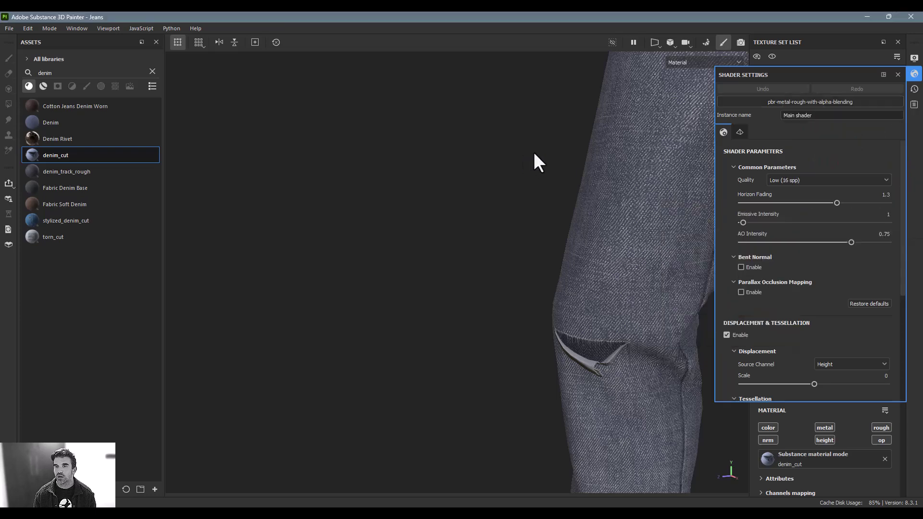
click(897, 75)
Examine how the knee cut looks on the whole jeans from several angles.
scroll(656, 161, down, 4)
alt+drag(656, 161, 691, 157)
alt+middle_drag(690, 157, 537, 141)
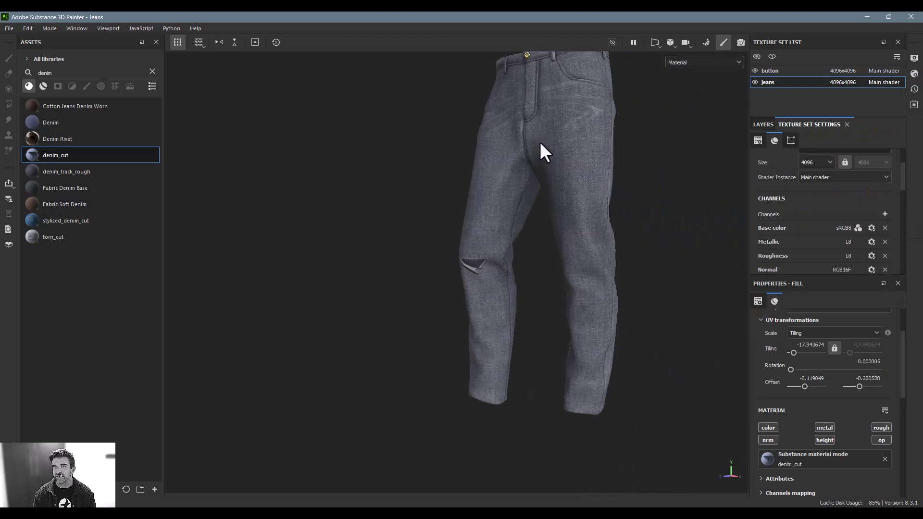
alt+drag(537, 141, 587, 137)
alt+middle_drag(544, 165, 561, 152)
alt+right_drag(562, 152, 593, 149)
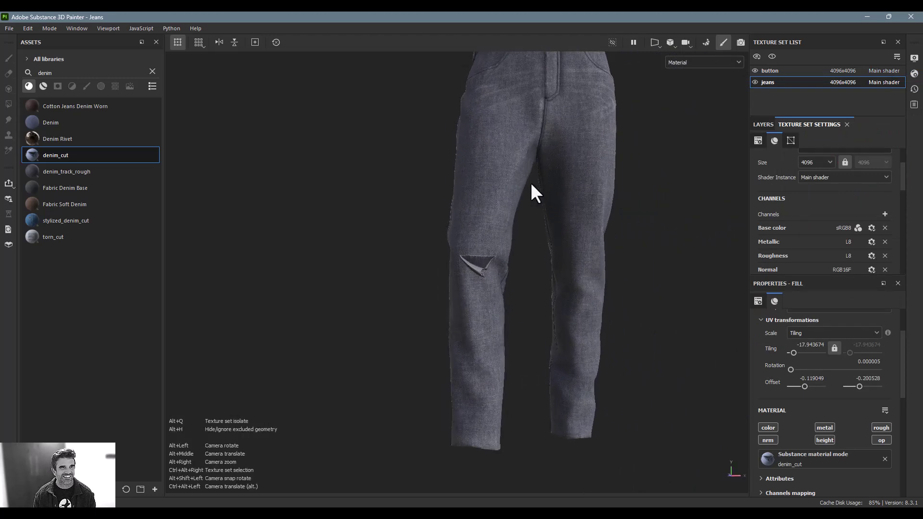
alt+drag(505, 214, 471, 252)
alt+right_drag(471, 252, 509, 275)
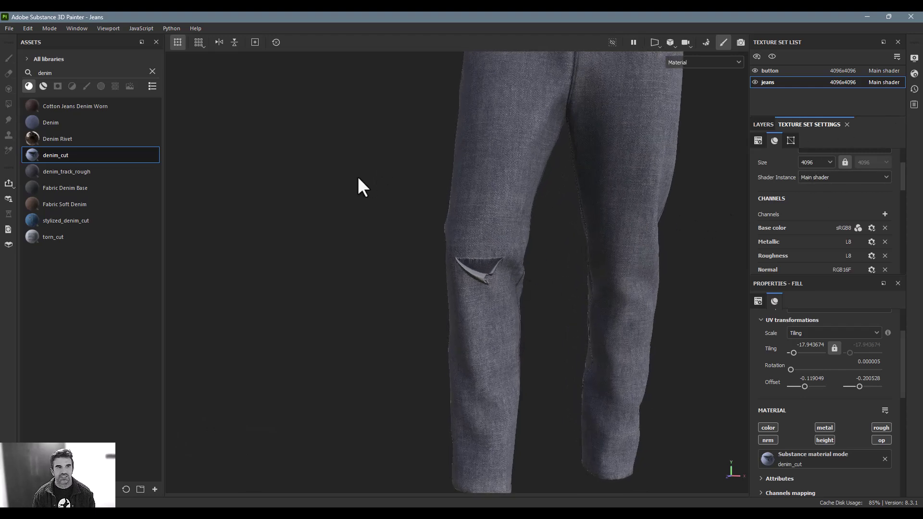
Add torn_cut to the jeans as a fill layer, show the 3D and UV views together and set its UV Wrap to None.
drag(53, 235, 488, 180)
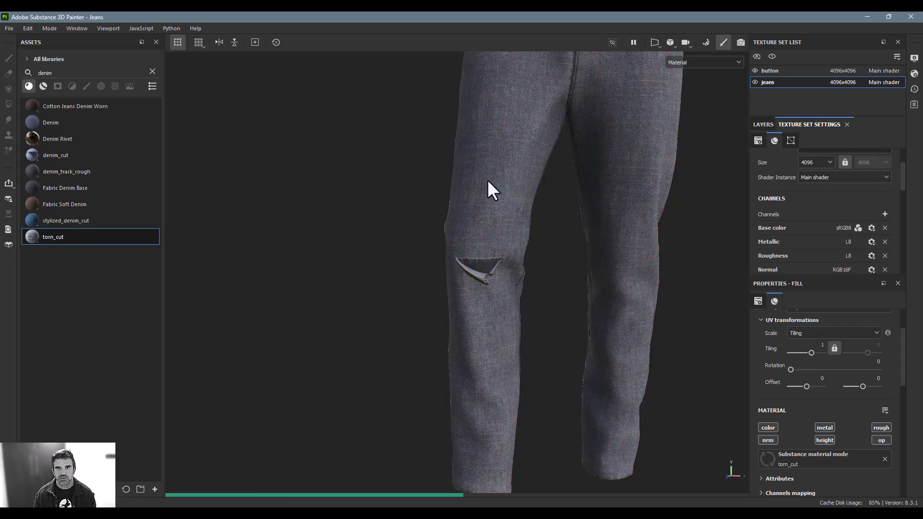
key(F1)
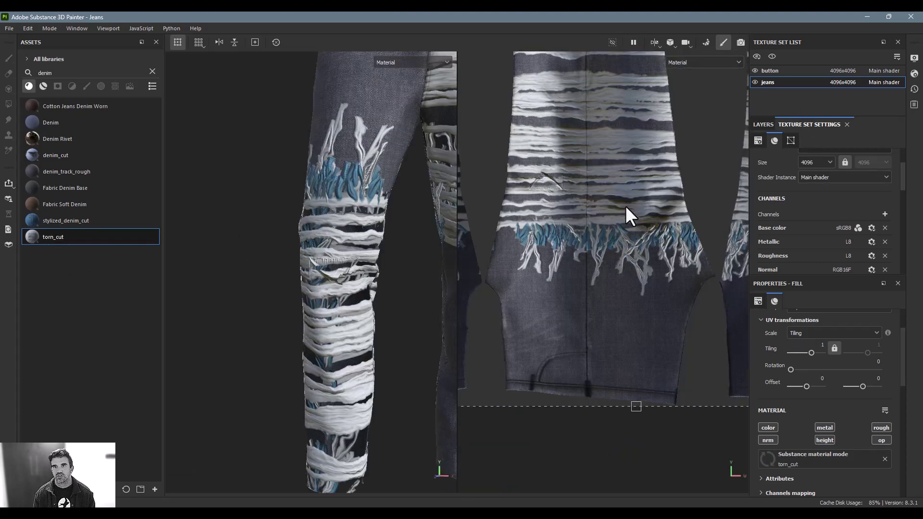
scroll(625, 206, down, 6)
drag(666, 298, 532, 138)
drag(716, 138, 623, 238)
scroll(827, 345, up, 1)
click(827, 336)
click(812, 350)
Scale the torn_cut projection to about -5.77 tiling over the knee area and hide the denim_cut layer.
scroll(619, 269, up, 4)
drag(629, 204, 592, 241)
drag(568, 273, 692, 219)
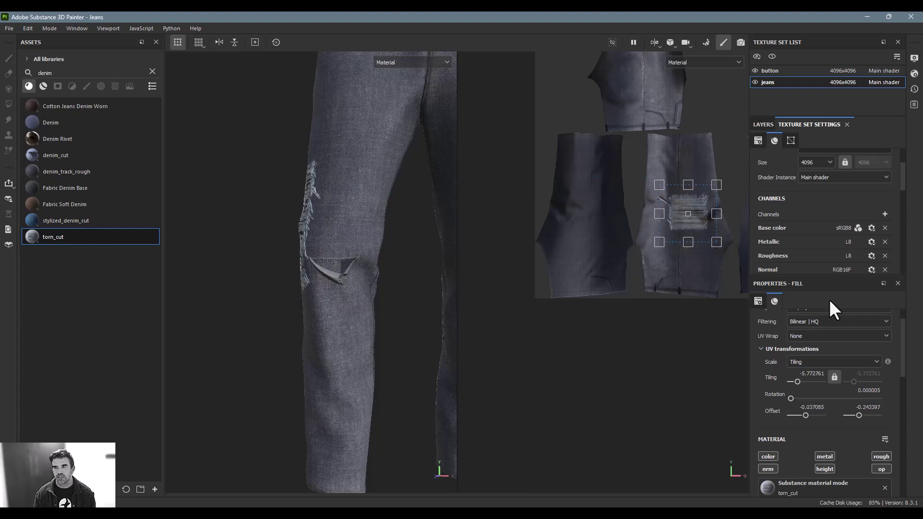
click(763, 124)
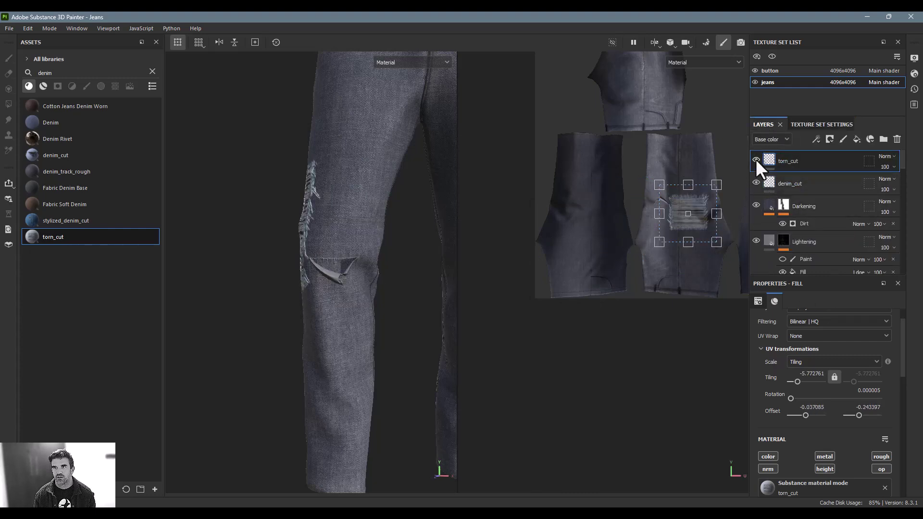
click(755, 182)
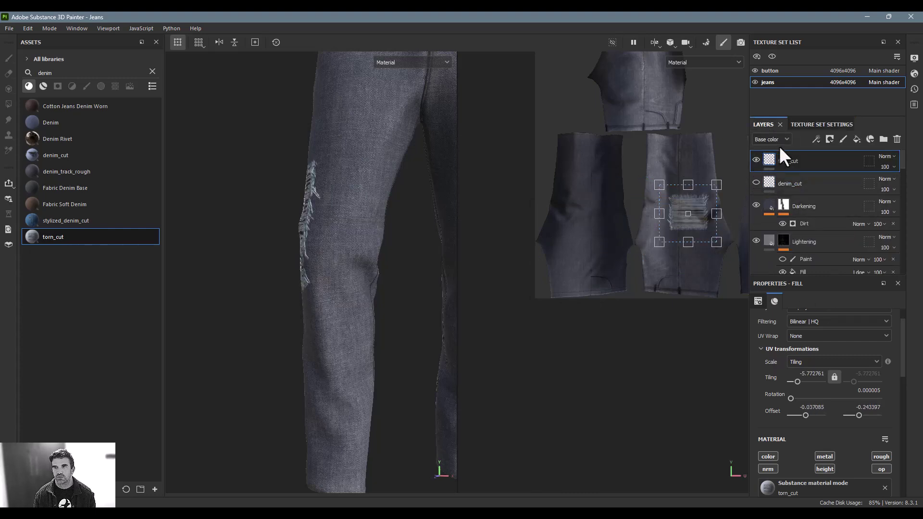
Position the torn_cut on the leg front just above the knee with about -10.01 tiling and offsets of about -0.123 and -0.271.
click(807, 124)
scroll(706, 198, up, 2)
drag(731, 166, 686, 208)
drag(674, 240, 656, 237)
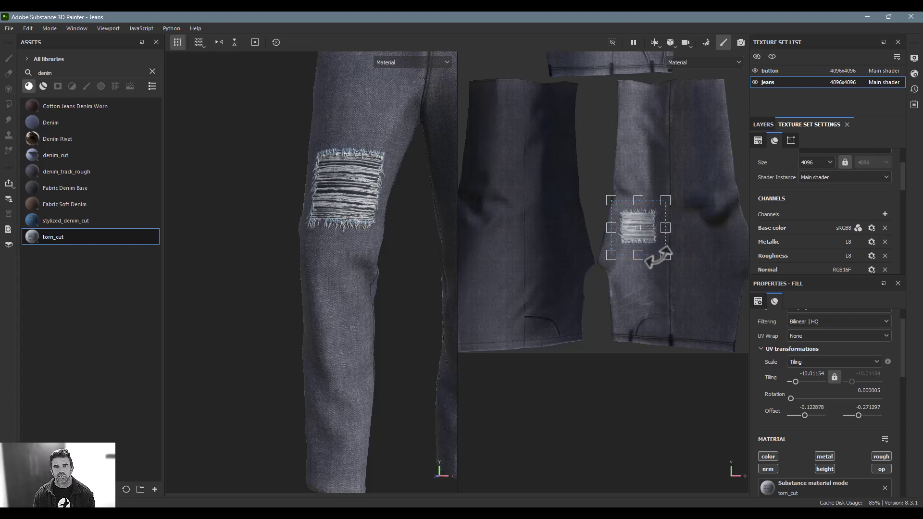
Narrow the torn_cut to a Mask Input Size X of 0.36 and set its Strings Length to 0.22.
scroll(882, 439, down, 5)
drag(855, 405, 810, 407)
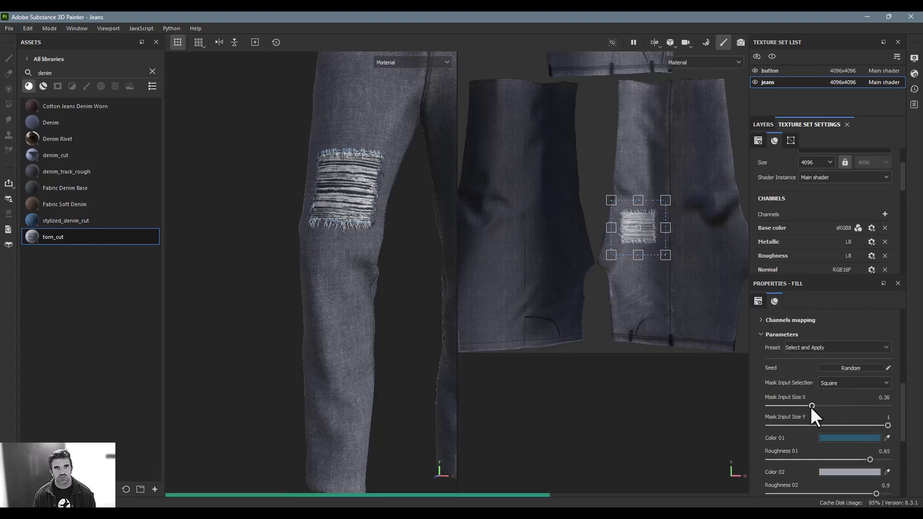
scroll(827, 432, down, 5)
drag(819, 417, 795, 418)
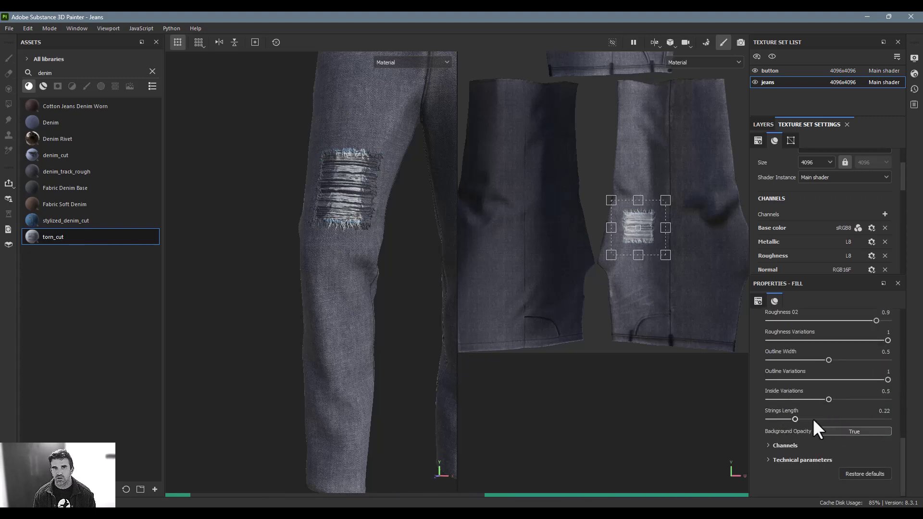
scroll(830, 369, up, 10)
scroll(835, 371, down, 6)
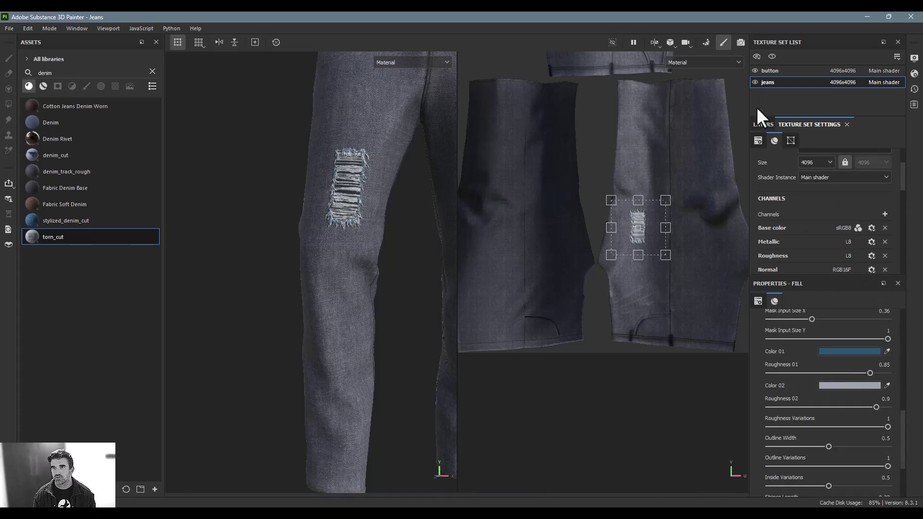
Match the torn_cut colors to the jeans by sampling Color 01 from the Darkening swatch and Color 02 from the Lightening swatch.
click(764, 124)
click(770, 207)
click(886, 384)
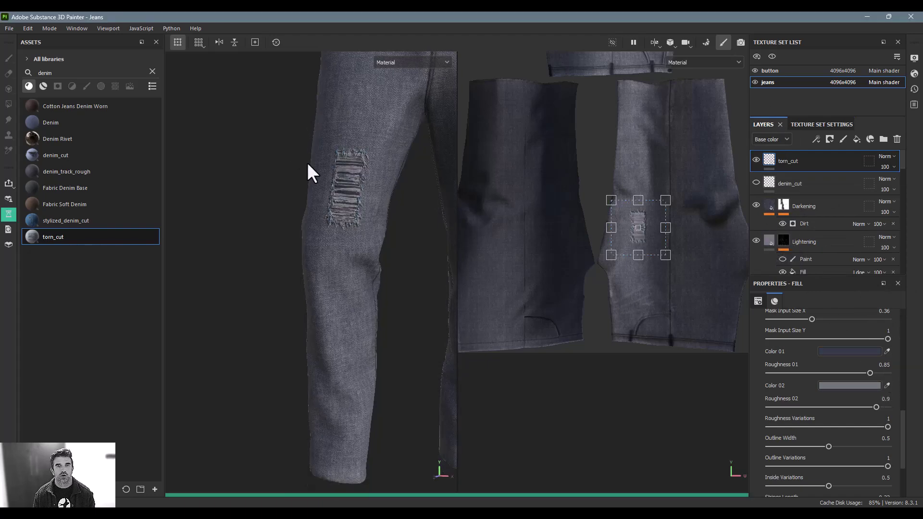
Examine the recolored torn cut above the knee from several angles in the 3D view alone, along with its material channels.
alt+drag(313, 160, 385, 171)
key(F2)
scroll(428, 211, down, 3)
scroll(411, 185, up, 3)
alt+middle_drag(483, 201, 503, 36)
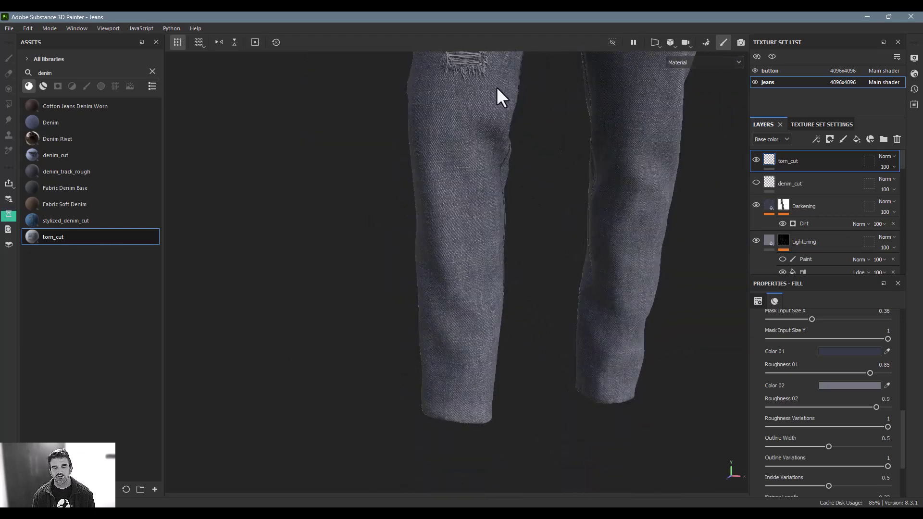
alt+drag(503, 37, 434, 345)
alt+drag(561, 314, 486, 319)
alt+middle_drag(509, 149, 483, 314)
alt+drag(365, 236, 549, 261)
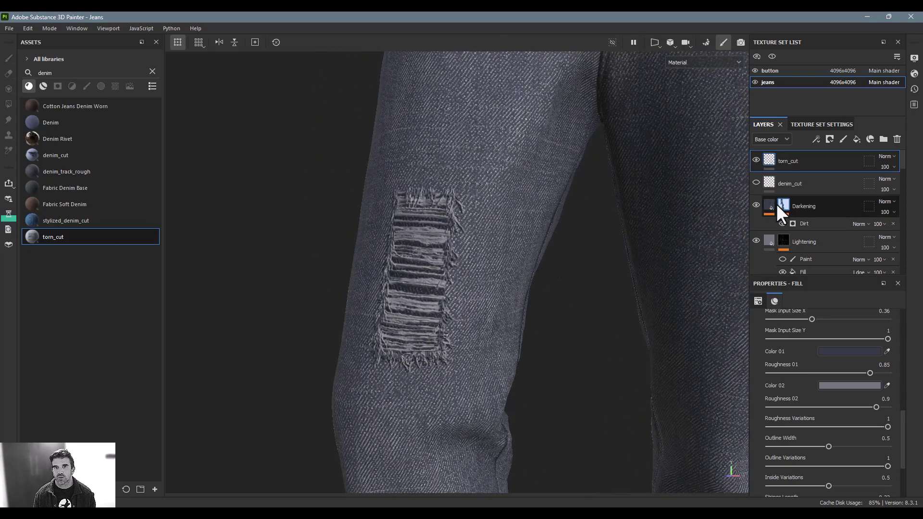
alt+drag(537, 210, 615, 227)
scroll(642, 232, down, 1)
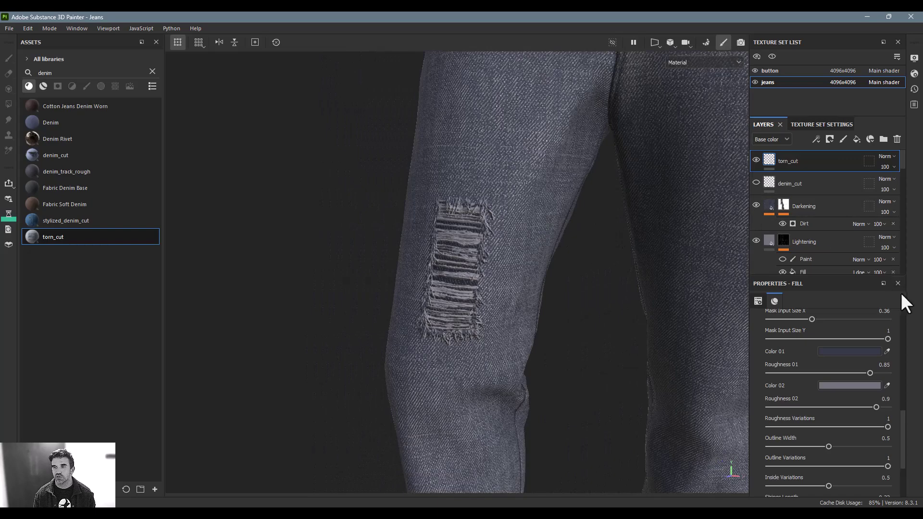
scroll(870, 356, up, 6)
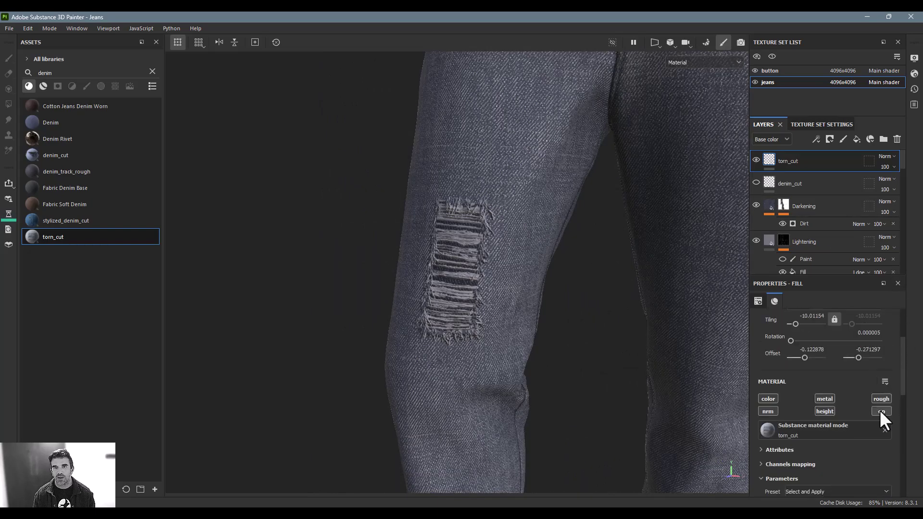
Examine the torn cut, the lower legs and the waist area of the jeans from several angles in the 3D view.
alt+drag(613, 161, 510, 200)
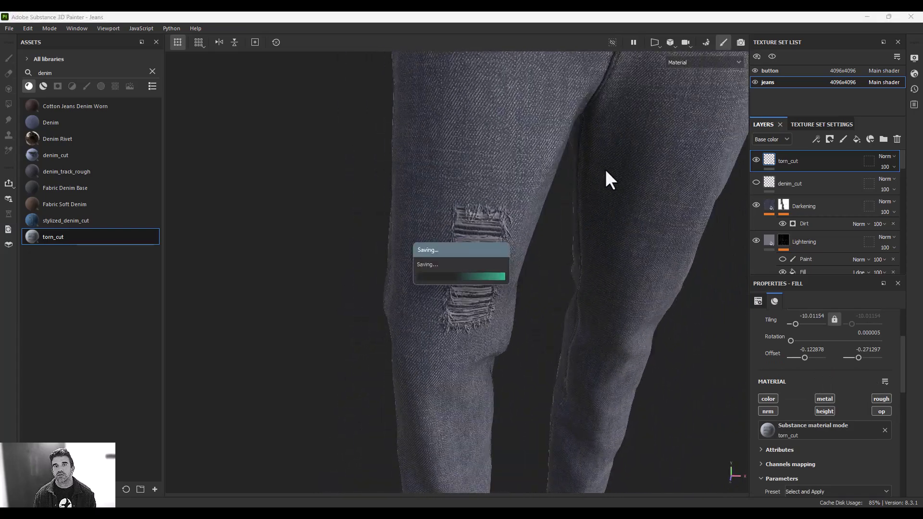
alt+drag(612, 163, 548, 171)
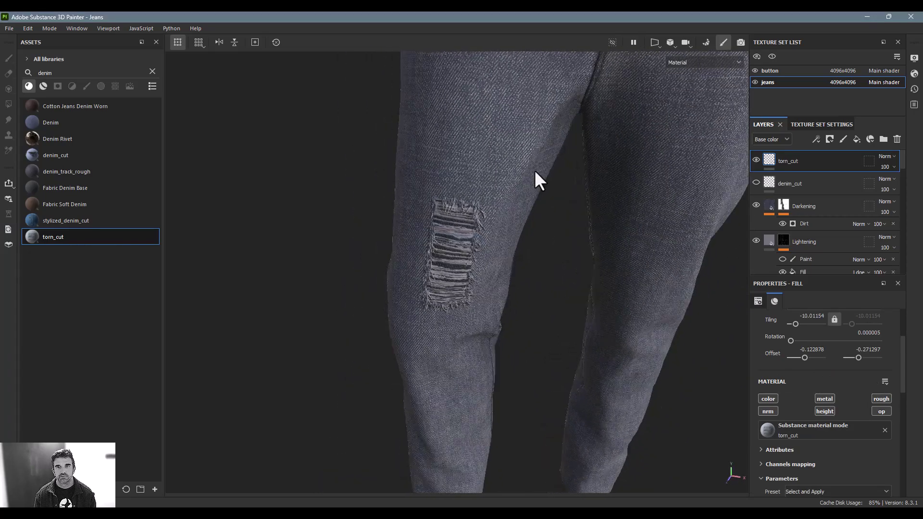
scroll(548, 171, down, 6)
alt+middle_drag(610, 178, 555, 269)
alt+drag(558, 278, 557, 239)
alt+middle_drag(493, 289, 533, 183)
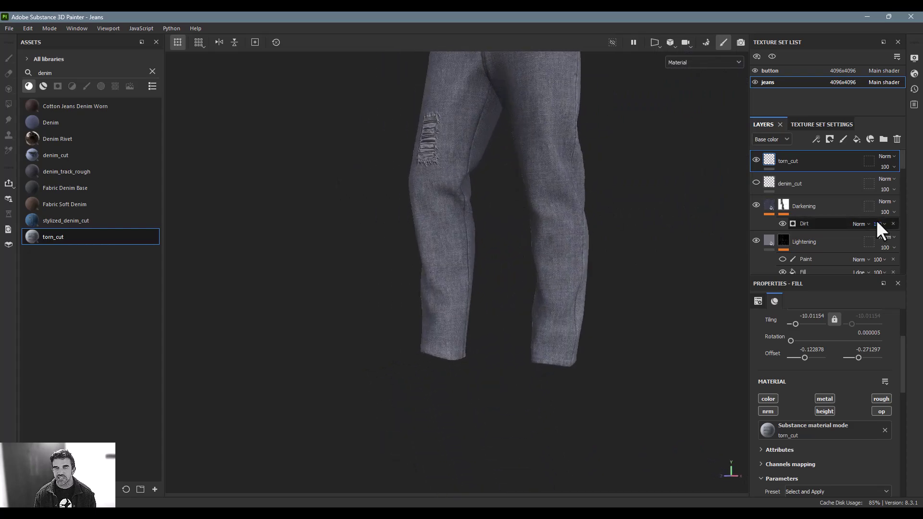
scroll(603, 153, up, 2)
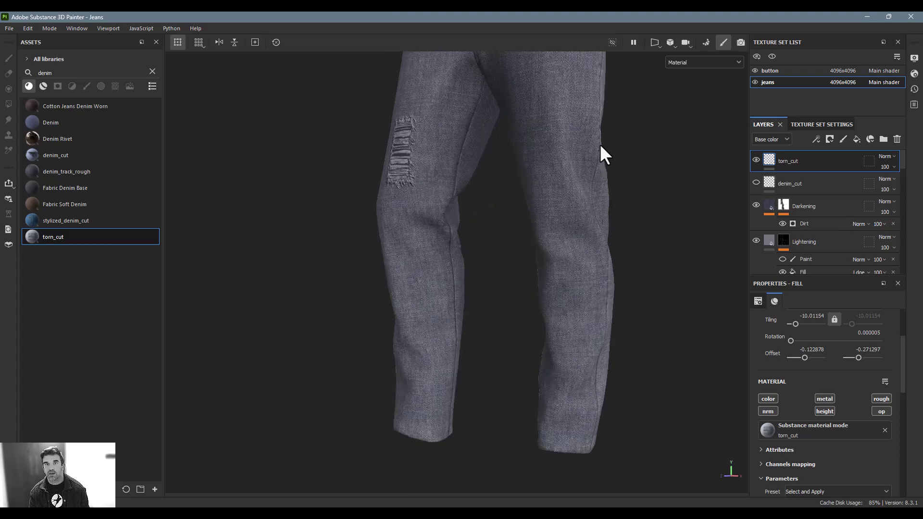
alt+middle_drag(565, 110, 556, 219)
alt+drag(556, 219, 564, 194)
scroll(568, 202, up, 5)
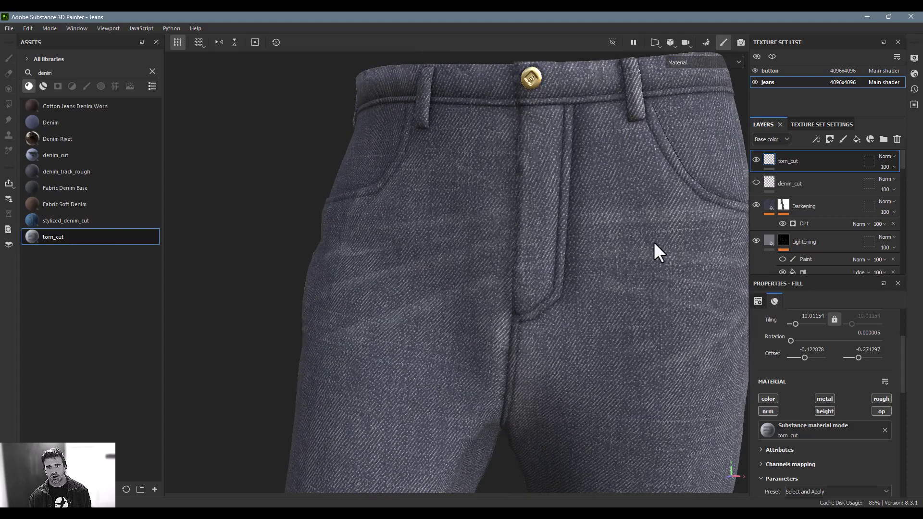
alt+drag(662, 208, 536, 233)
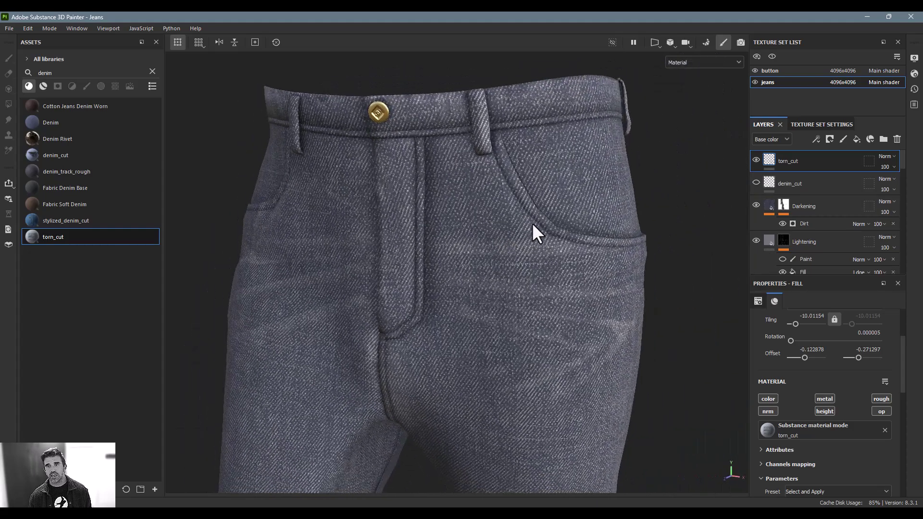
Add a paint layer above torn_cut and try the Stitches Complex brush along the curved front pocket edge.
click(843, 138)
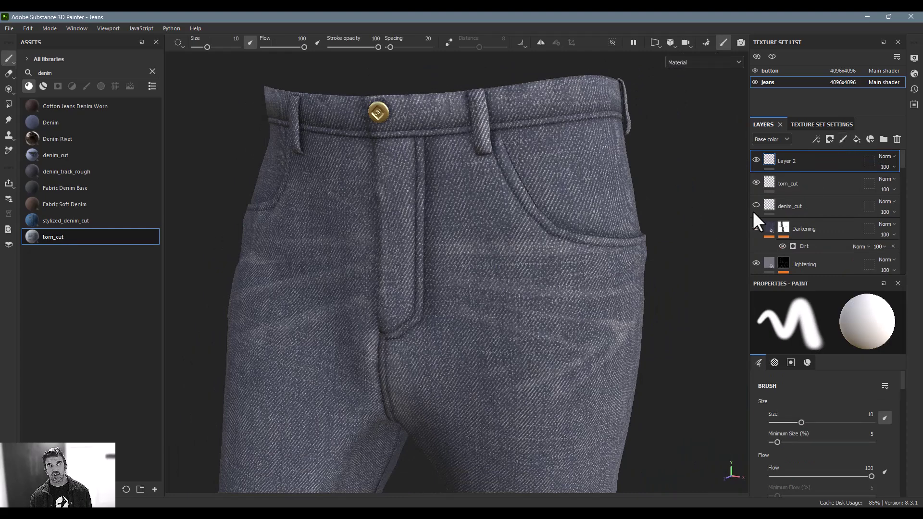
click(153, 72)
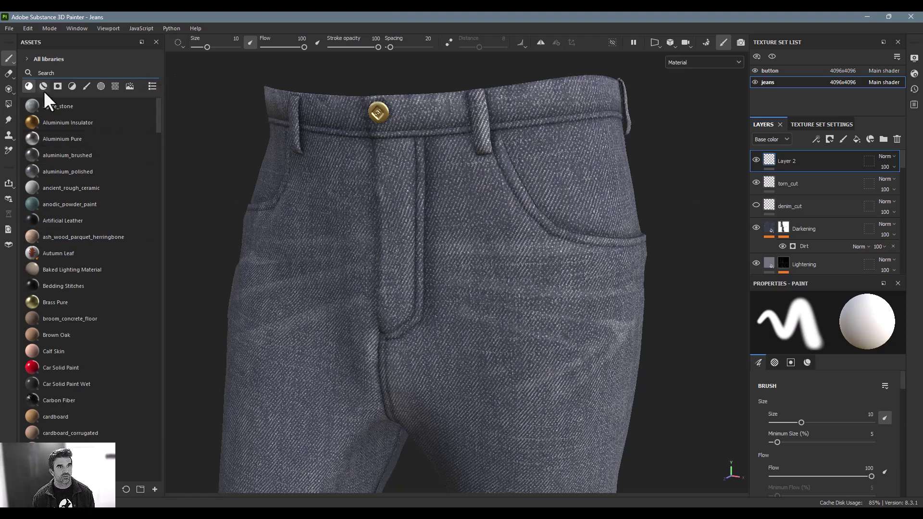
click(86, 87)
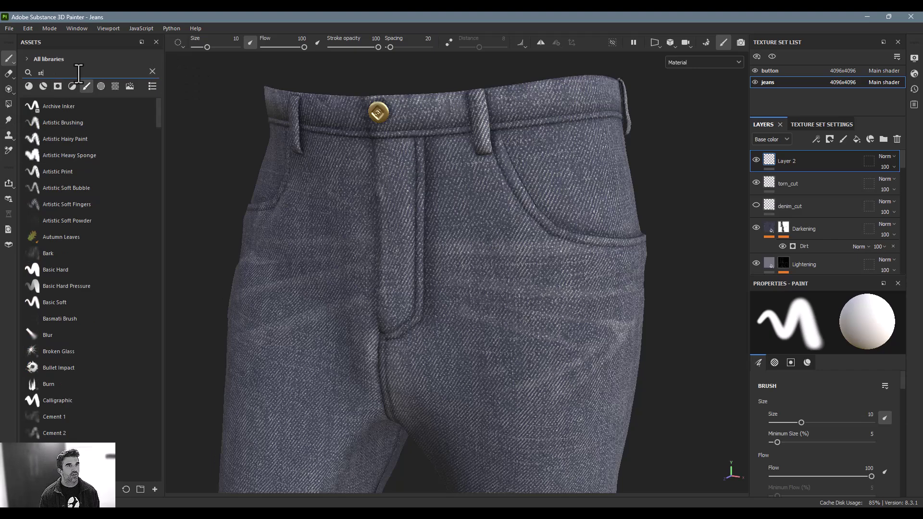
text(itch)
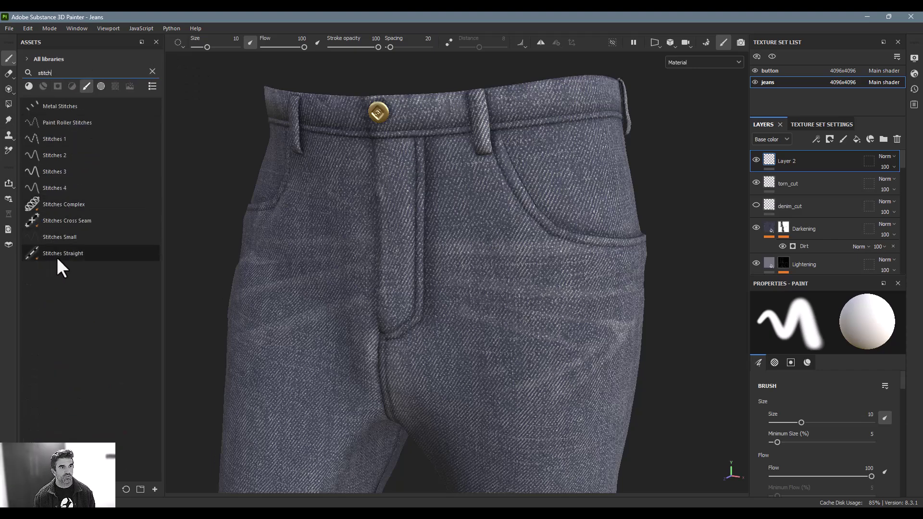
click(68, 205)
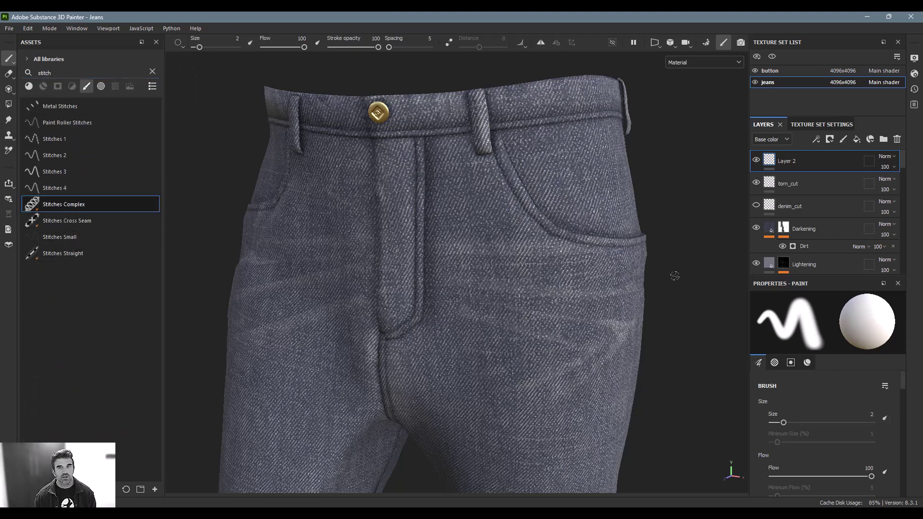
mouse_move(501, 170)
mouse_down()
mouse_move(536, 226)
mouse_move(587, 250)
mouse_move(639, 251)
mouse_up()
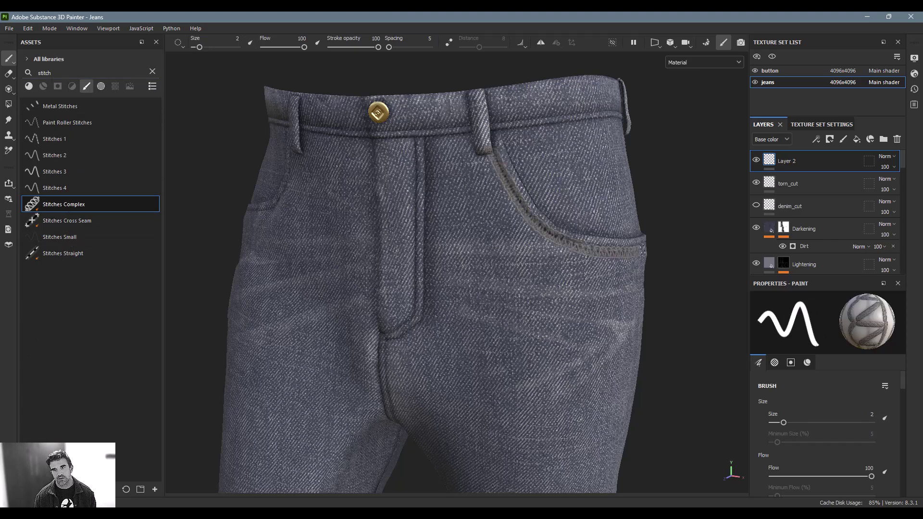
key(ctrl+z)
Set the stitch brush's Base Color to red FF0000 and its Thread Type to 3 - Twisted Thread.
scroll(775, 384, down, 8)
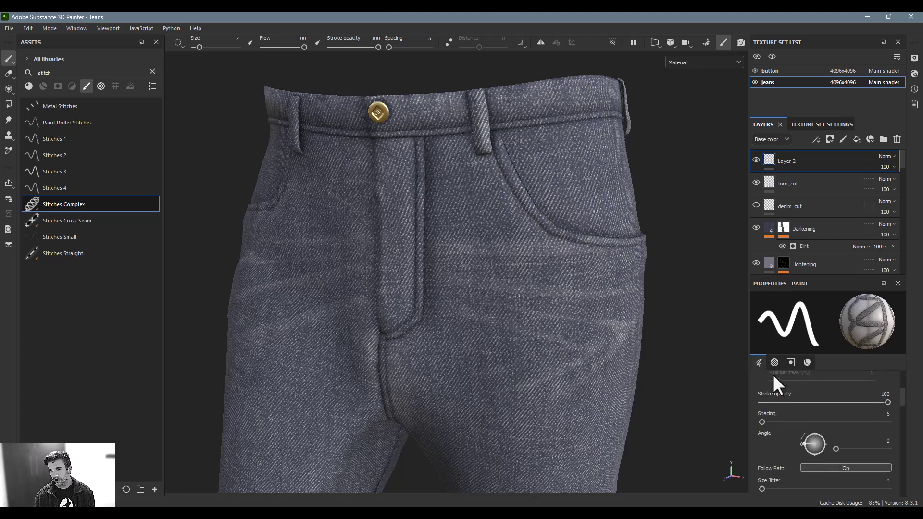
scroll(817, 440, up, 5)
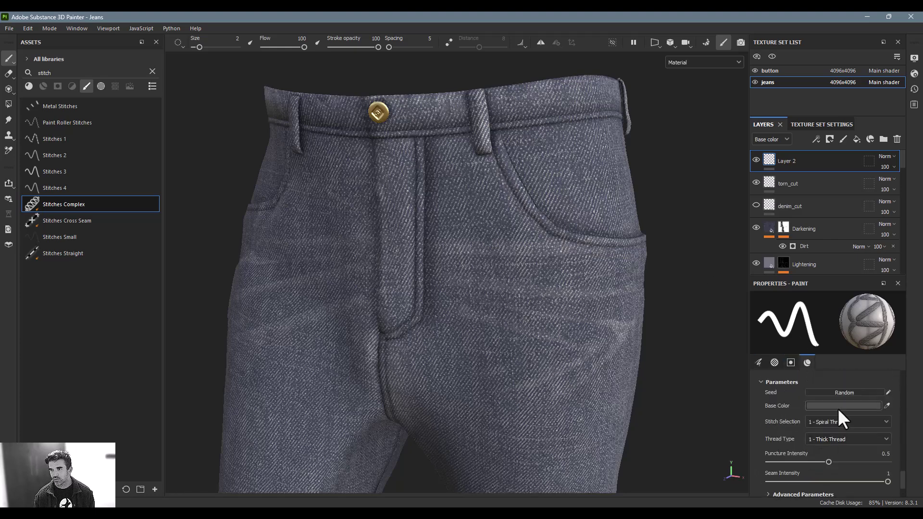
click(841, 406)
drag(793, 282, 824, 217)
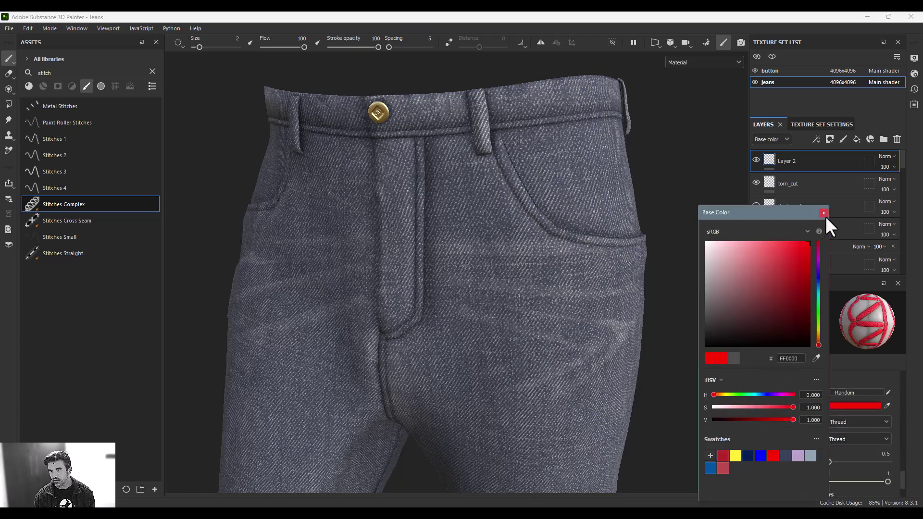
click(823, 213)
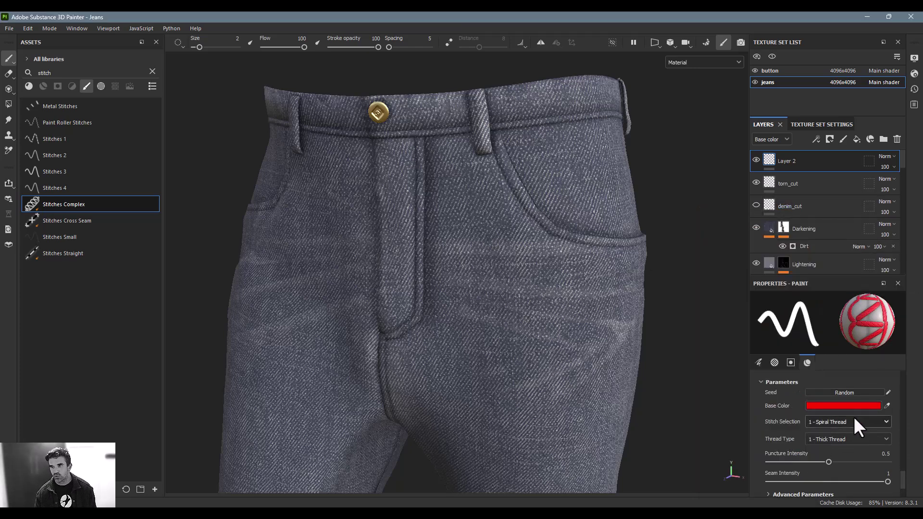
click(843, 438)
click(833, 479)
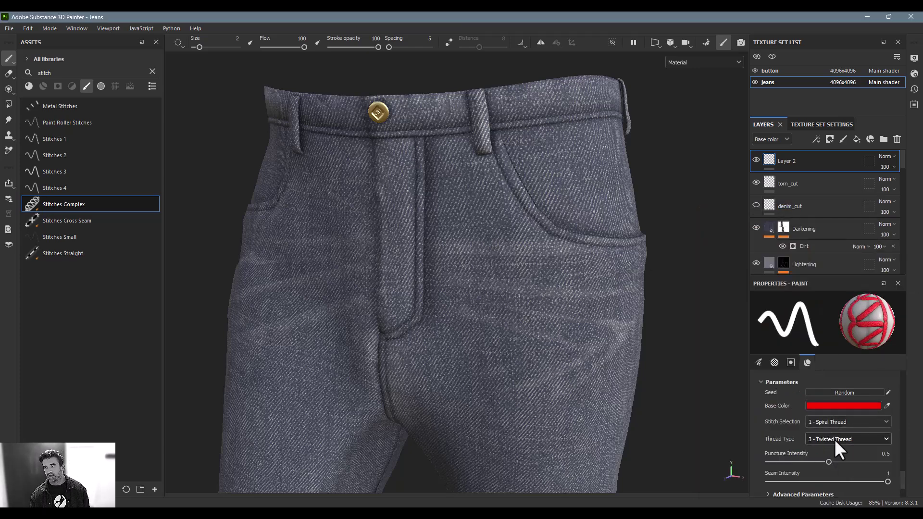
click(833, 424)
Reduce the brush size to about 1.49 and paint red stitching along the curved front pocket edge, from belt loop to side seam.
key([)
ctrl+right_drag(603, 320, 581, 320)
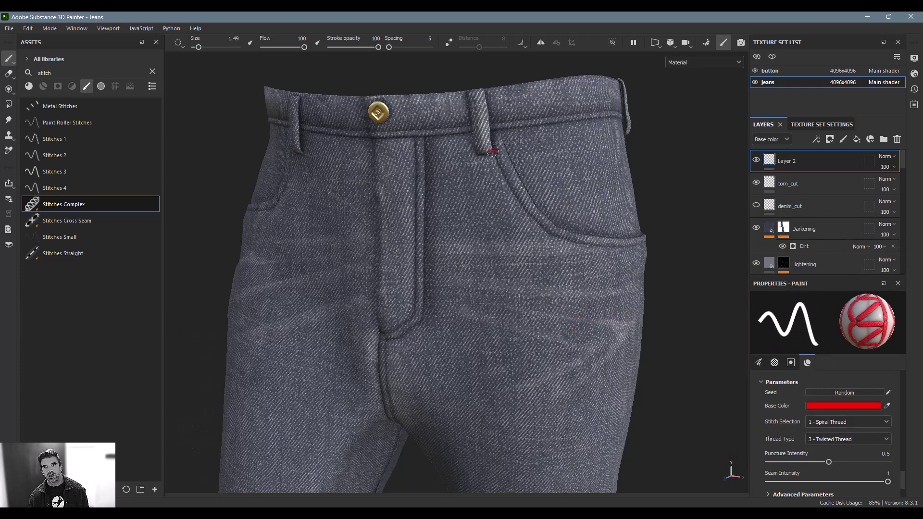
key(F1)
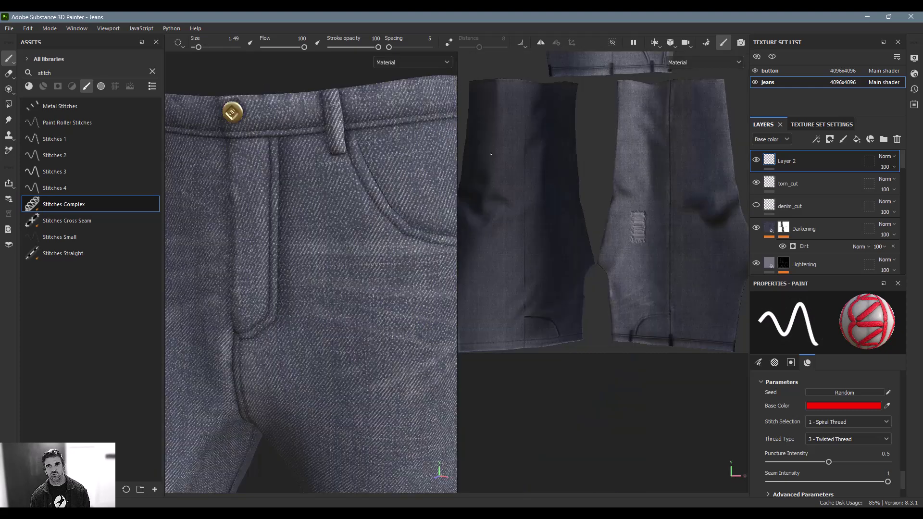
key(F2)
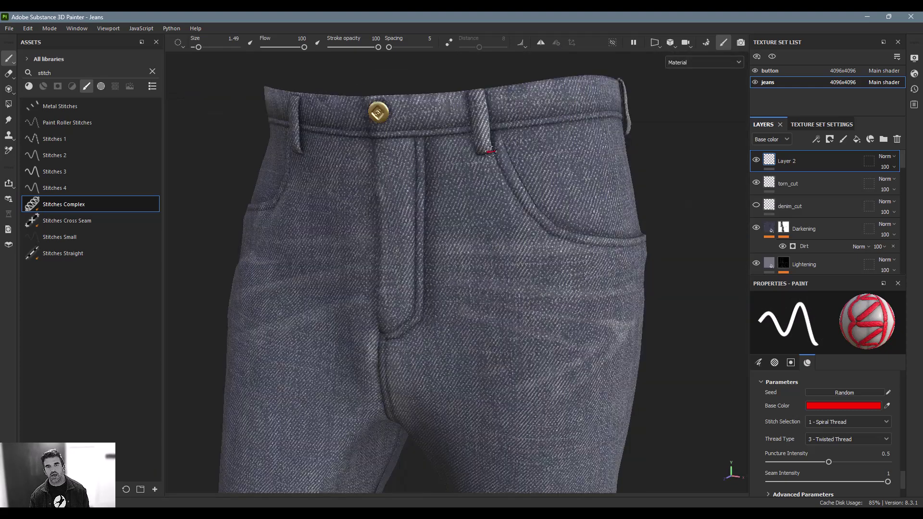
mouse_move(499, 182)
mouse_down()
mouse_move(510, 218)
mouse_move(586, 247)
mouse_move(639, 251)
mouse_up()
key(ctrl+z)
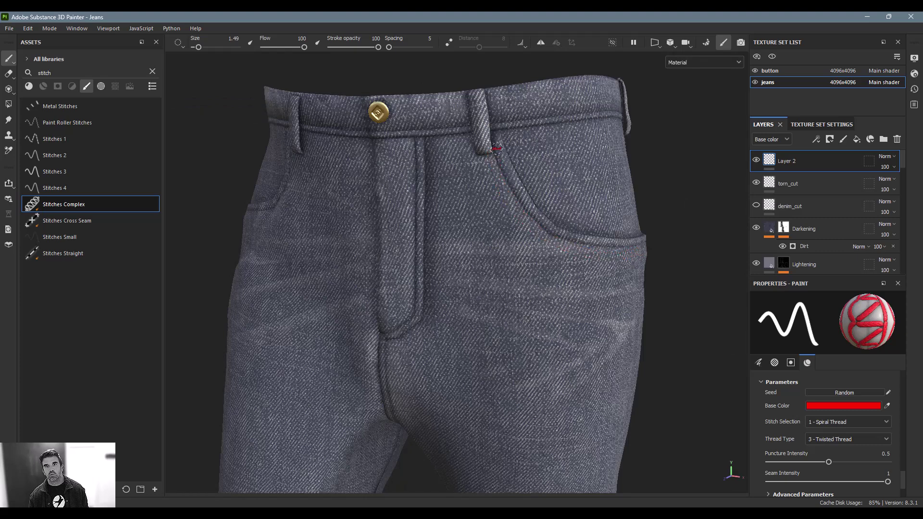
shift+click(504, 180)
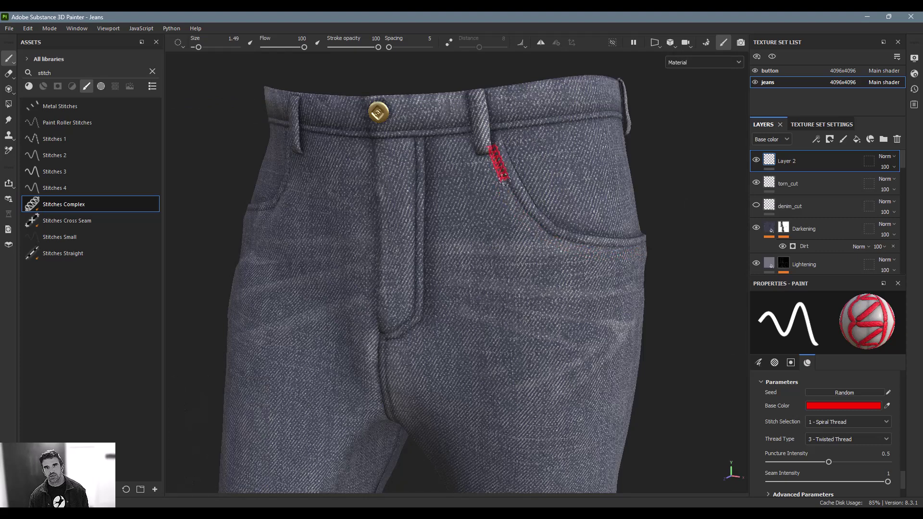
mouse_move(524, 209)
mouse_down()
mouse_move(564, 241)
mouse_move(601, 250)
mouse_move(567, 250)
mouse_move(620, 244)
mouse_up()
shift+click(612, 250)
shift+click(638, 246)
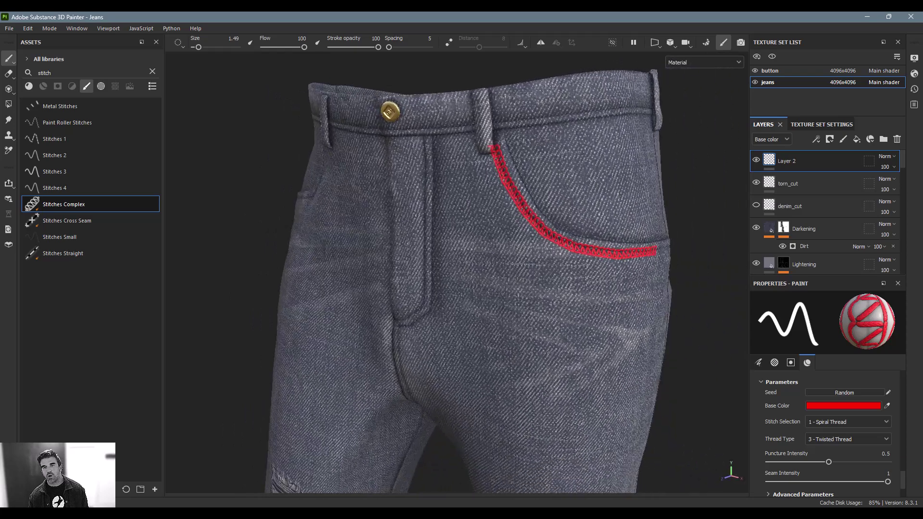
Add an HSL Perceptive filter to the stitch layer with Hue 0.794, Saturation 0.144 and Lightness 0.675.
click(829, 140)
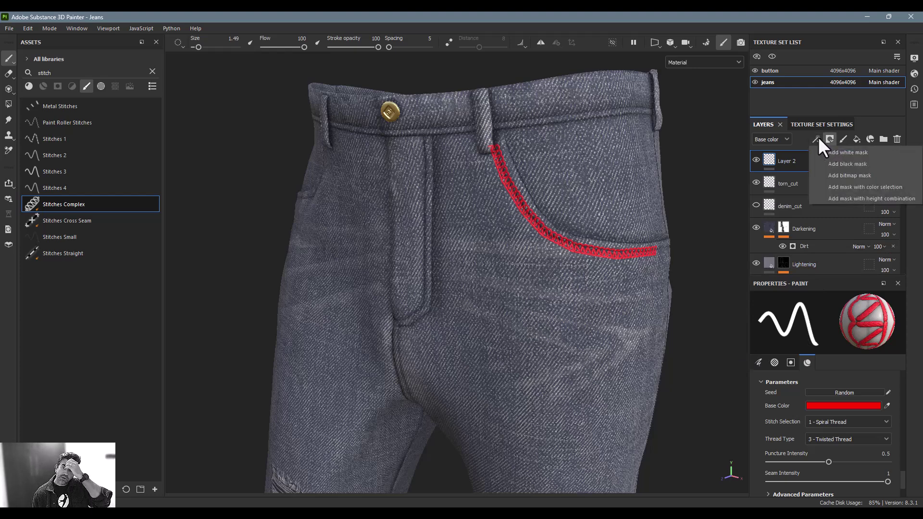
click(816, 139)
click(844, 208)
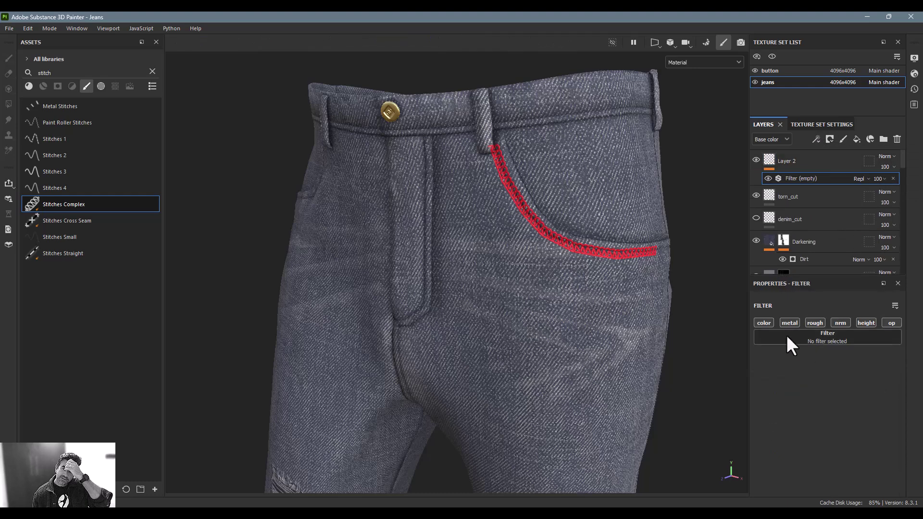
click(815, 339)
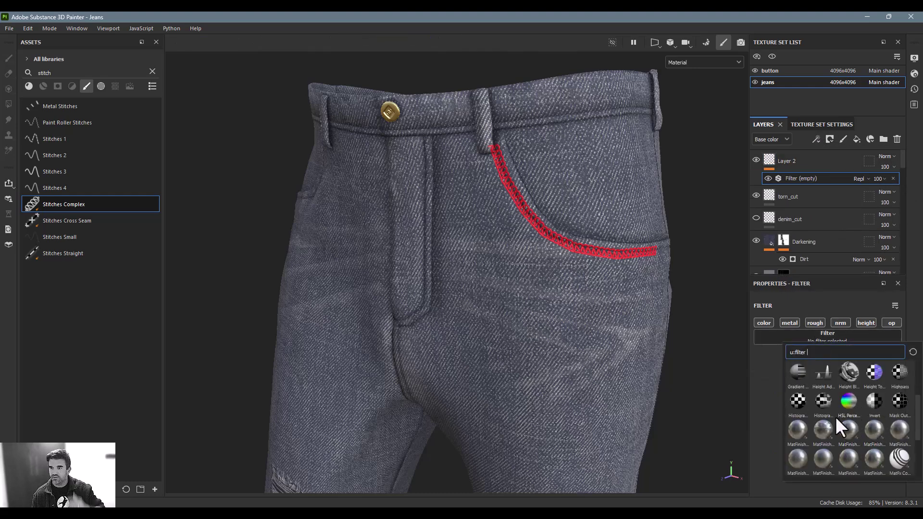
click(848, 401)
drag(815, 402, 869, 399)
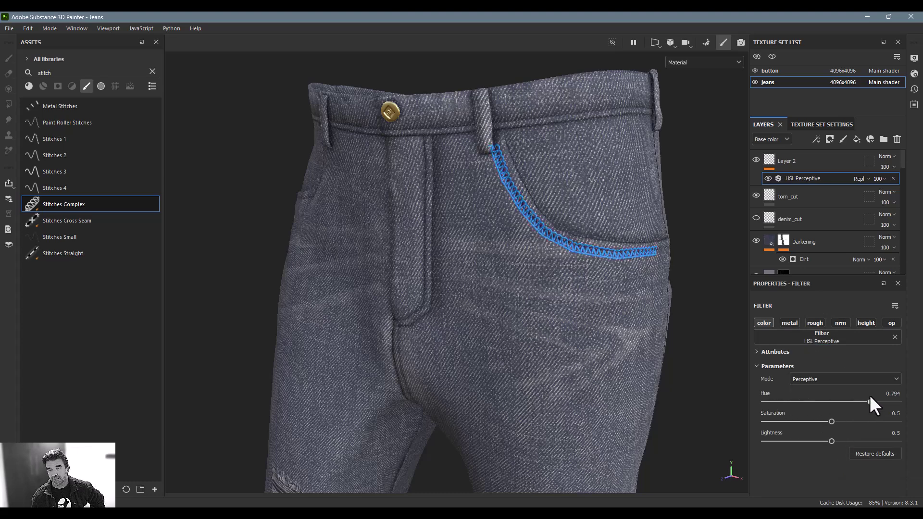
drag(831, 421, 785, 421)
drag(832, 441, 854, 442)
scroll(592, 350, down, 3)
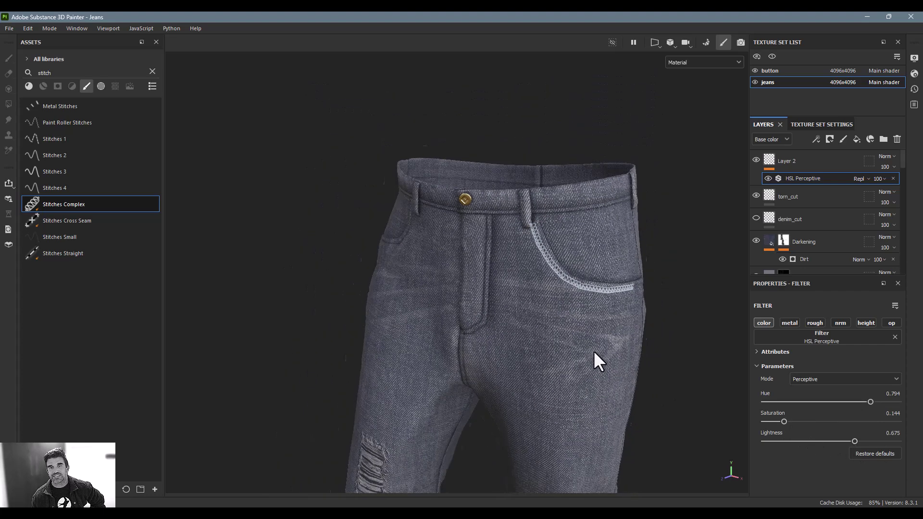
scroll(595, 352, up, 4)
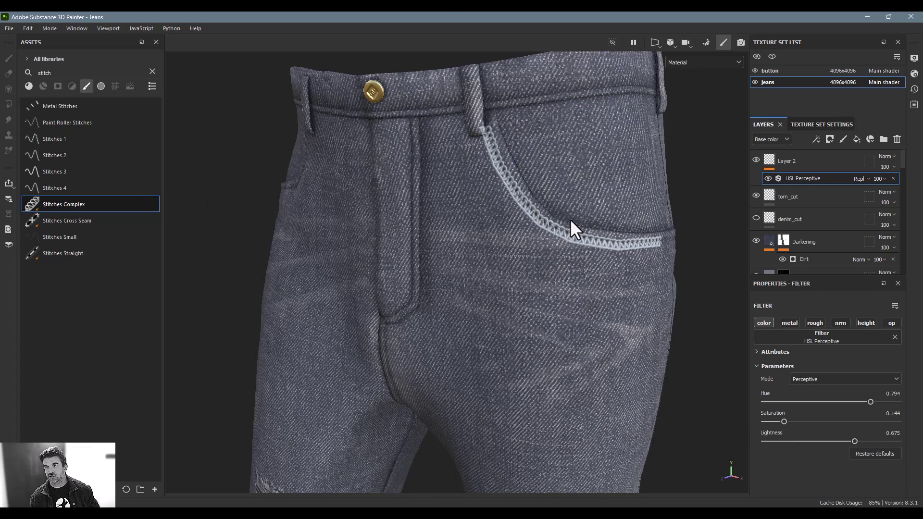
Delete the pocket stitching paint layer together with its HSL Perceptive filter.
click(832, 161)
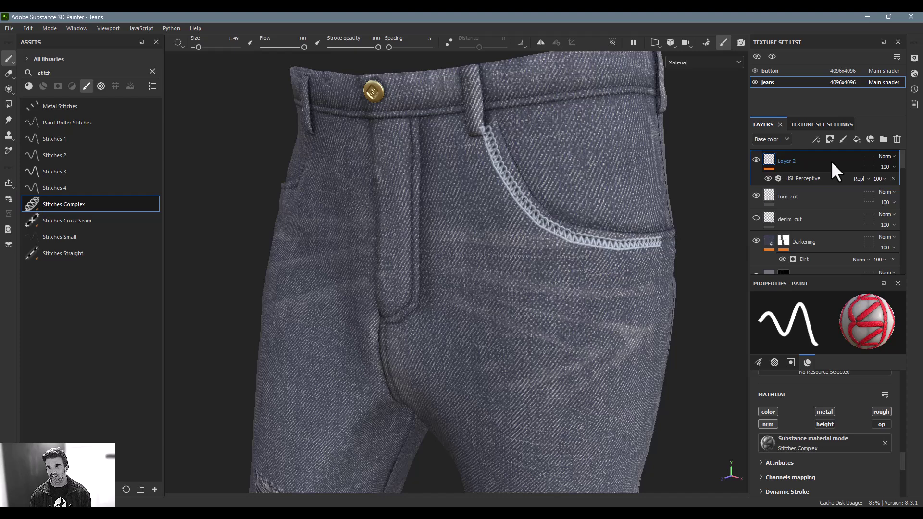
key(Delete)
scroll(816, 181, down, 3)
scroll(817, 180, up, 3)
scroll(797, 180, down, 1)
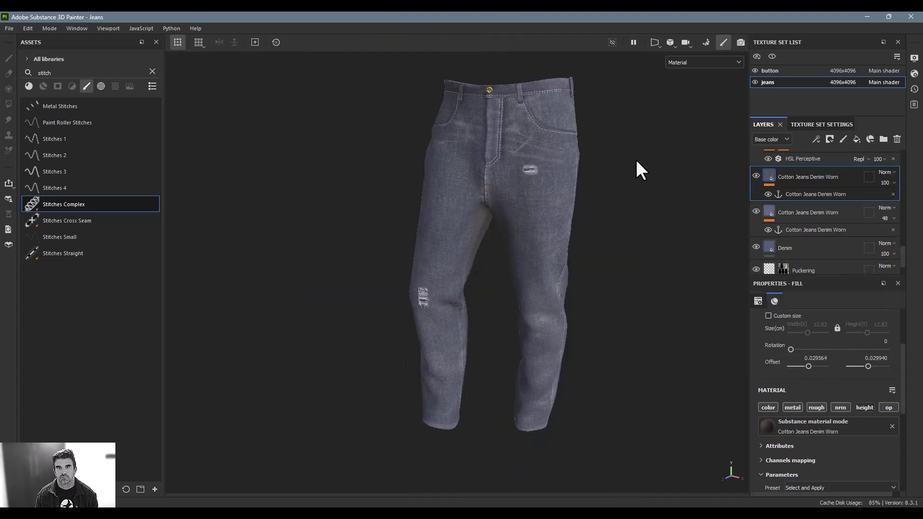
Hide the layers from Fraying down through Lighter Seams, keeping the base denim layers on the jeans.
alt+right_drag(543, 131, 584, 140)
alt+drag(586, 140, 551, 167)
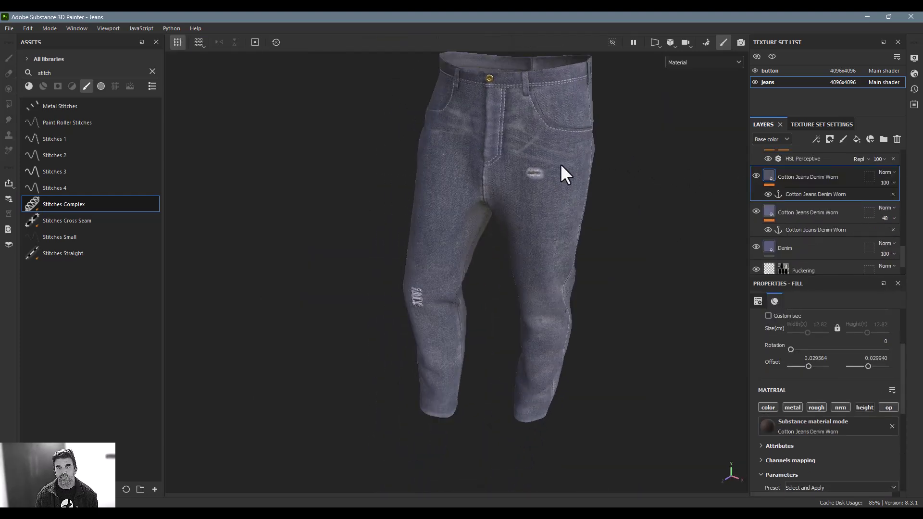
scroll(785, 200, up, 4)
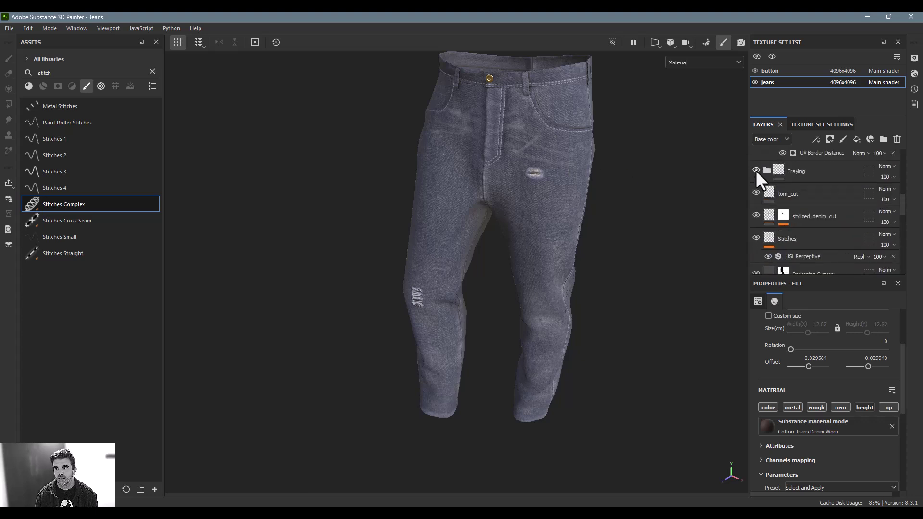
scroll(757, 211, down, 3)
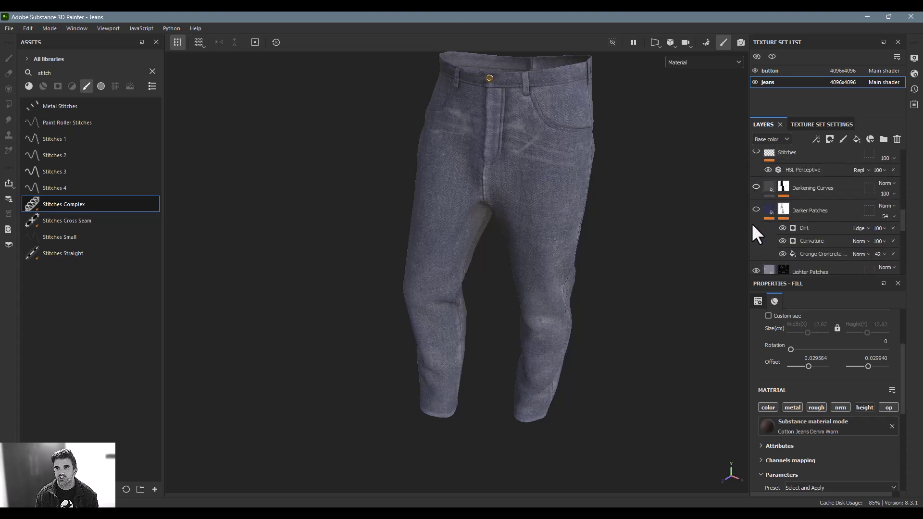
scroll(753, 221, down, 2)
scroll(758, 235, down, 3)
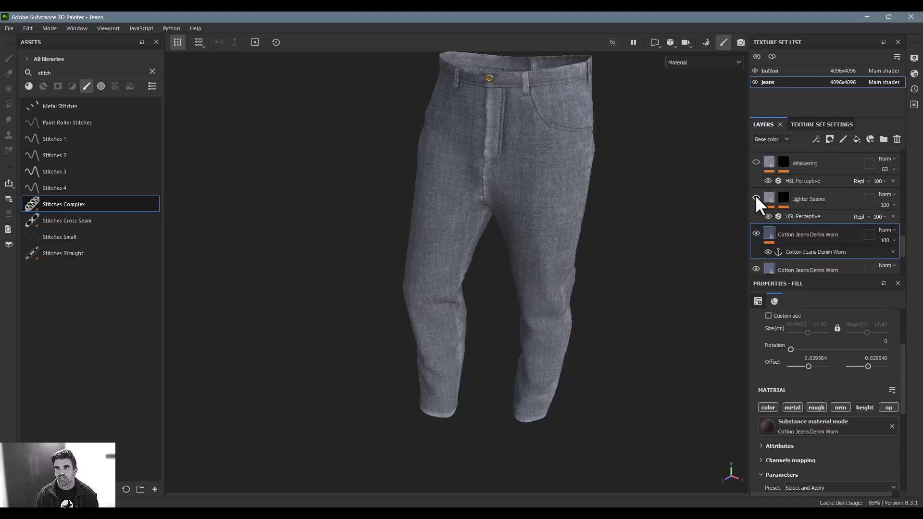
click(756, 197)
click(756, 235)
scroll(755, 220, down, 2)
scroll(754, 219, up, 2)
click(756, 234)
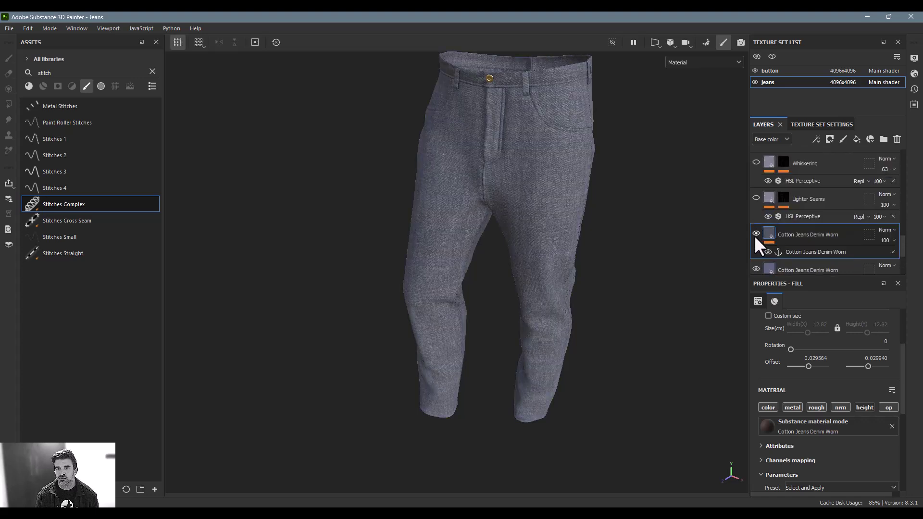
Show the Lighter Seams layer and toggle the Puckering layer to compare its effect on the fabric.
click(757, 197)
alt+drag(596, 185, 567, 154)
scroll(842, 212, down, 3)
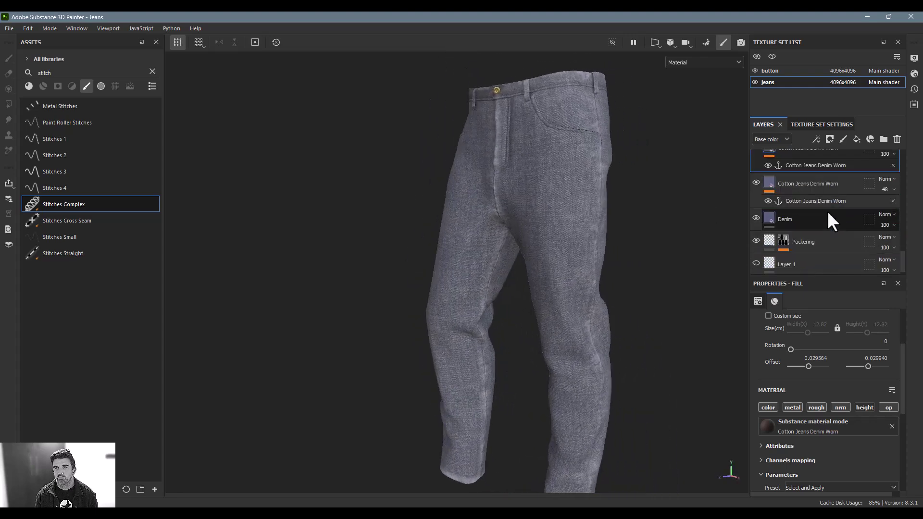
click(755, 240)
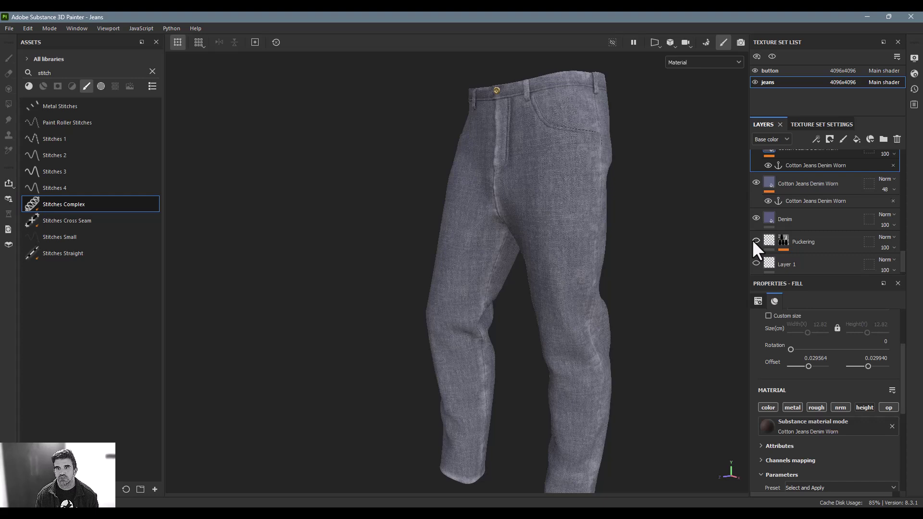
scroll(769, 226, up, 3)
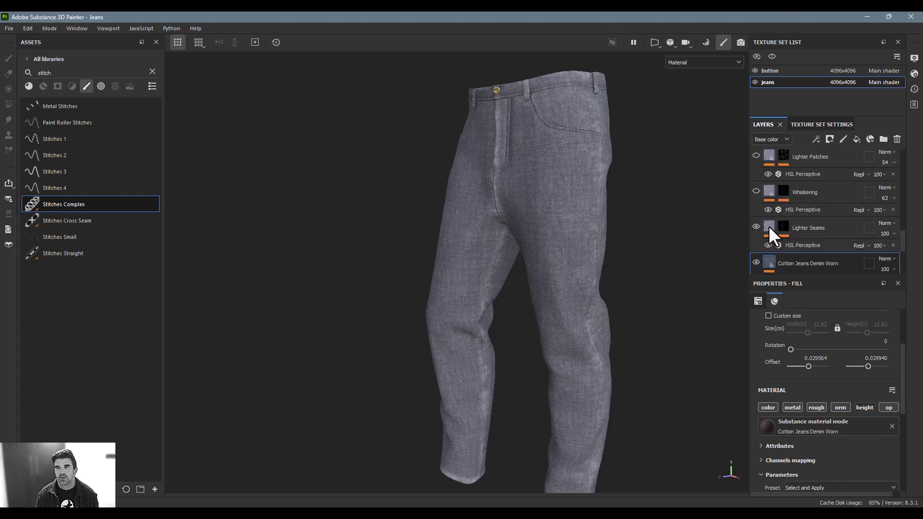
Show the Whiskering and Lighter Patches layers on the jeans.
click(755, 191)
alt+drag(673, 181, 601, 181)
click(755, 155)
Show the Darker Patches and Darkening Curves layers to add the darker wear.
scroll(818, 175, up, 2)
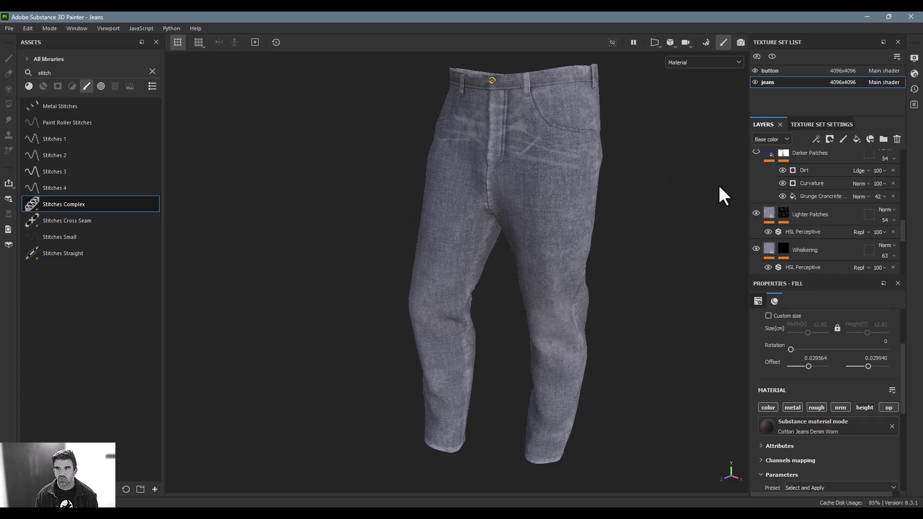
click(755, 151)
alt+drag(639, 150, 596, 167)
scroll(801, 192, up, 3)
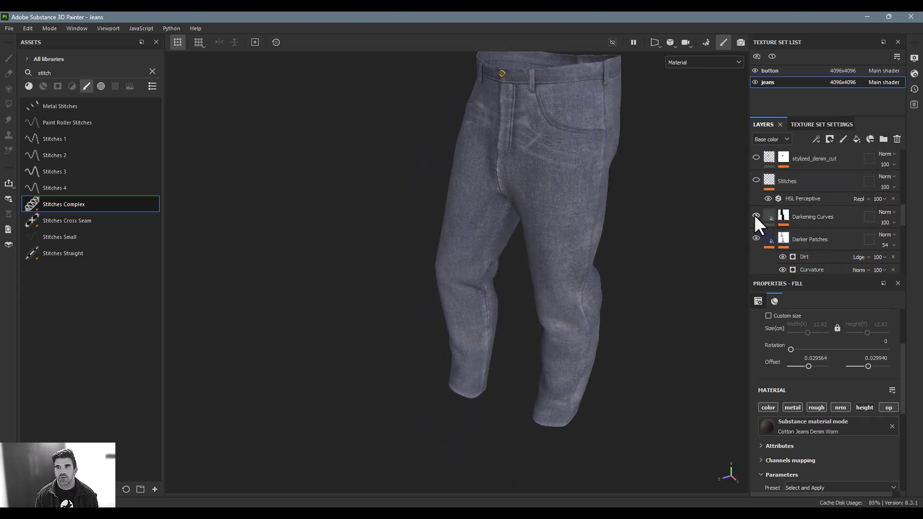
alt+drag(566, 219, 647, 185)
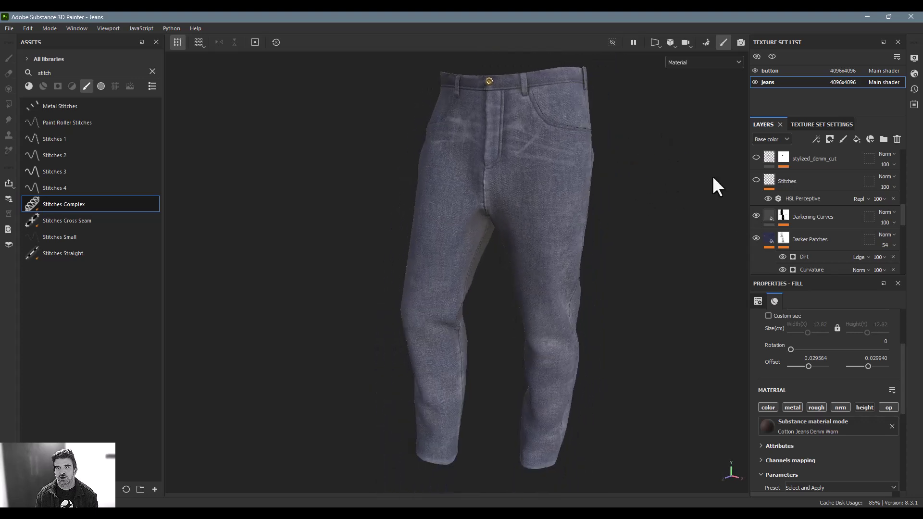
Show the Stitches and stylized_denim_cut layers, toggle torn_cut for comparison and leave it hidden.
scroll(820, 196, up, 1)
click(756, 209)
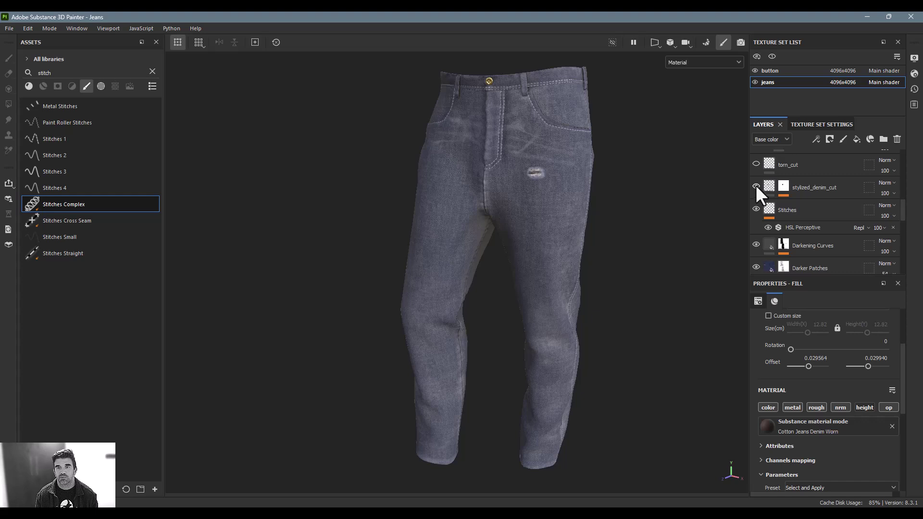
click(755, 164)
click(756, 164)
click(755, 164)
click(755, 164)
alt+drag(532, 195, 572, 185)
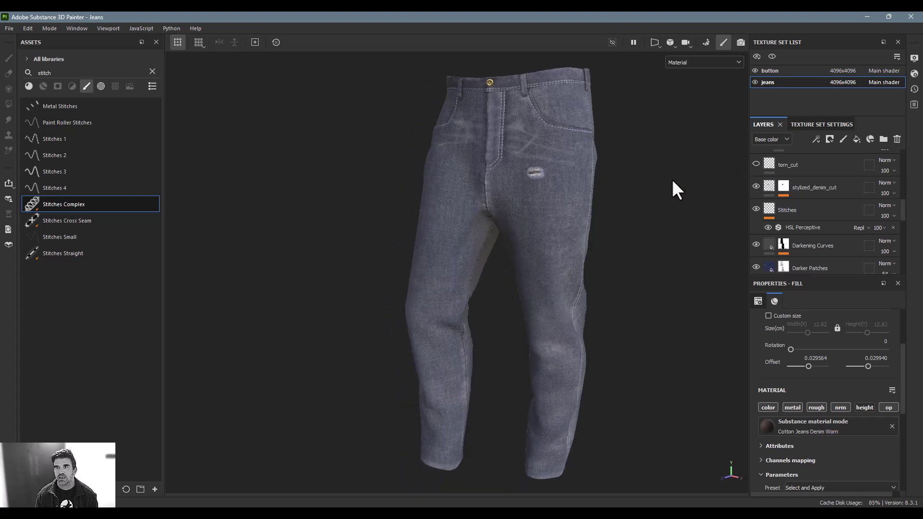
Show the Fraying folder and examine the frayed leg hems up close from several angles.
scroll(804, 188, up, 5)
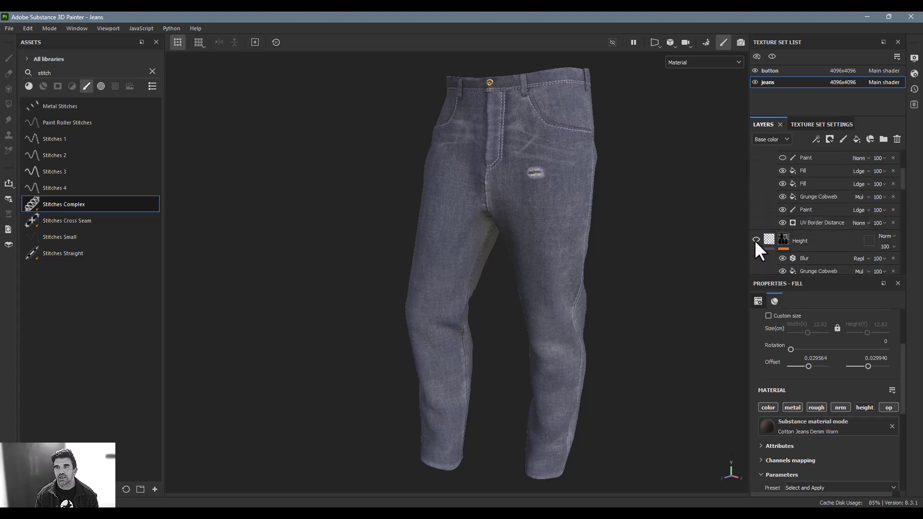
scroll(771, 239, down, 4)
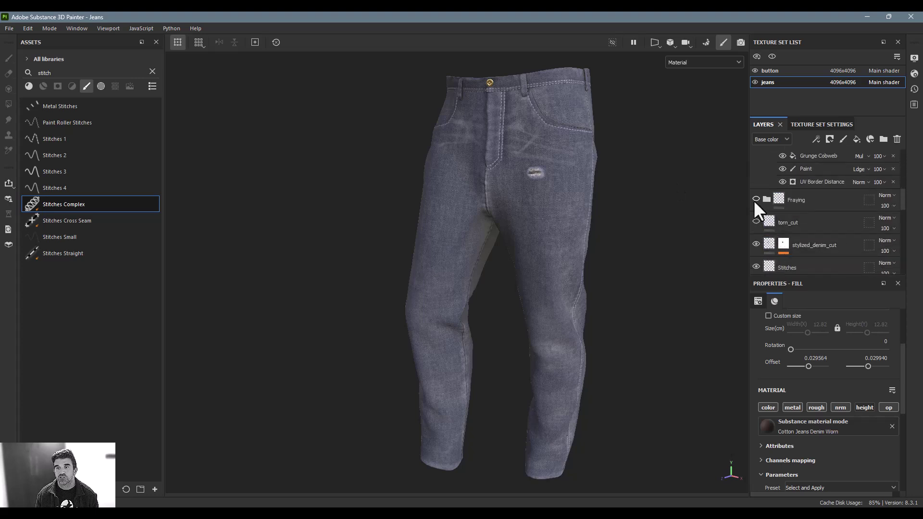
click(754, 197)
alt+drag(664, 226, 572, 227)
alt+middle_drag(577, 255, 481, 65)
alt+drag(480, 212, 413, 233)
alt+middle_drag(471, 241, 492, 87)
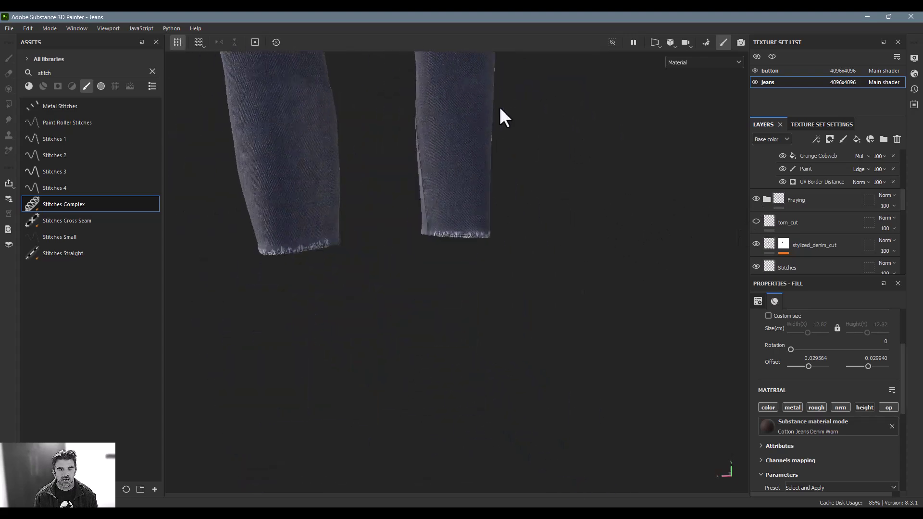
alt+right_drag(492, 86, 520, 193)
alt+middle_drag(500, 255, 498, 181)
alt+right_drag(498, 181, 824, 220)
alt+drag(563, 260, 541, 220)
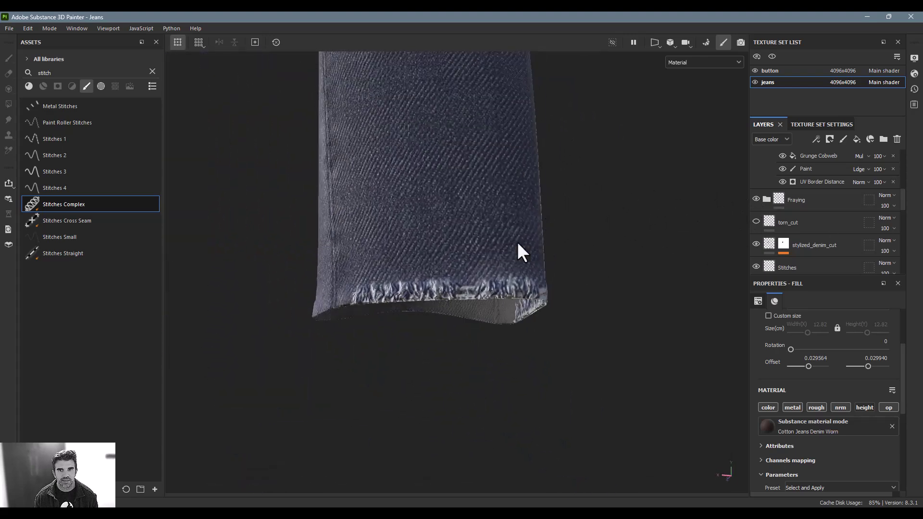
alt+right_drag(663, 267, 512, 194)
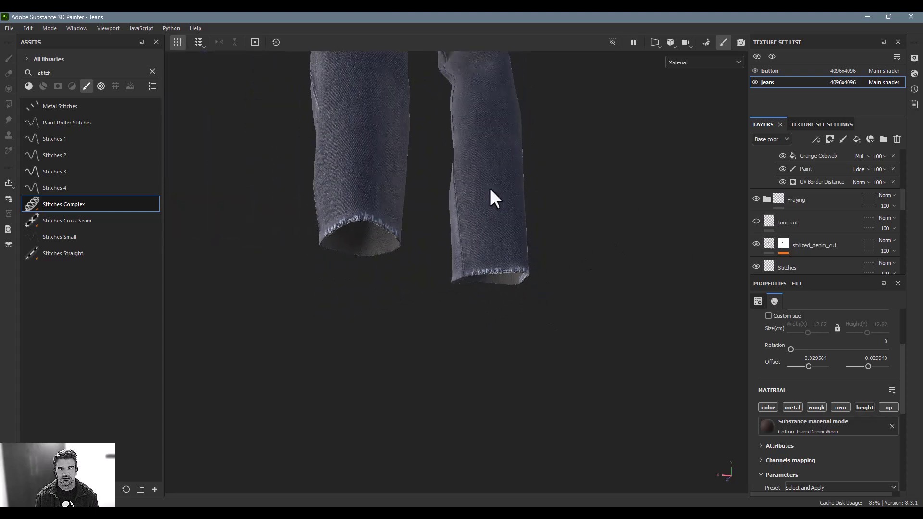
alt+drag(512, 194, 621, 213)
alt+right_drag(621, 212, 565, 191)
Hide the Fraying folder and return to a full front view of the jeans.
right_click(796, 199)
click(757, 197)
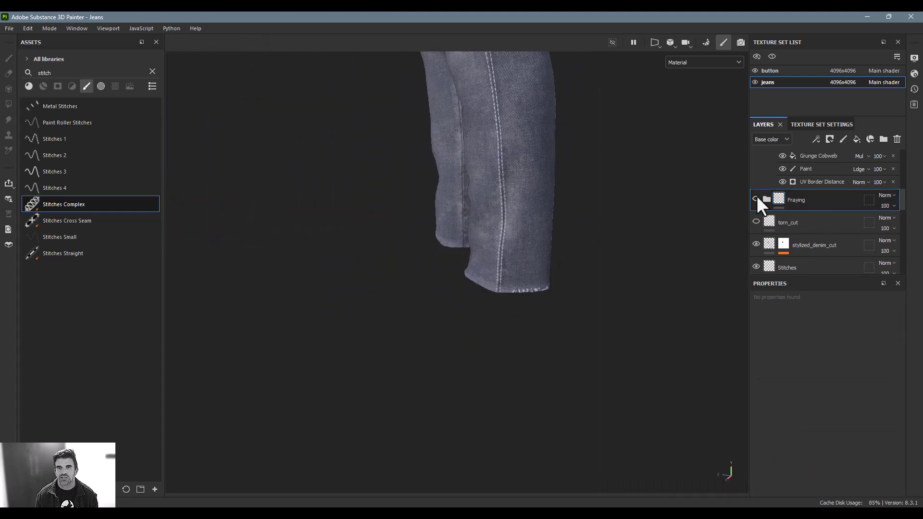
alt+drag(625, 188, 610, 235)
alt+drag(514, 184, 561, 187)
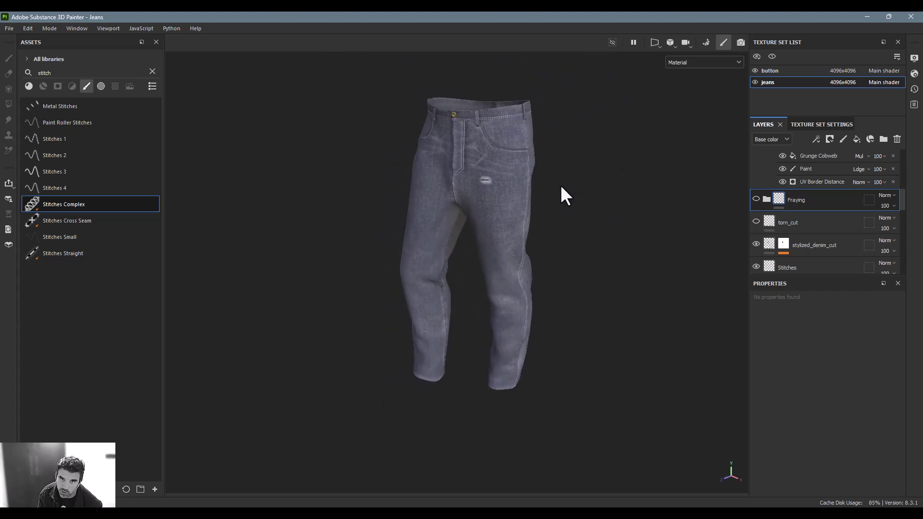
Review the texture export settings for output template, file type, size and padding without exporting.
click(8, 28)
click(39, 161)
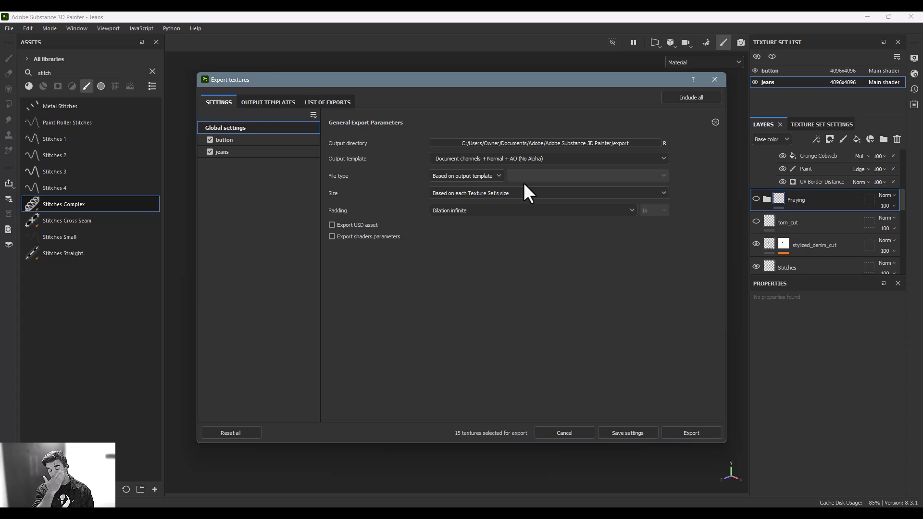
click(576, 432)
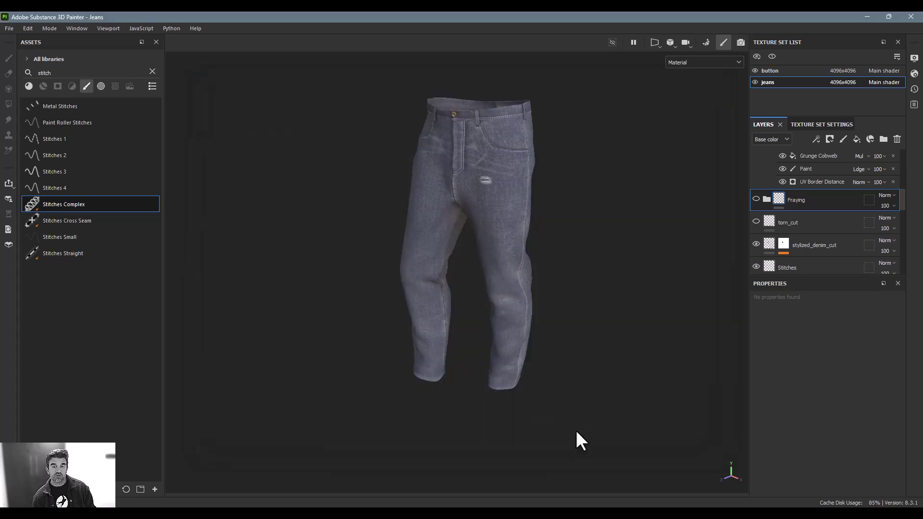
Send the textured jeans to Substance 3D Stager.
click(8, 27)
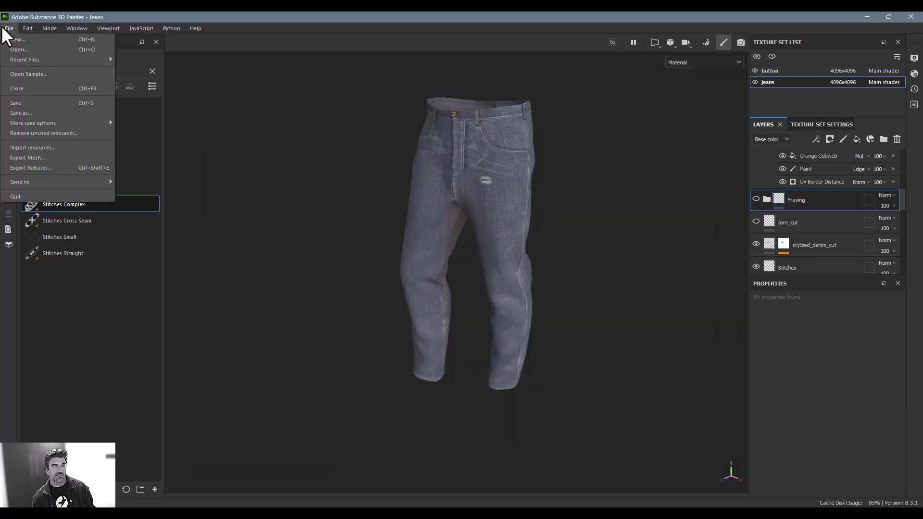
mouse_move(96, 180)
click(182, 196)
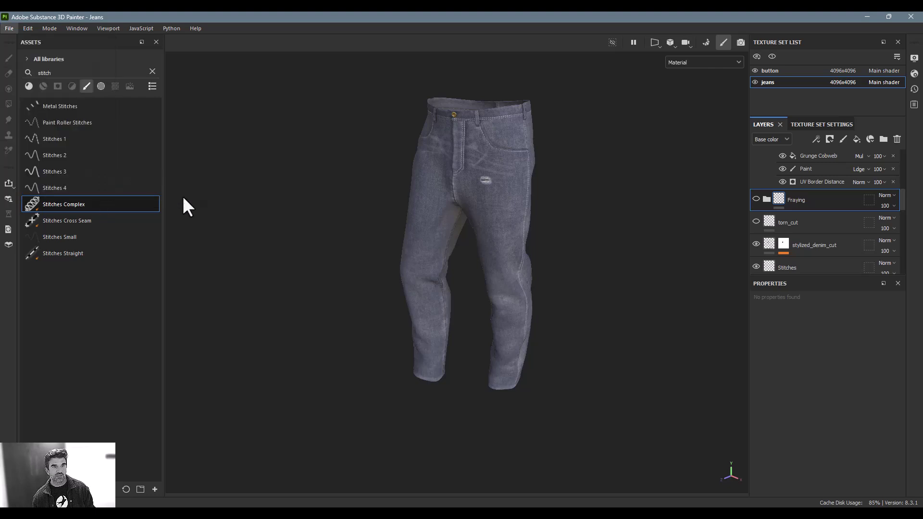
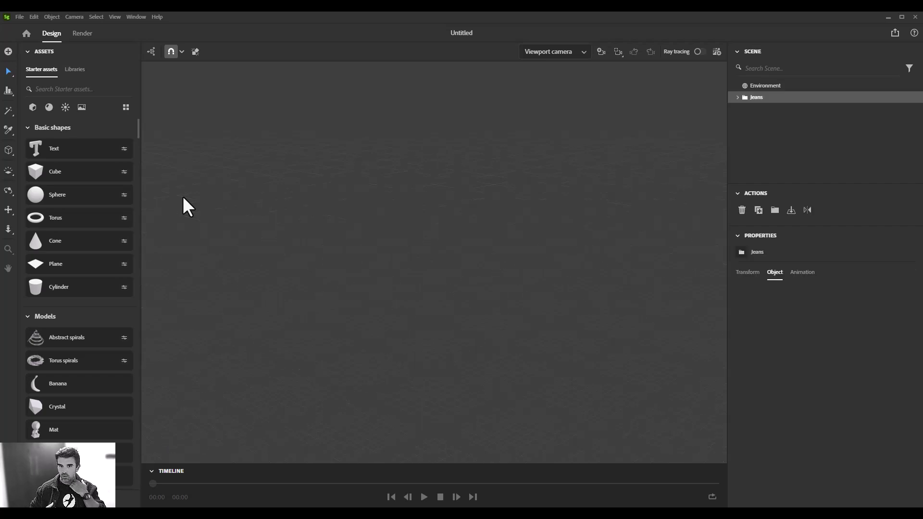
Add a plane under the jeans and scale it up into a wide floor.
scroll(422, 173, down, 6)
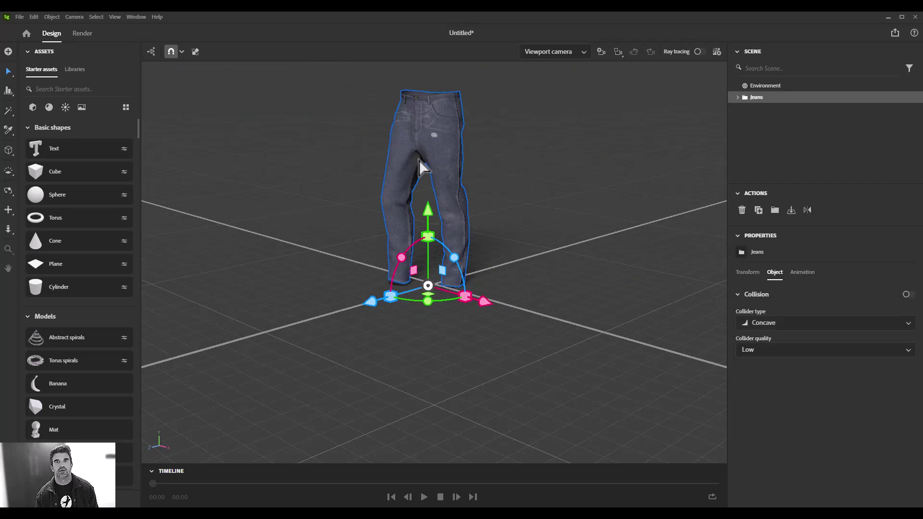
click(65, 265)
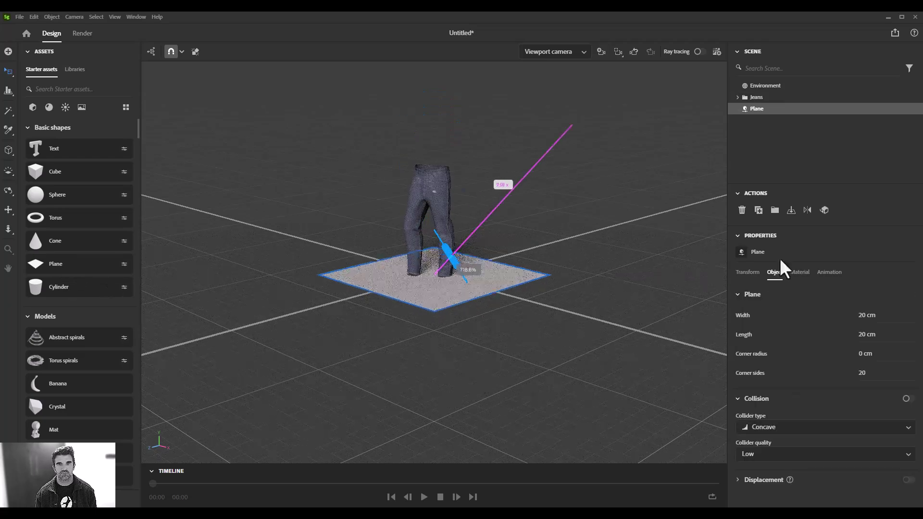
drag(456, 260, 646, 249)
right_drag(491, 223, 540, 302)
drag(458, 241, 446, 245)
Duplicate the floor plane, rotate the copy upright and move it behind the jeans as a back wall.
key(ctrl+d)
key(e)
drag(455, 275, 367, 168)
key(w)
drag(446, 278, 287, 143)
right_drag(528, 291, 412, 218)
scroll(412, 219, up, 5)
scroll(435, 227, down, 8)
middle_drag(425, 220, 427, 250)
drag(423, 201, 415, 135)
Duplicate the back wall, turn the copy perpendicular to it and place it along the floor's side edge.
key(ctrl+d)
key(r)
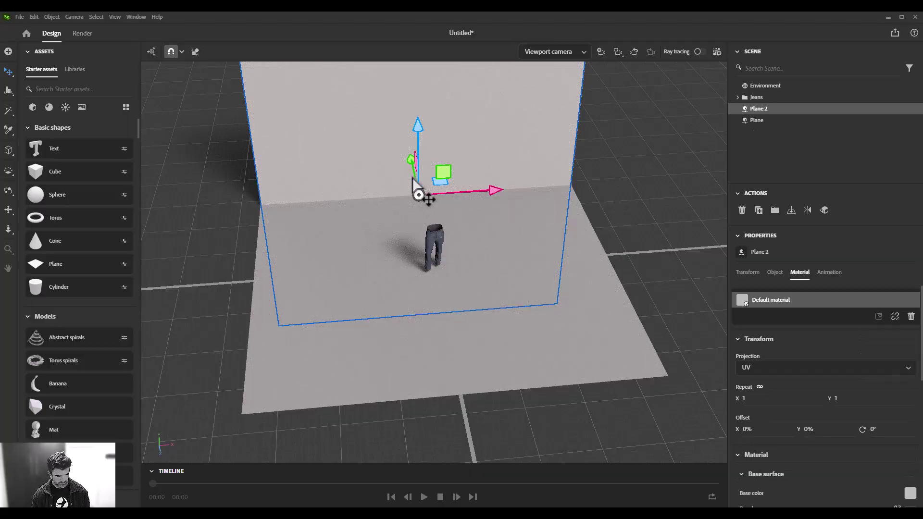
key(ctrl+d)
key(r)
drag(390, 220, 561, 189)
key(w)
drag(345, 204, 225, 215)
drag(264, 168, 213, 288)
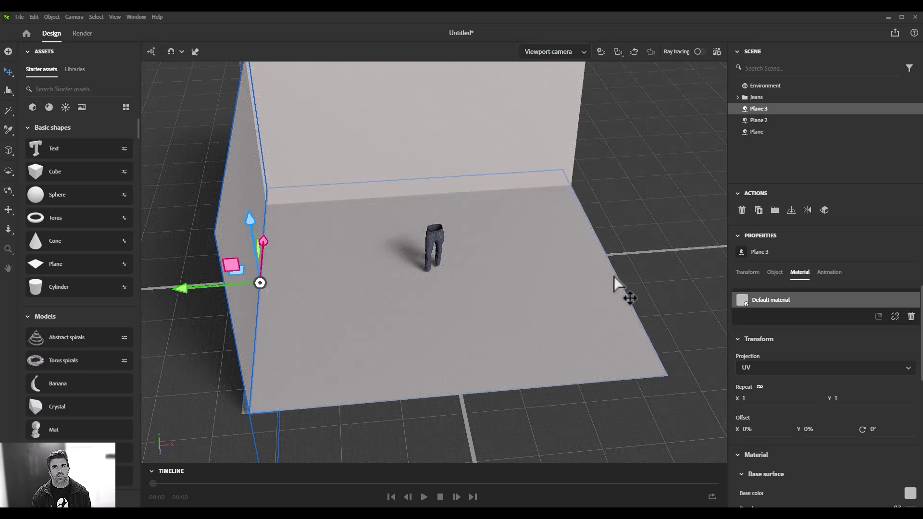
Rotate the jeans around their vertical axis so the front faces the view, and frame them closely.
right_drag(619, 267, 436, 238)
scroll(437, 239, up, 3)
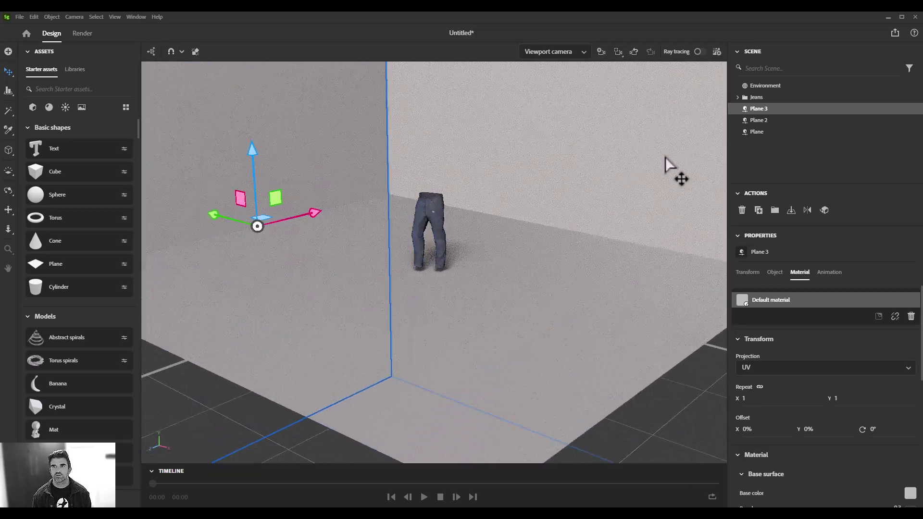
click(769, 86)
key(e)
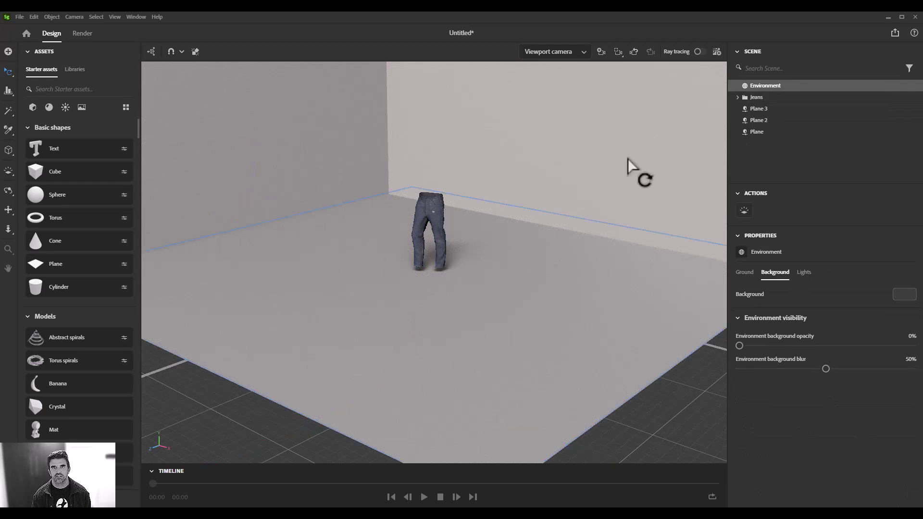
click(769, 98)
drag(435, 287, 471, 288)
alt+right_drag(433, 207, 475, 196)
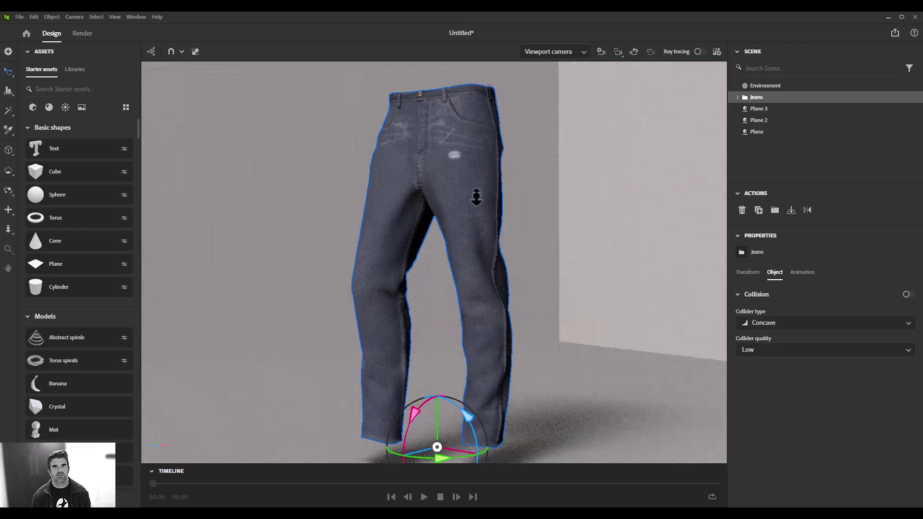
Add a camera from the current view and set its output size to 1080 × 1920 px.
click(601, 52)
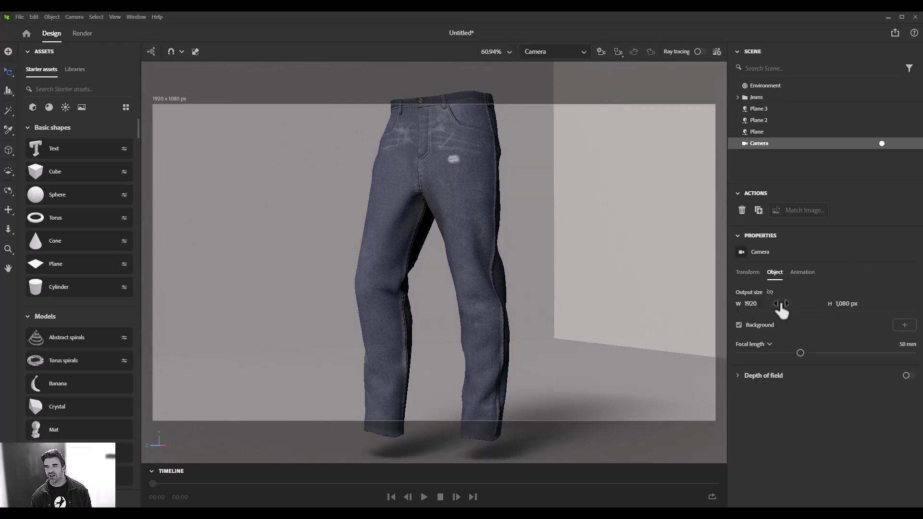
key(Tab)
text(1,9)
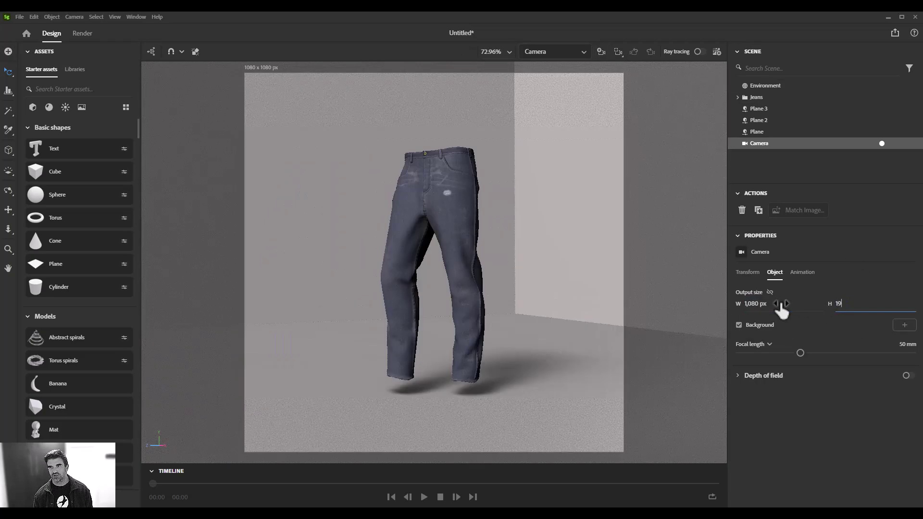
text(20)
key(Return)
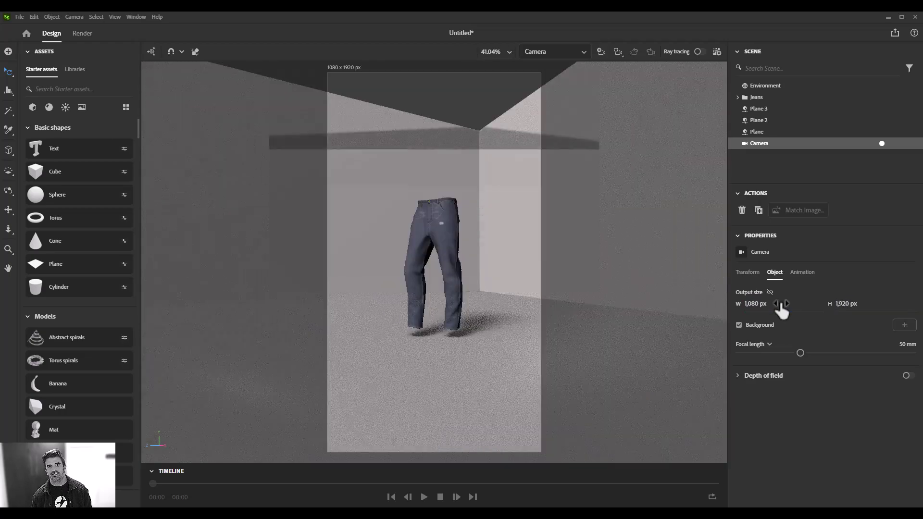
Frame the jeans larger within the portrait camera output and turn on ray tracing.
scroll(469, 323, up, 5)
scroll(430, 336, down, 3)
right_drag(396, 340, 398, 346)
scroll(428, 354, down, 4)
drag(422, 356, 422, 369)
click(698, 52)
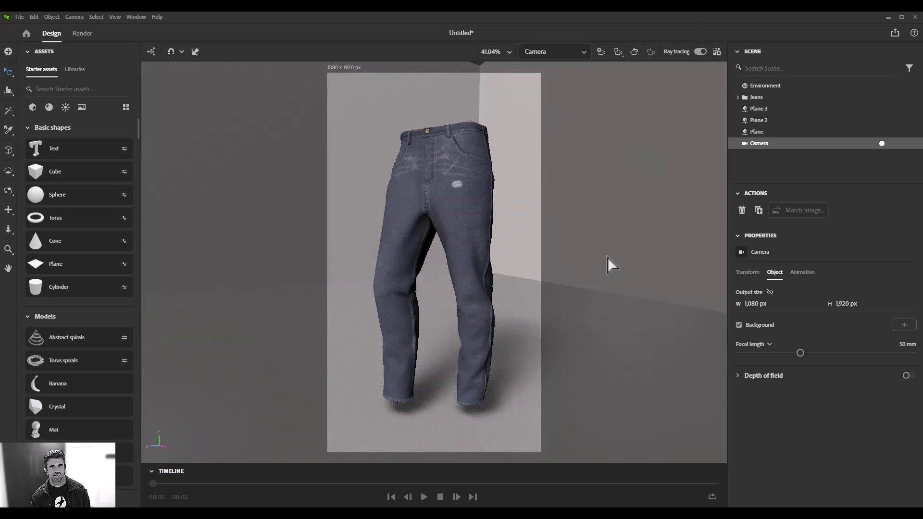
Select the jeans mesh and reframe the camera so the full pair fills the portrait output.
click(607, 258)
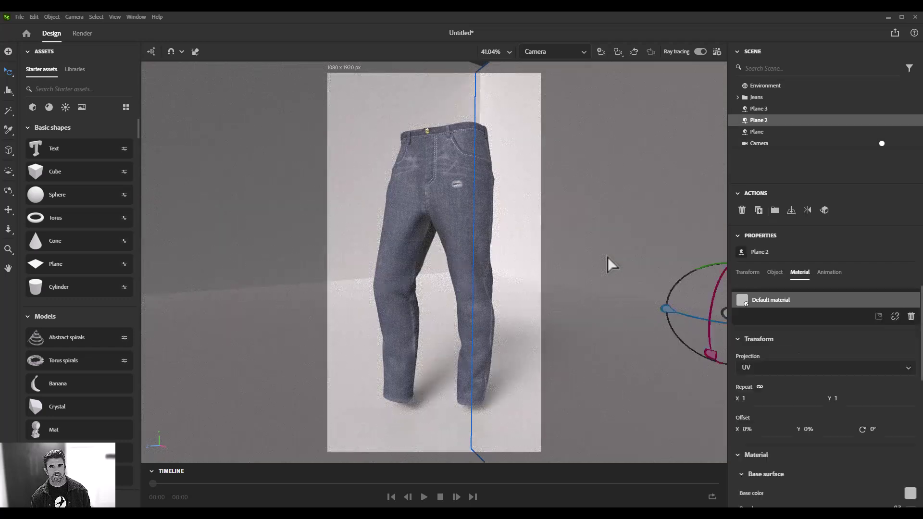
alt+drag(588, 256, 583, 269)
alt+right_drag(583, 270, 600, 259)
scroll(600, 258, up, 5)
click(474, 133)
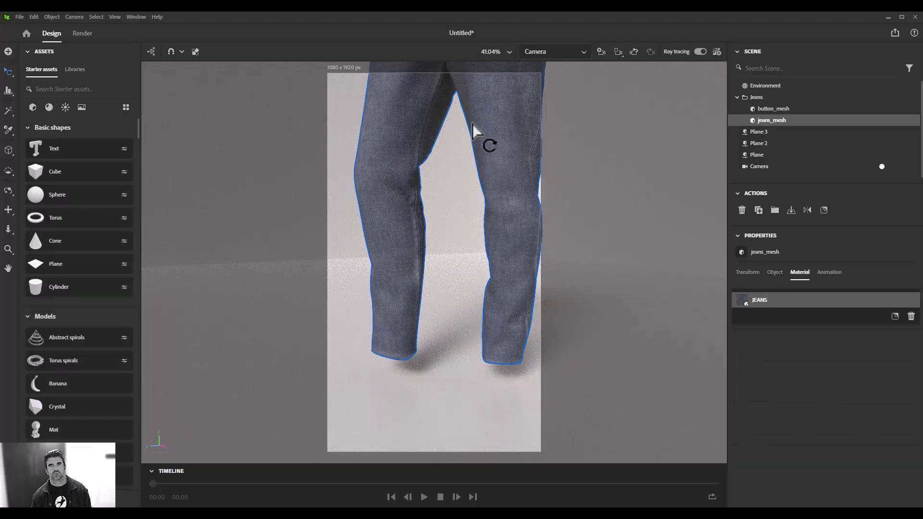
key(f)
alt+drag(458, 169, 460, 165)
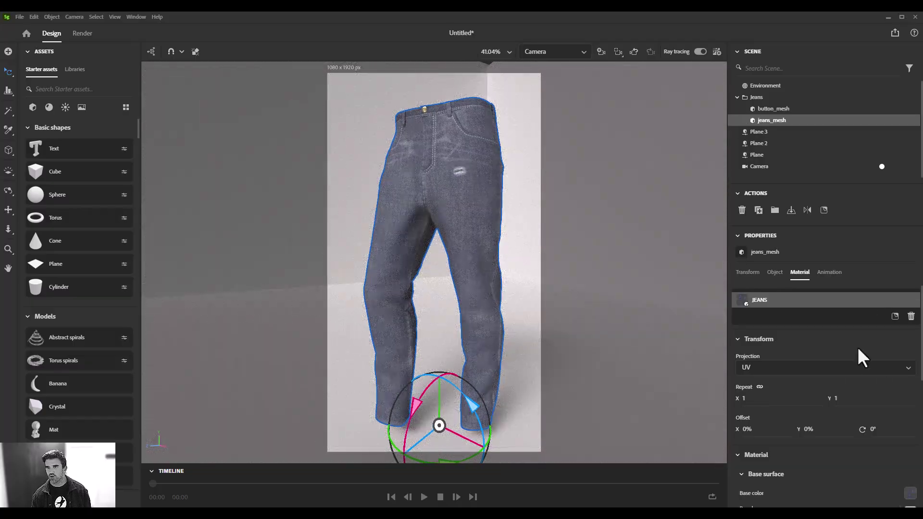
scroll(849, 451, down, 4)
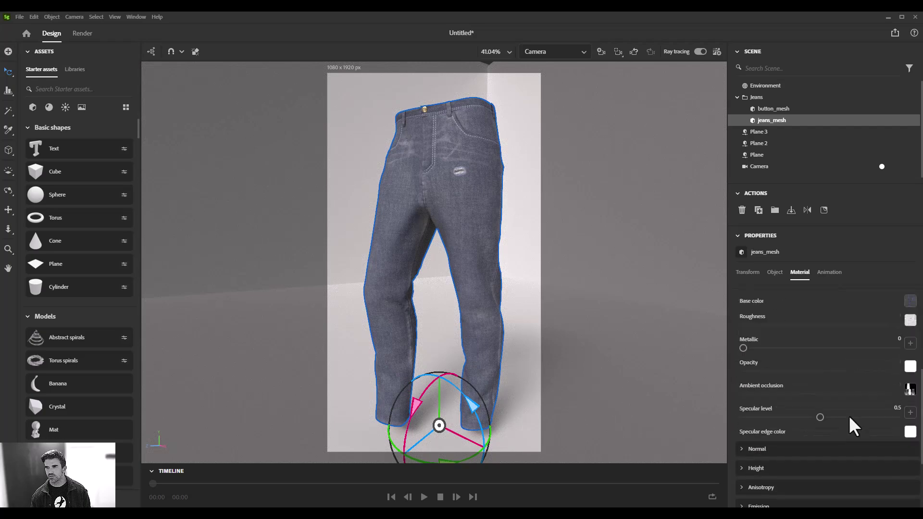
Enable the camera's depth of field, focus it on the front of the jeans and set the blur amount to 6.8.
click(767, 166)
click(907, 376)
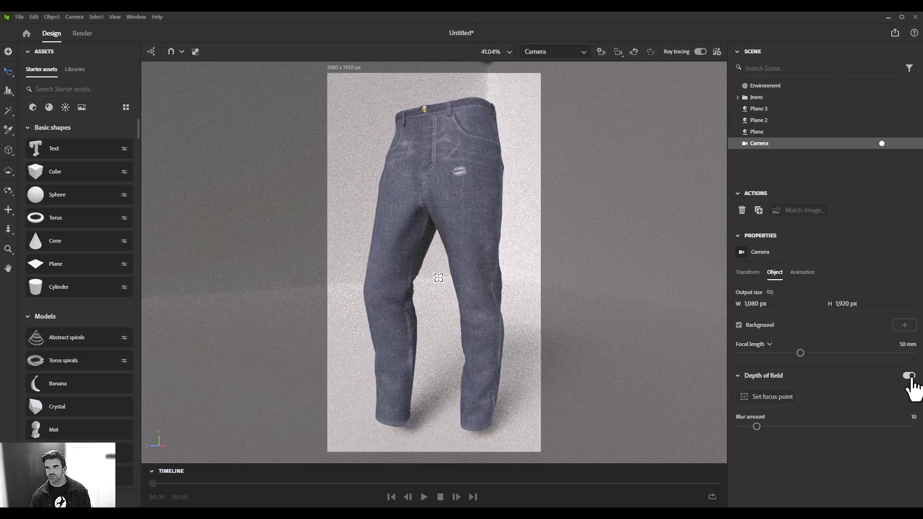
click(428, 155)
drag(756, 427, 779, 428)
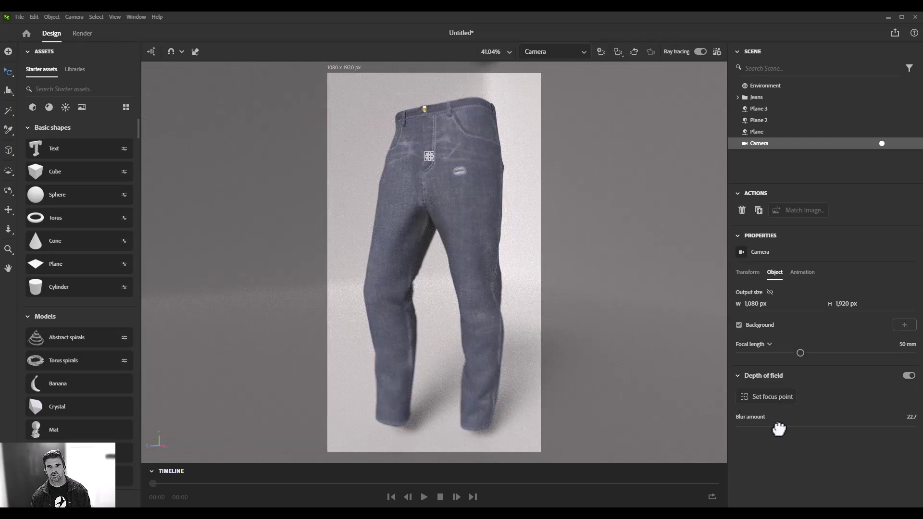
drag(779, 428, 754, 426)
Orbit the camera to a more frontal view of the jeans and set its output width to 1920 px.
right_drag(517, 207, 520, 214)
right_drag(491, 174, 498, 178)
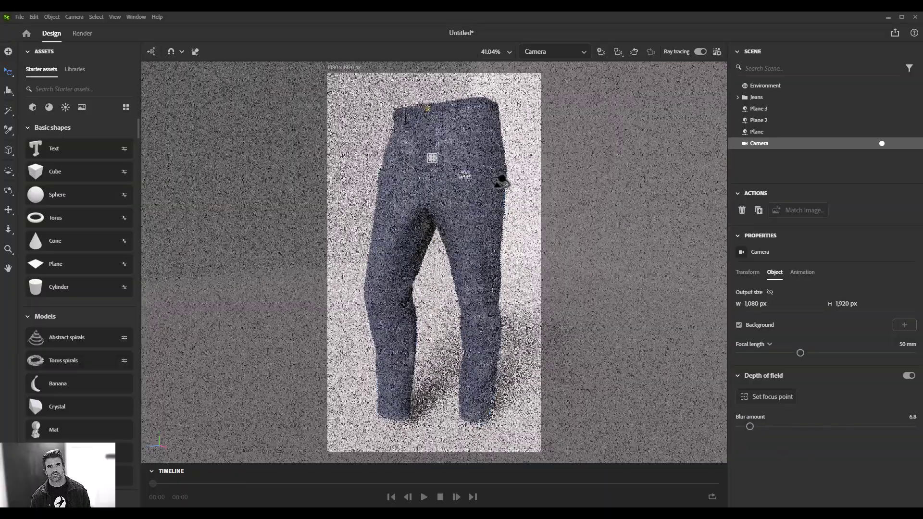
alt+drag(500, 179, 515, 200)
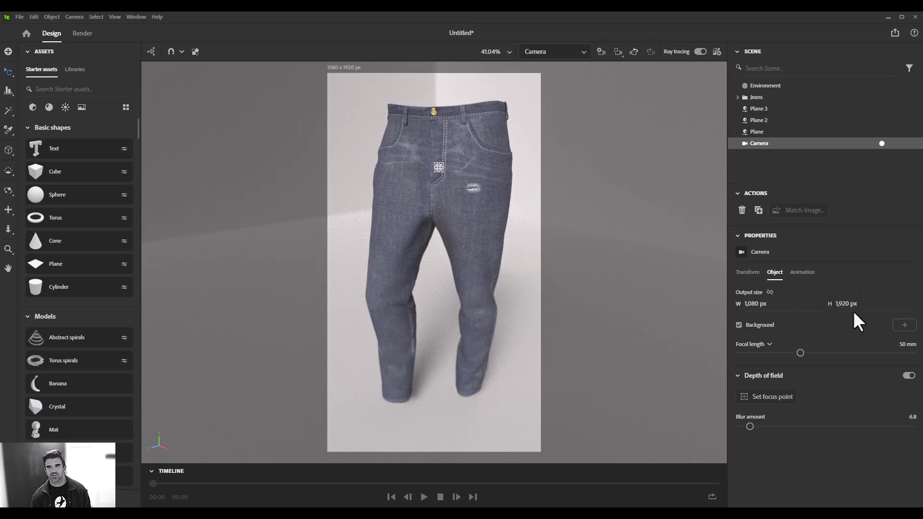
click(778, 306)
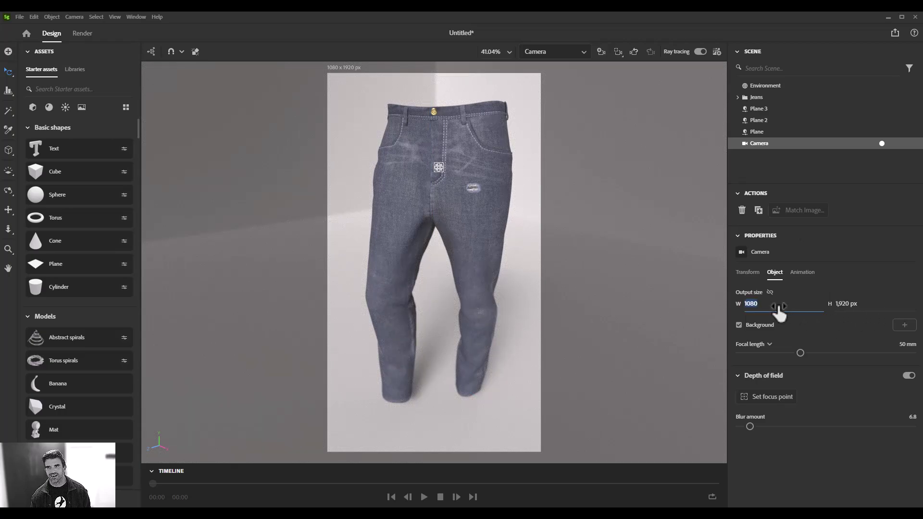
text(1,920)
key(Return)
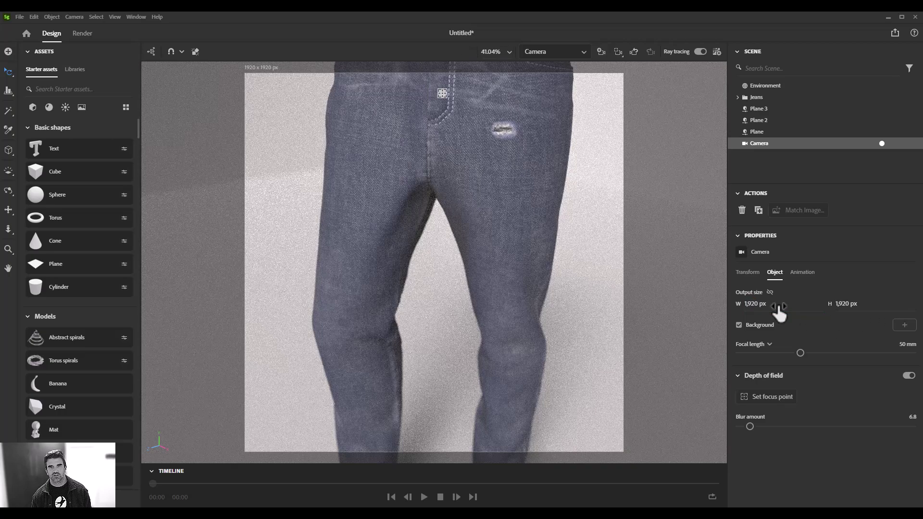
Fit the whole jeans into the square output, rotate the environment lighting and view them from a lower angle.
right_drag(526, 269, 524, 256)
middle_drag(523, 257, 524, 266)
mouse_move(609, 305)
mouse_down()
mouse_move(641, 289)
mouse_move(605, 298)
mouse_up()
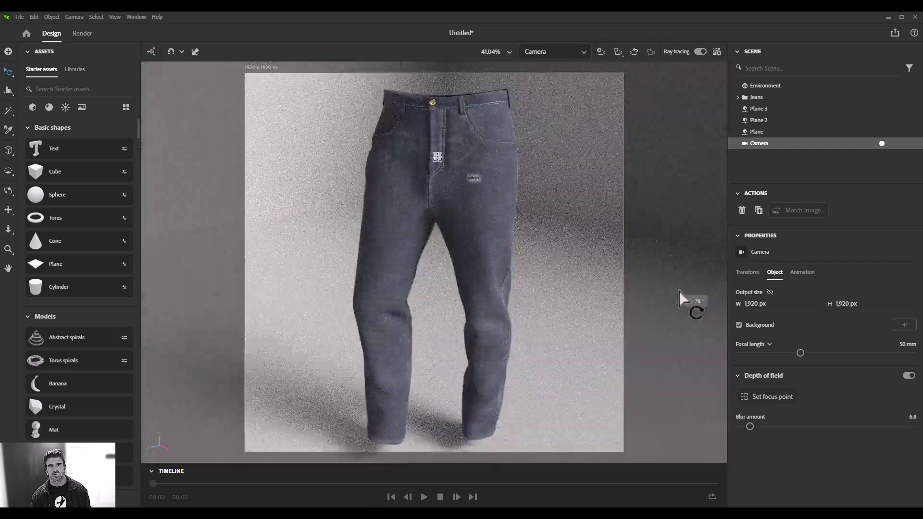
right_drag(610, 283, 635, 268)
mouse_move(637, 268)
mouse_down()
mouse_move(667, 246)
mouse_move(643, 253)
mouse_up()
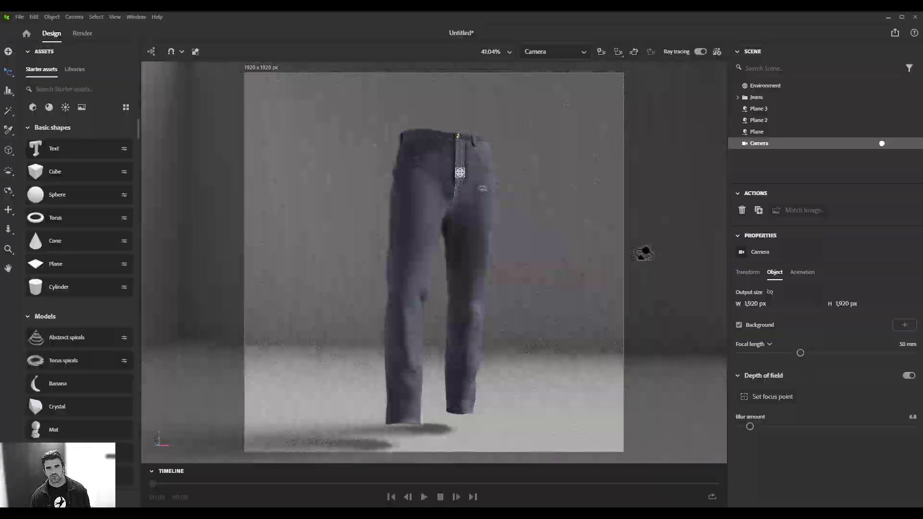
Set the emission intensity of the default material on the wall behind the jeans to 1.
click(584, 257)
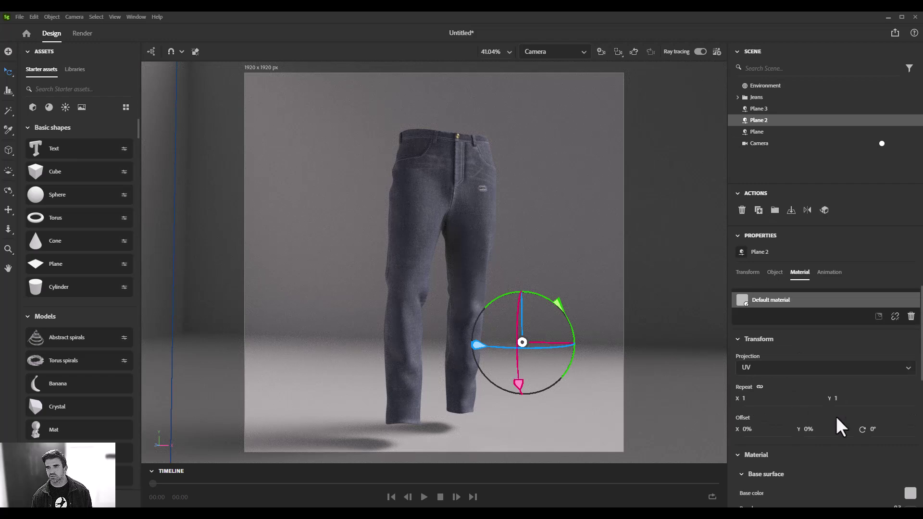
scroll(829, 365, down, 8)
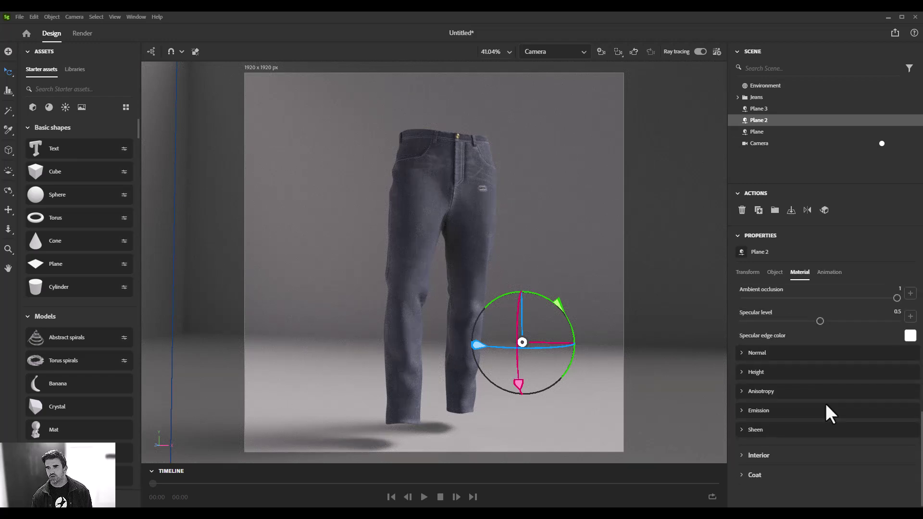
click(745, 416)
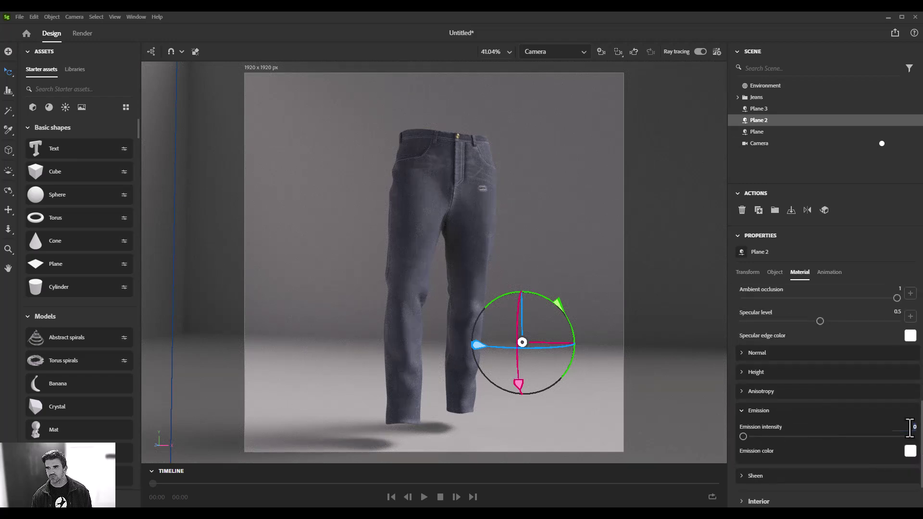
text(1)
key(Return)
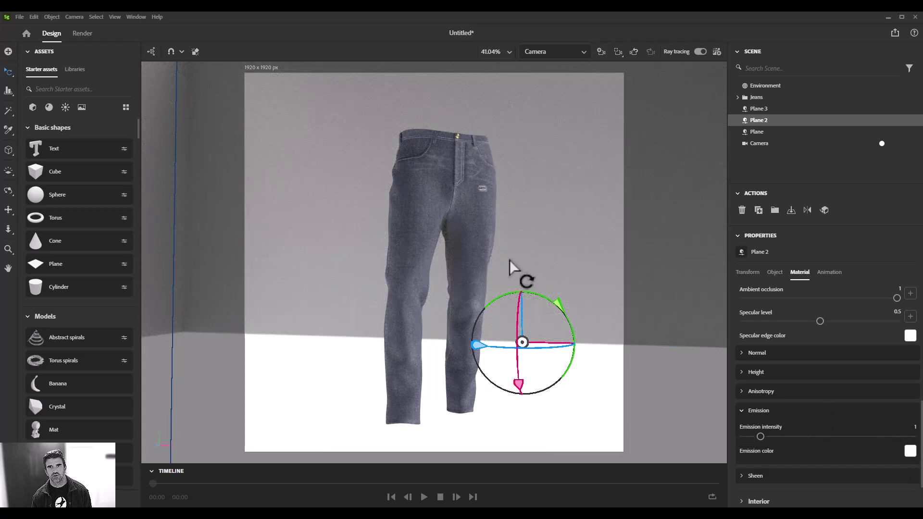
Rotate both wall planes around so their glowing sides face the jeans, and return to the scene camera.
click(521, 254)
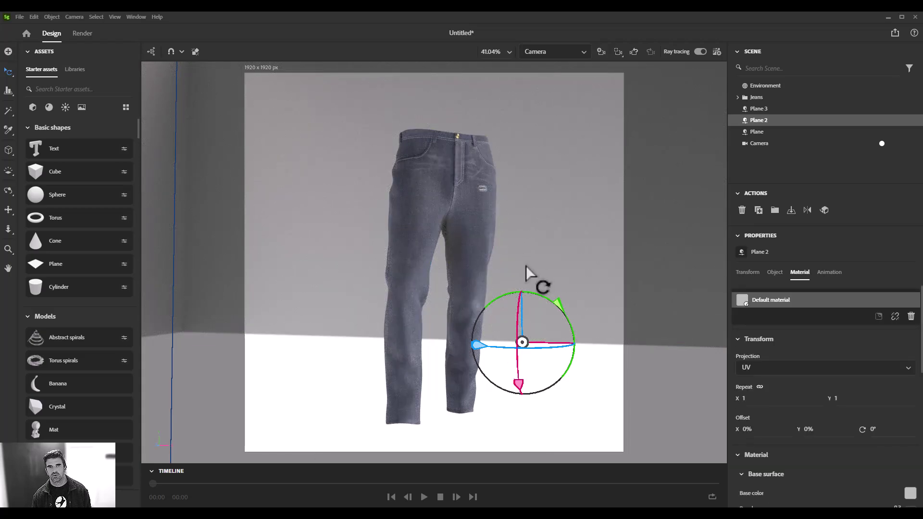
key(c)
scroll(526, 269, down, 10)
right_drag(527, 299, 516, 281)
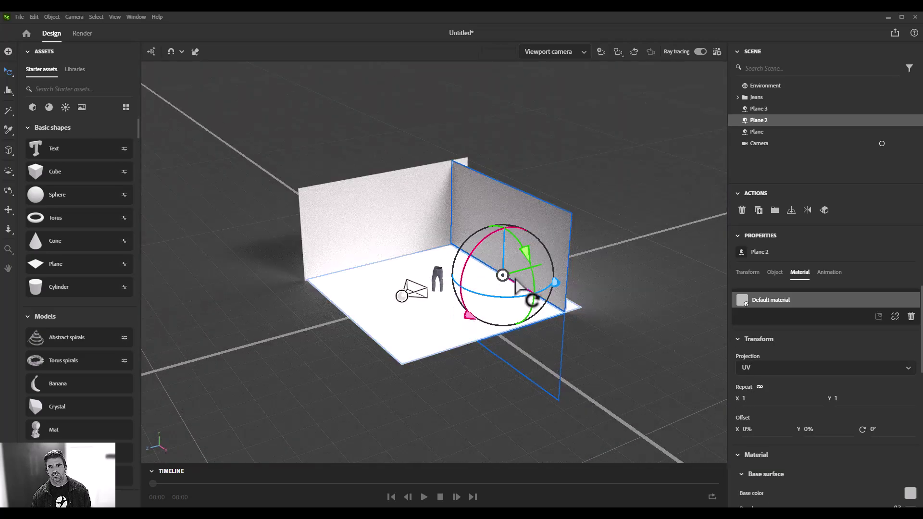
mouse_move(626, 272)
right_down()
mouse_move(435, 245)
mouse_move(616, 282)
right_up()
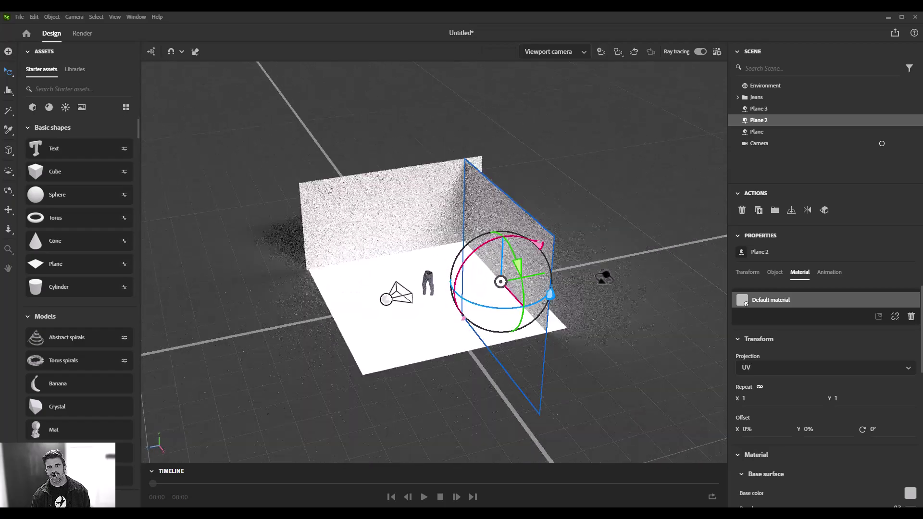
shift+drag(539, 246, 356, 462)
drag(457, 310, 427, 355)
click(361, 226)
drag(411, 302, 438, 221)
key(Tab)
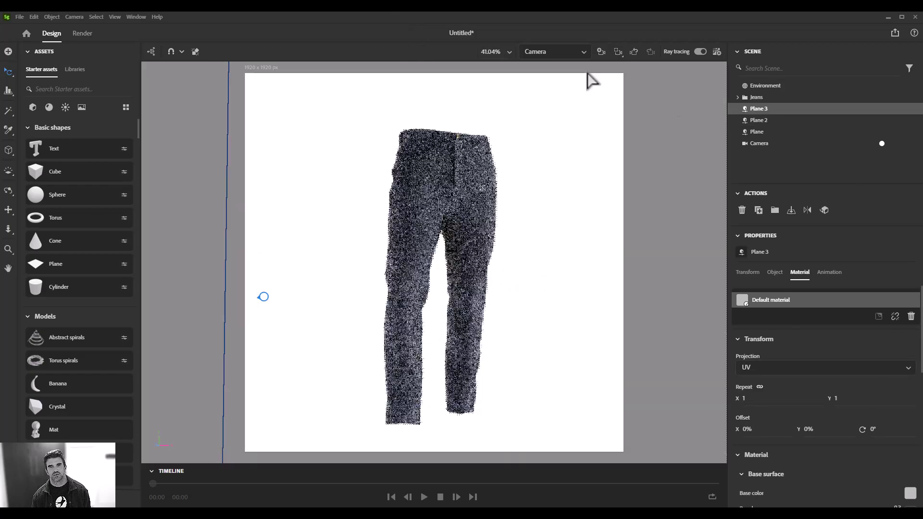
Center the full jeans at an angle on the white background and add a second camera from that view.
alt+drag(535, 155, 505, 177)
mouse_move(504, 177)
alt+right_down()
mouse_move(525, 181)
mouse_move(500, 181)
alt+right_up()
alt+drag(505, 183, 509, 174)
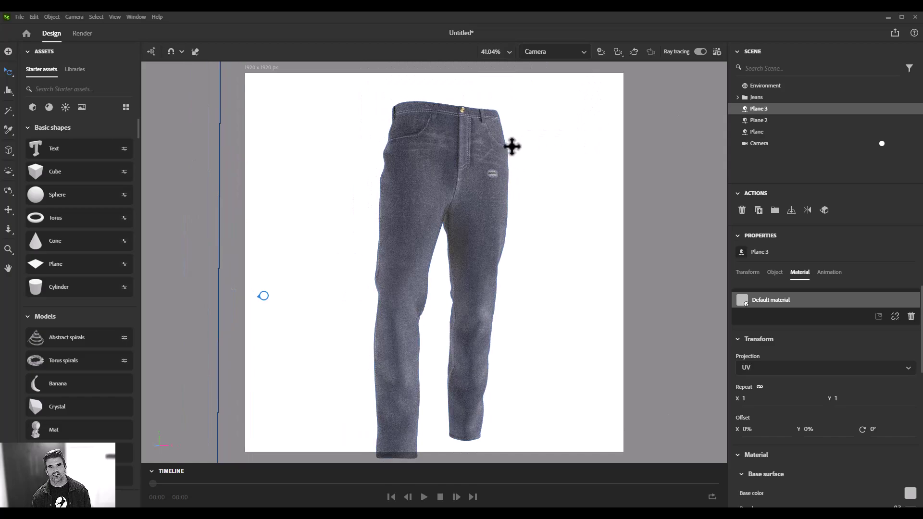
alt+middle_drag(513, 159, 516, 150)
alt+right_drag(516, 151, 523, 142)
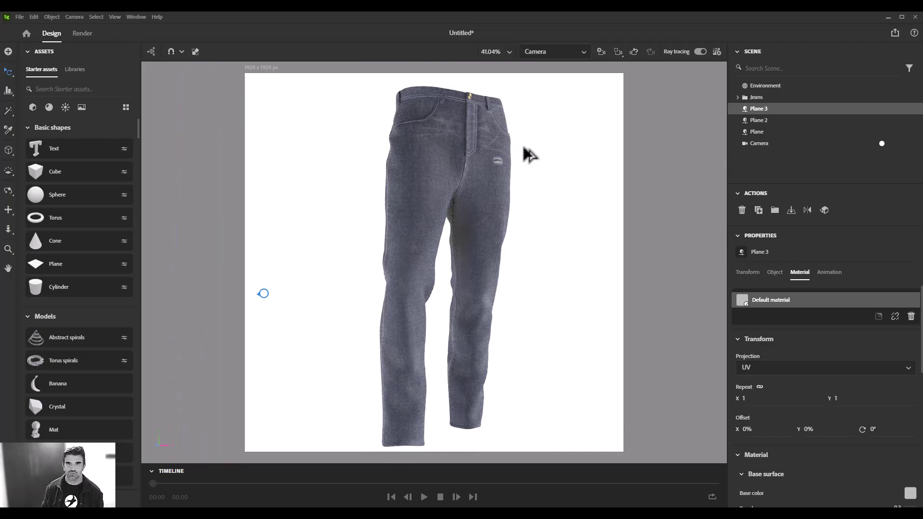
alt+right_drag(532, 175, 512, 164)
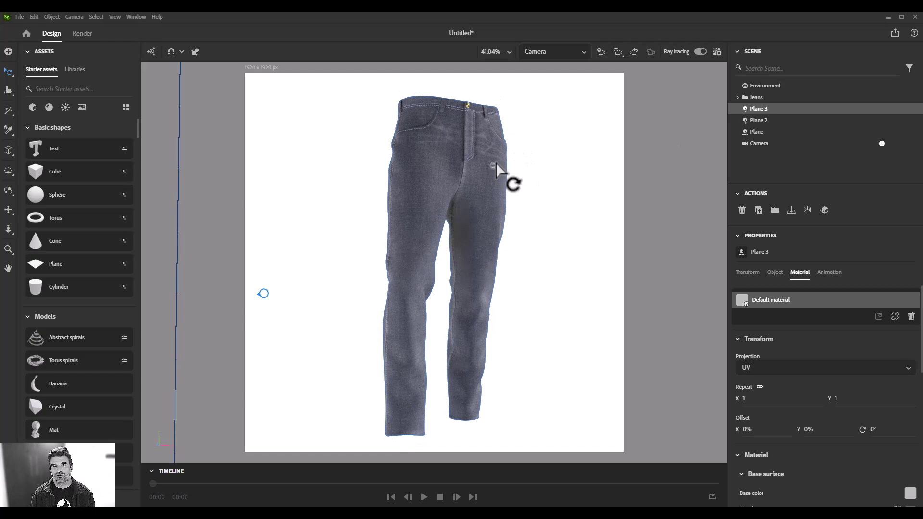
click(601, 52)
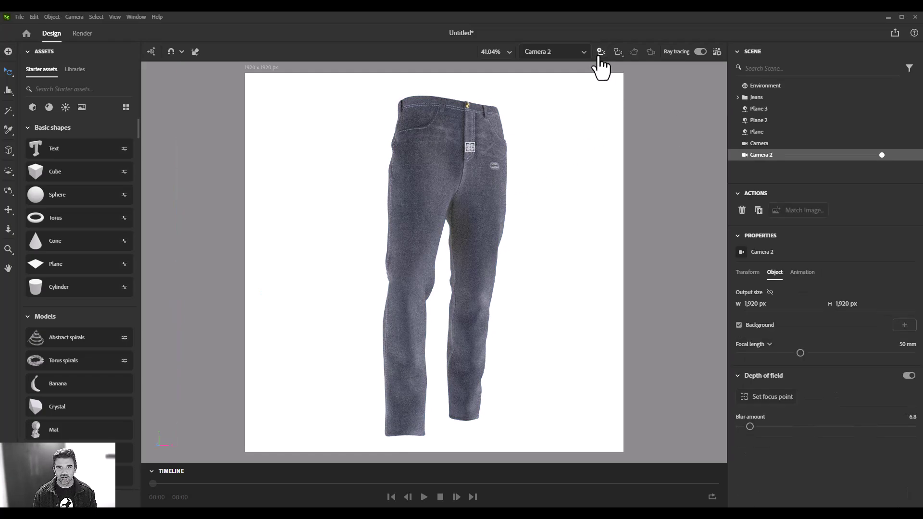
Frame a close-up of the jeans' waistband, button, fly, front pocket and torn patch in Camera 2.
click(492, 146)
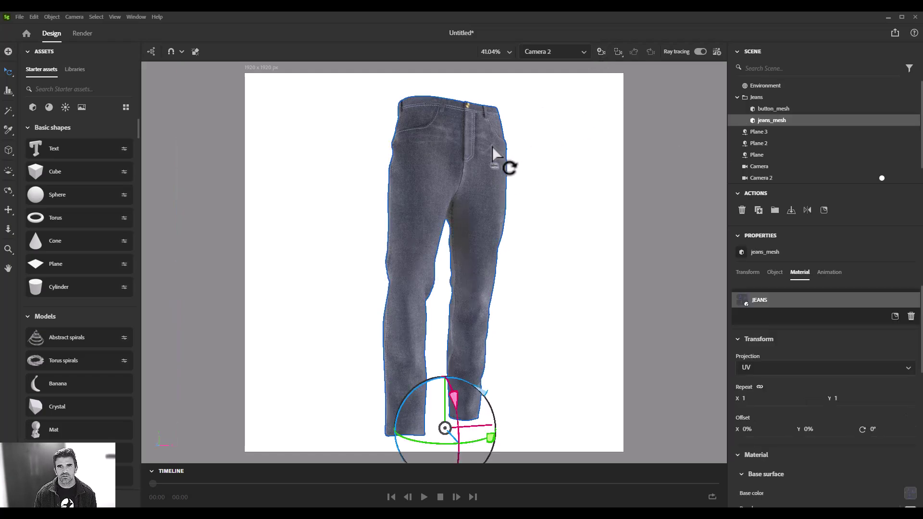
scroll(511, 128, up, 3)
scroll(404, 146, down, 3)
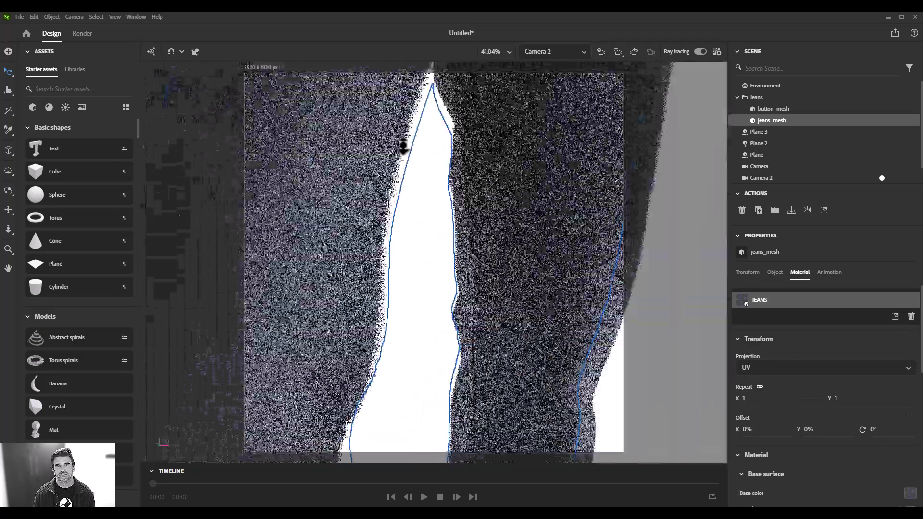
right_drag(465, 136, 457, 146)
middle_drag(457, 146, 406, 384)
middle_drag(507, 167, 482, 258)
right_drag(470, 239, 423, 210)
middle_drag(423, 209, 429, 250)
scroll(486, 191, up, 3)
right_drag(486, 191, 434, 195)
middle_drag(435, 195, 402, 36)
middle_drag(458, 214, 442, 103)
middle_drag(469, 245, 449, 161)
scroll(466, 212, down, 3)
middle_drag(466, 202, 460, 177)
alt+right_drag(460, 177, 524, 181)
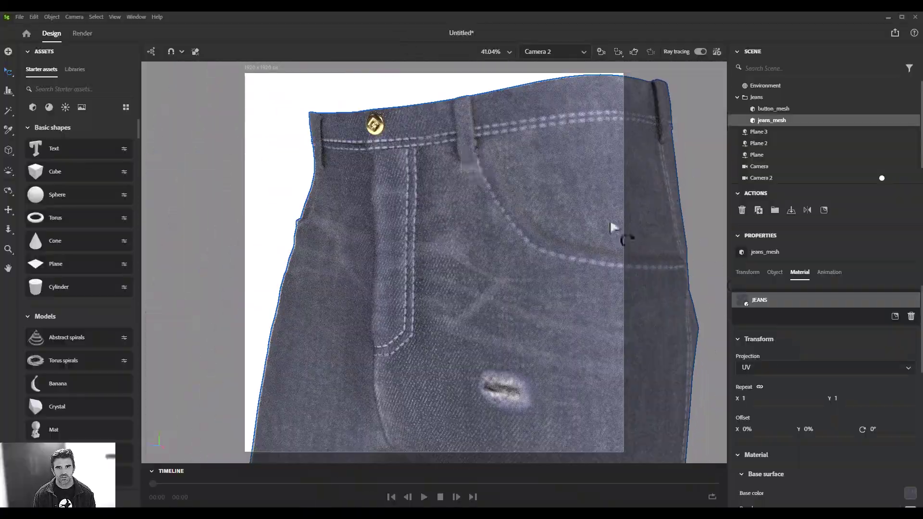
Set Camera 2's focus point on the faded denim beside the fly and tighten the close-up around it.
click(776, 179)
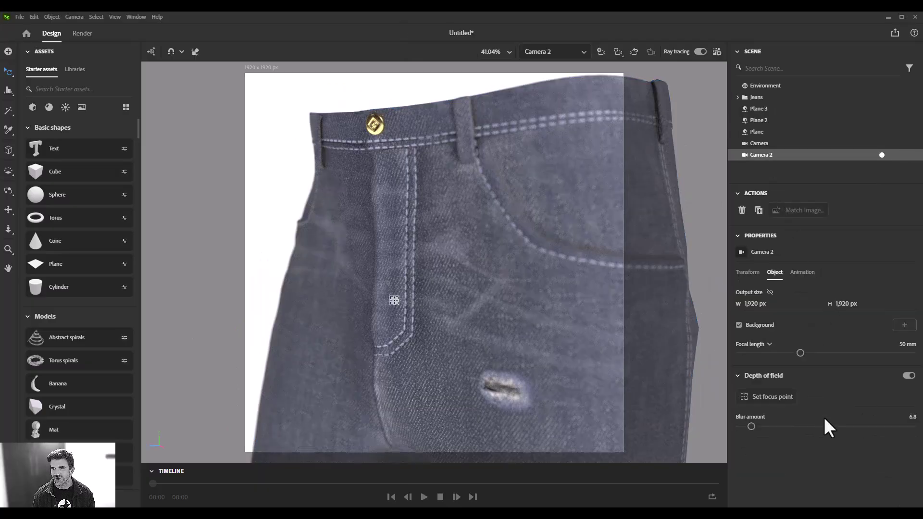
click(462, 252)
mouse_move(501, 266)
alt+mouse_down()
mouse_move(470, 268)
mouse_move(529, 267)
mouse_move(488, 262)
mouse_move(470, 232)
mouse_move(461, 239)
mouse_move(573, 254)
mouse_move(472, 246)
alt+mouse_up()
alt+right_drag(471, 245, 510, 247)
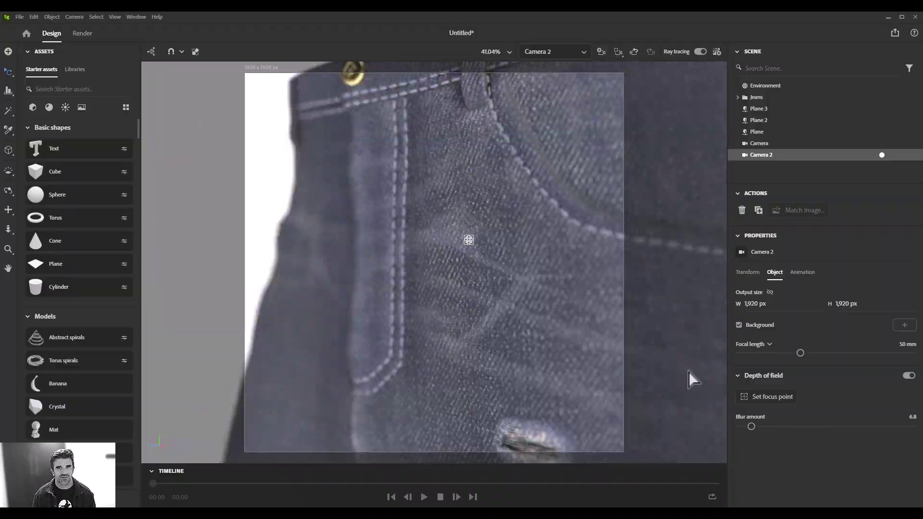
Switch between the two camera views and return to the full-length view of the first camera.
key(Page_Down)
key(Page_Up)
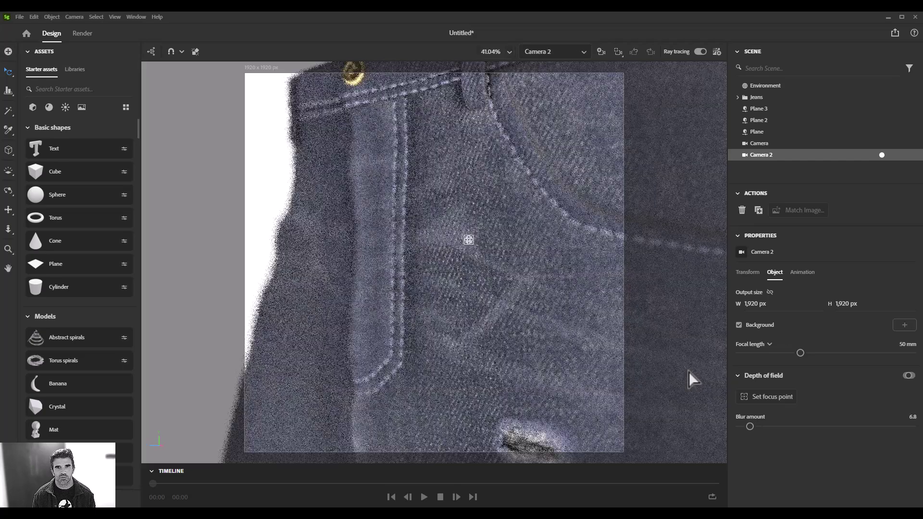
click(561, 52)
click(553, 92)
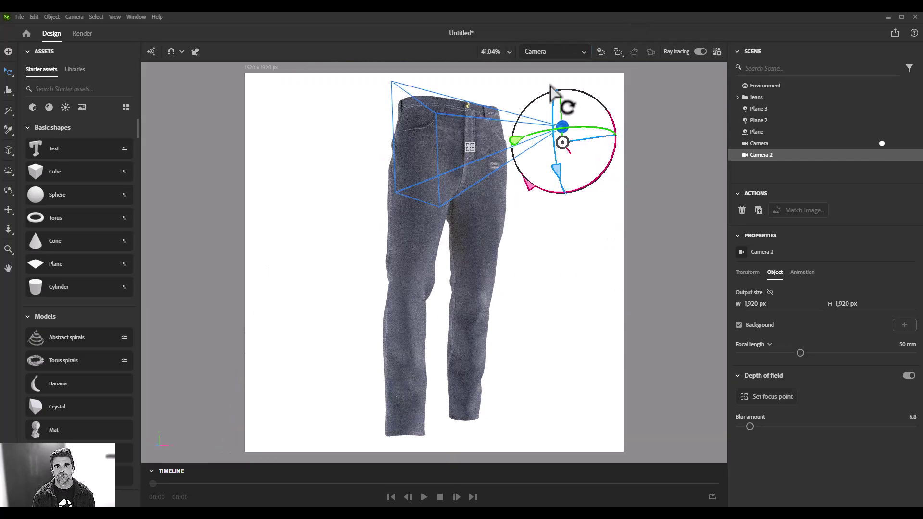